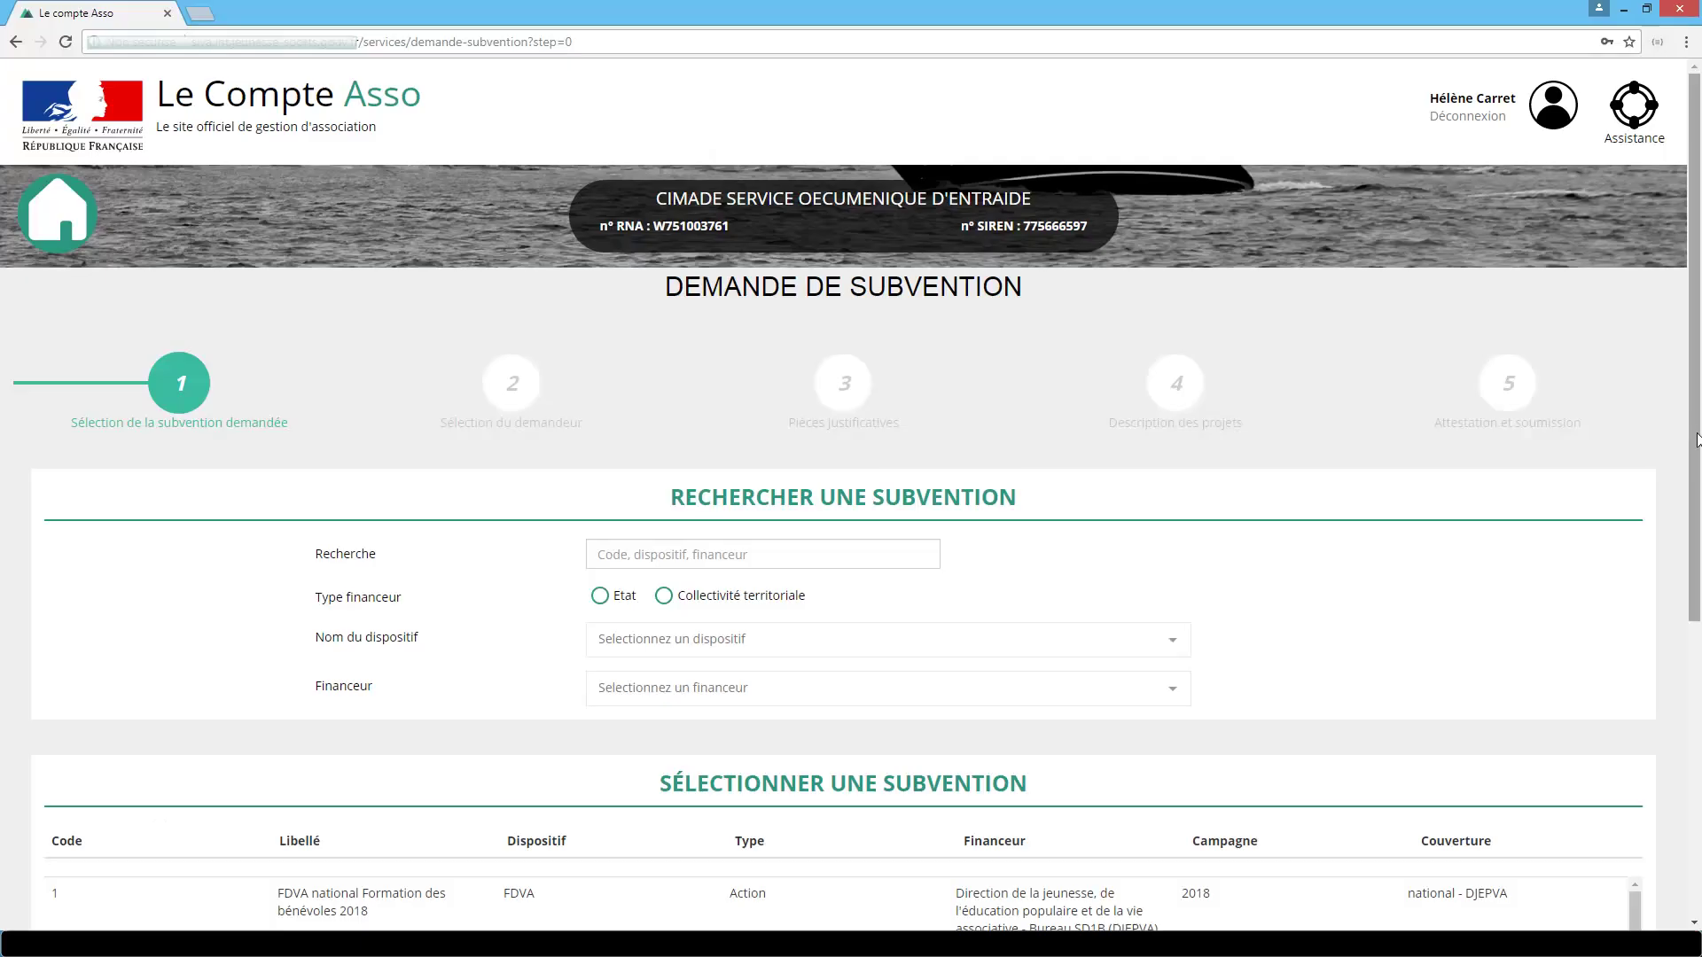
Scroll down the subsidy request form to the list of available subsidies.
scroll(1603, 543, down, 2)
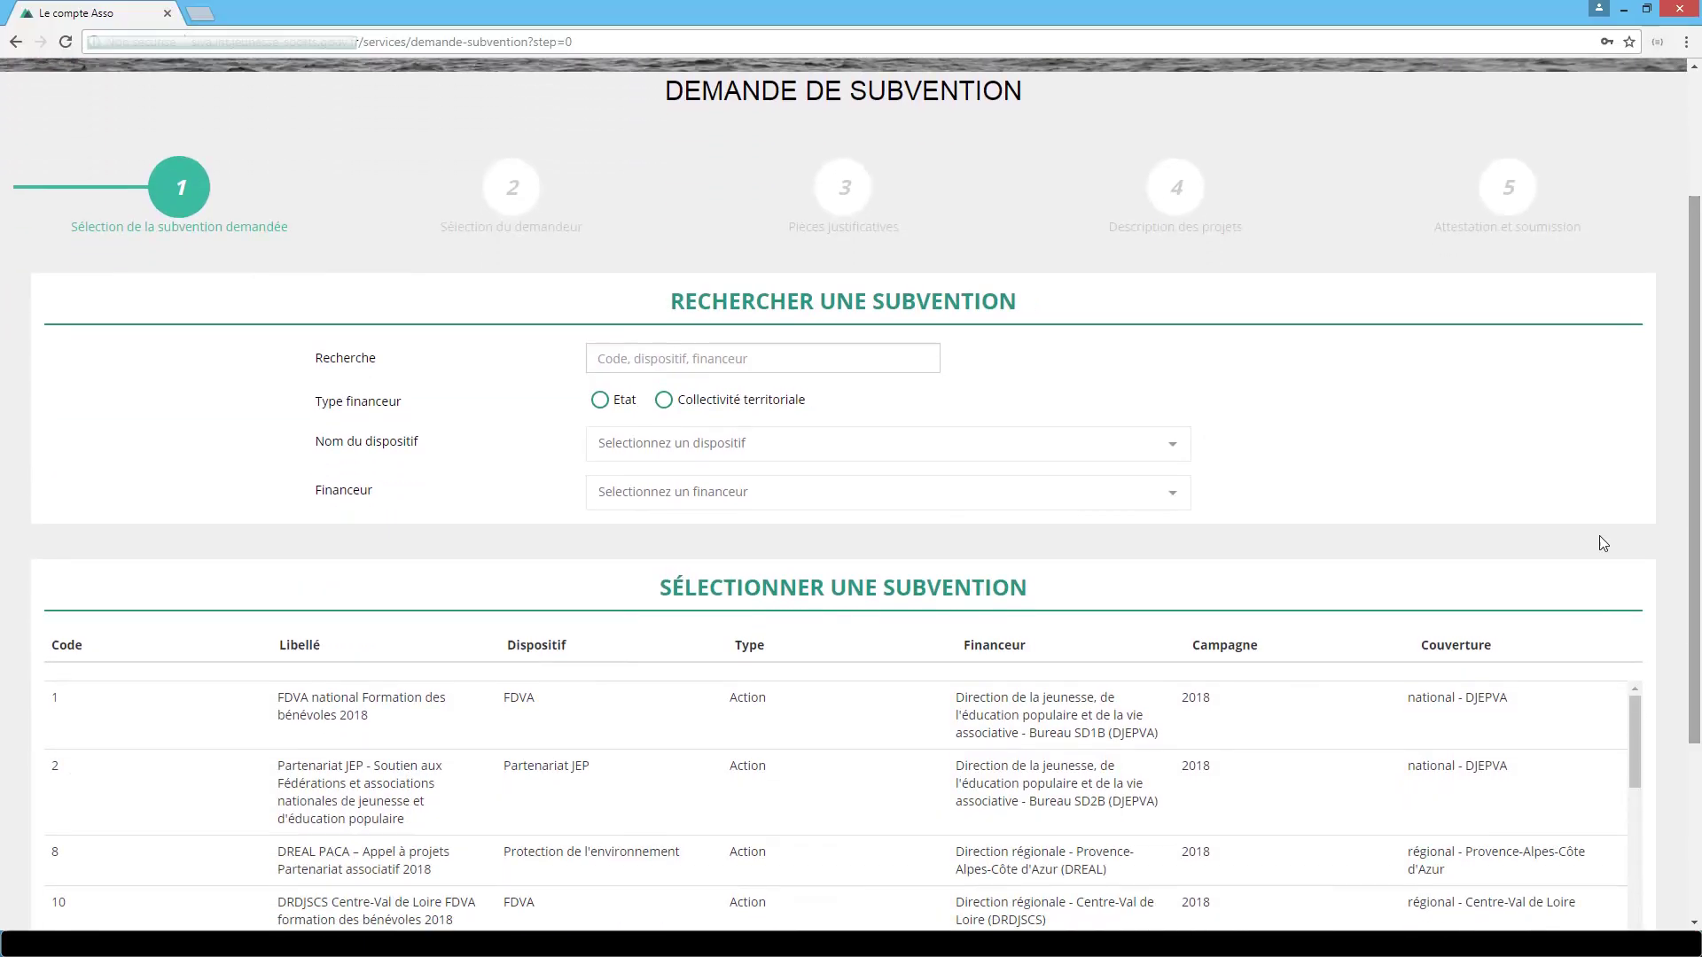
click(669, 358)
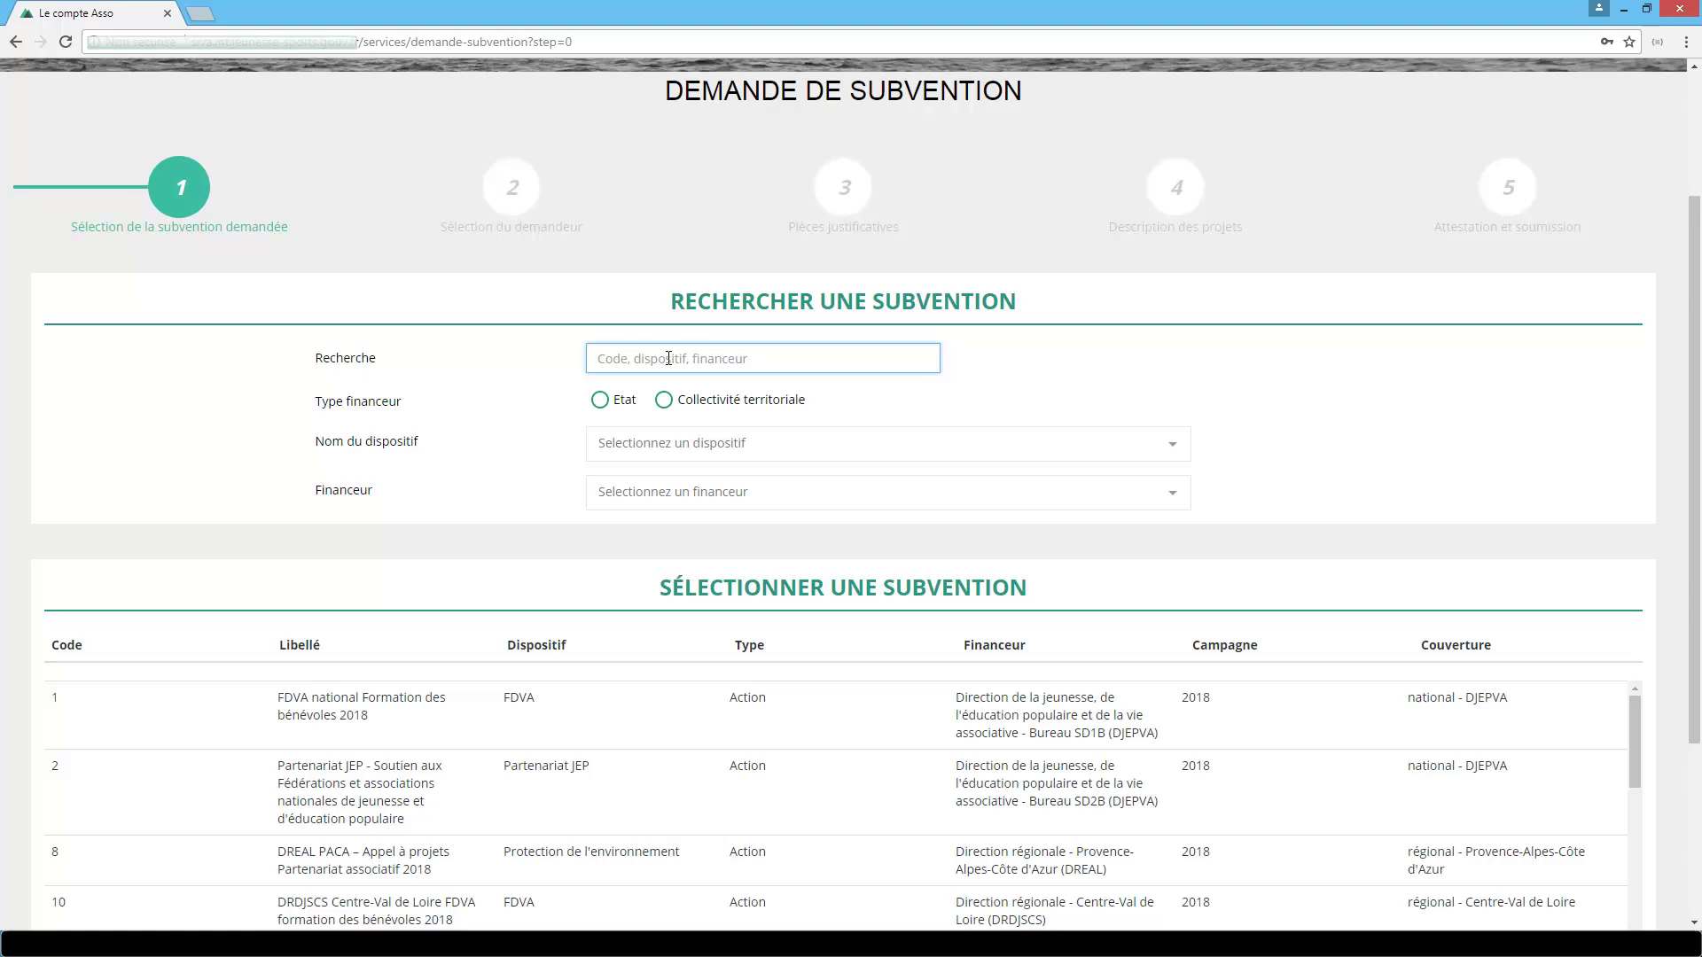
text(10)
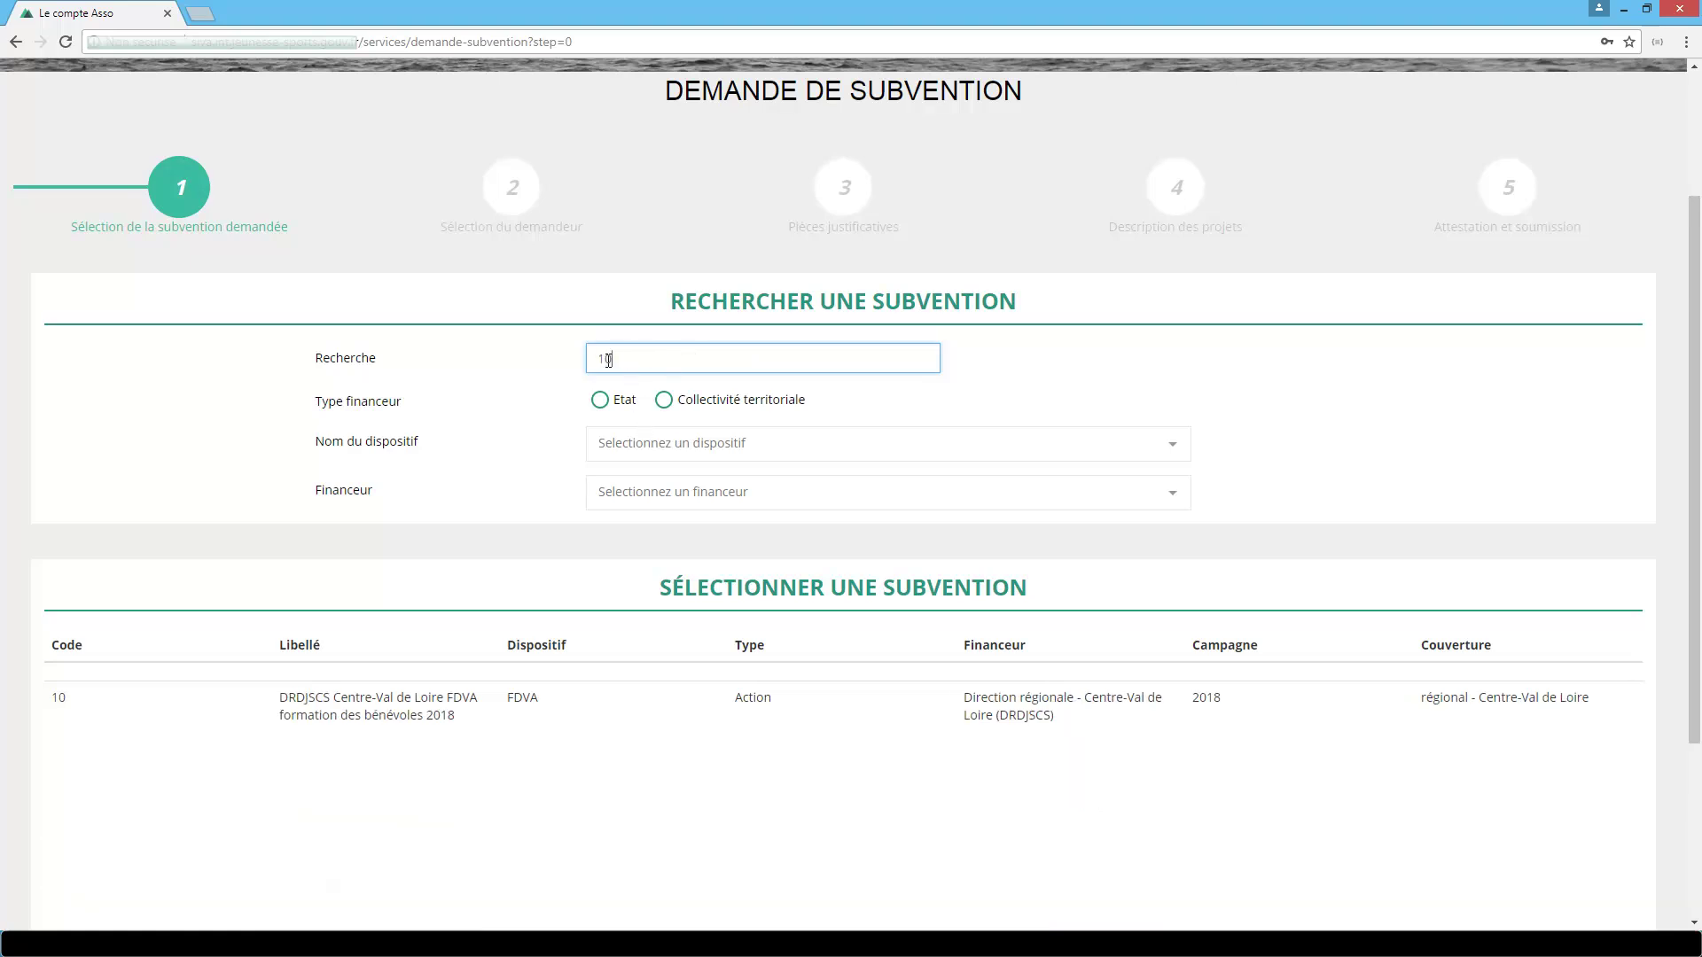
double_click(608, 359)
key(BackSpace)
text(FDVA)
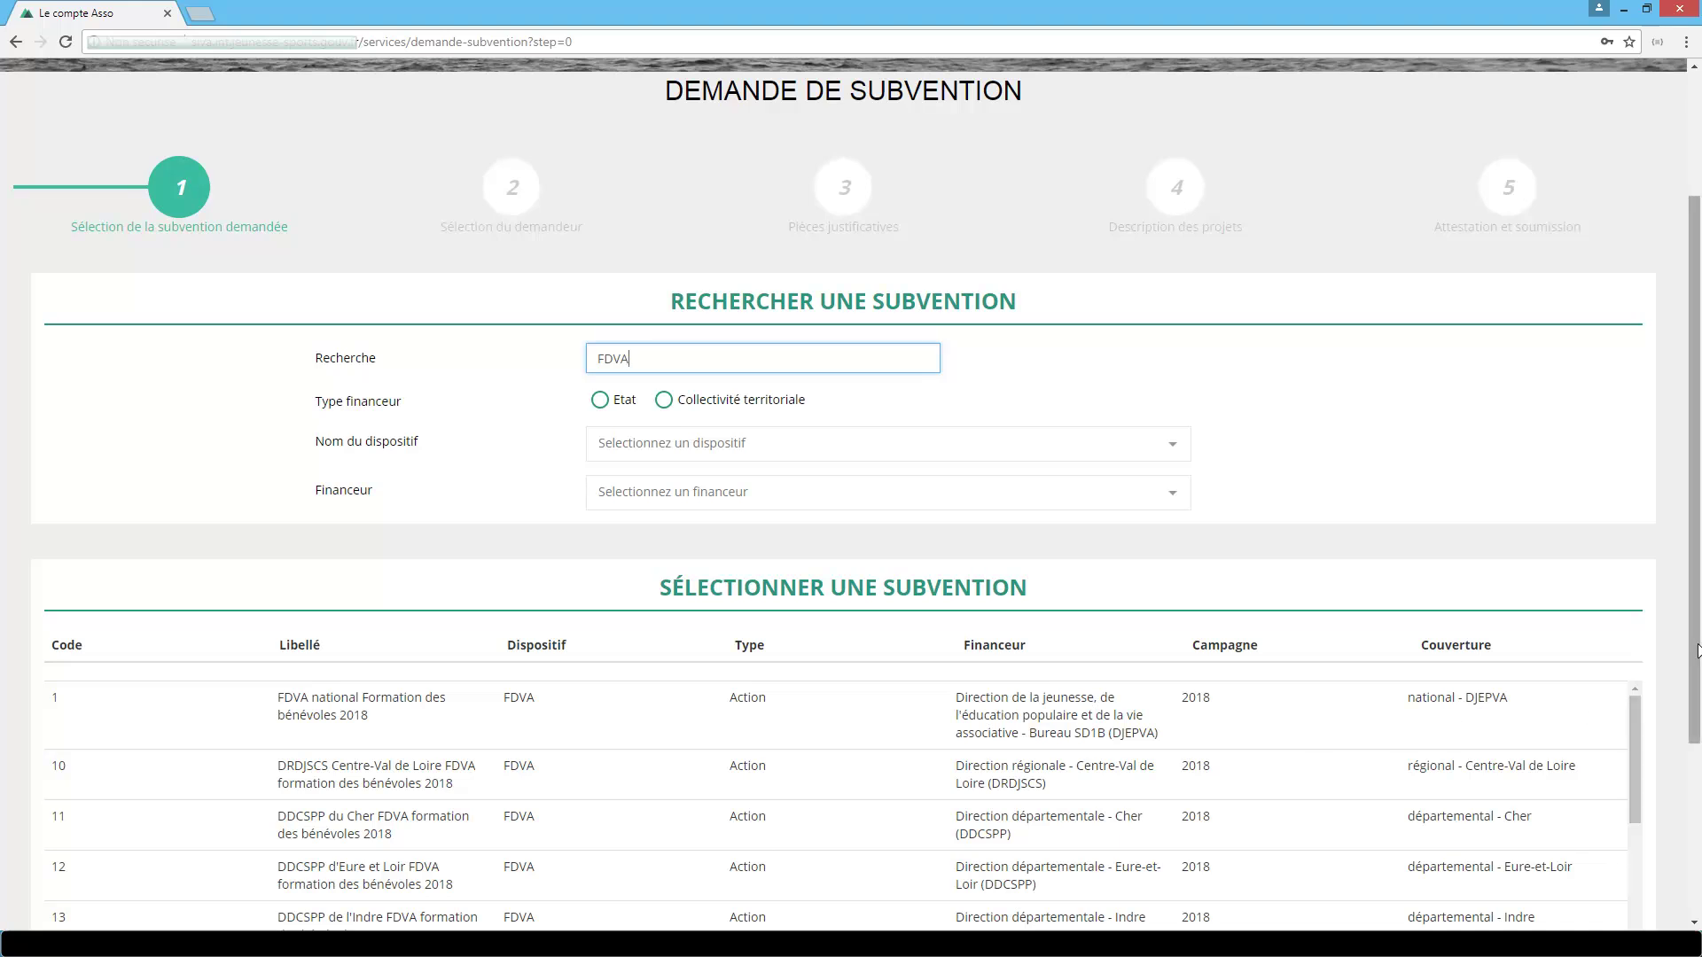
scroll(1697, 652, down, 2)
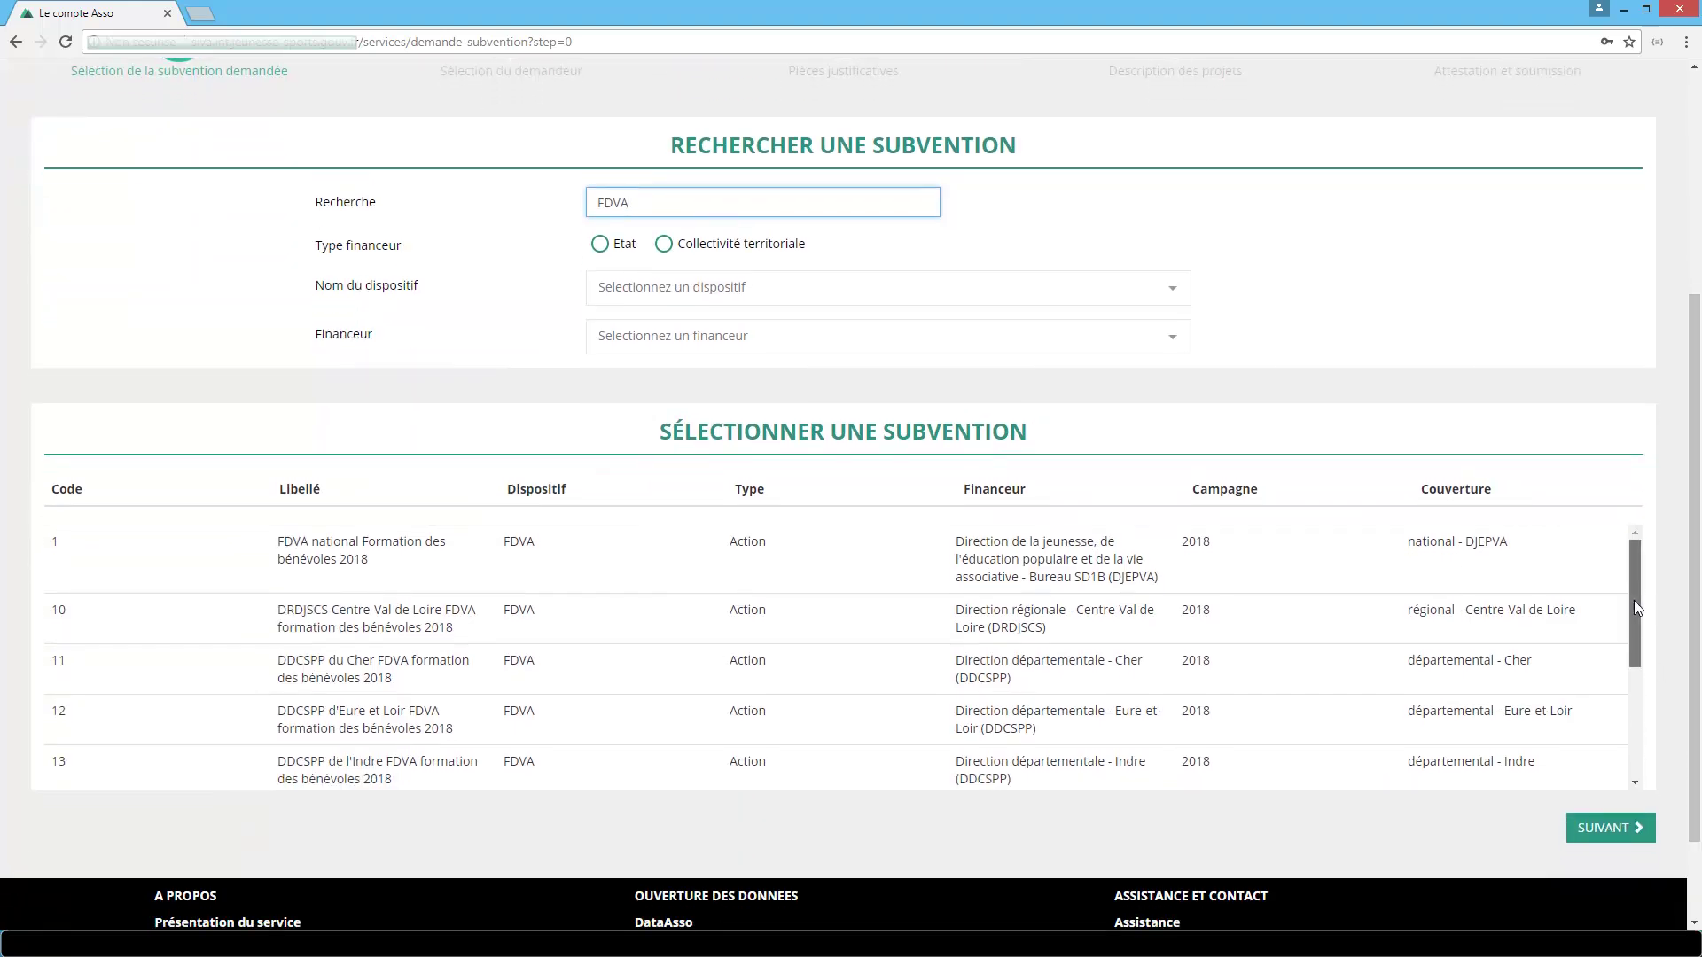
scroll(1637, 608, down, 3)
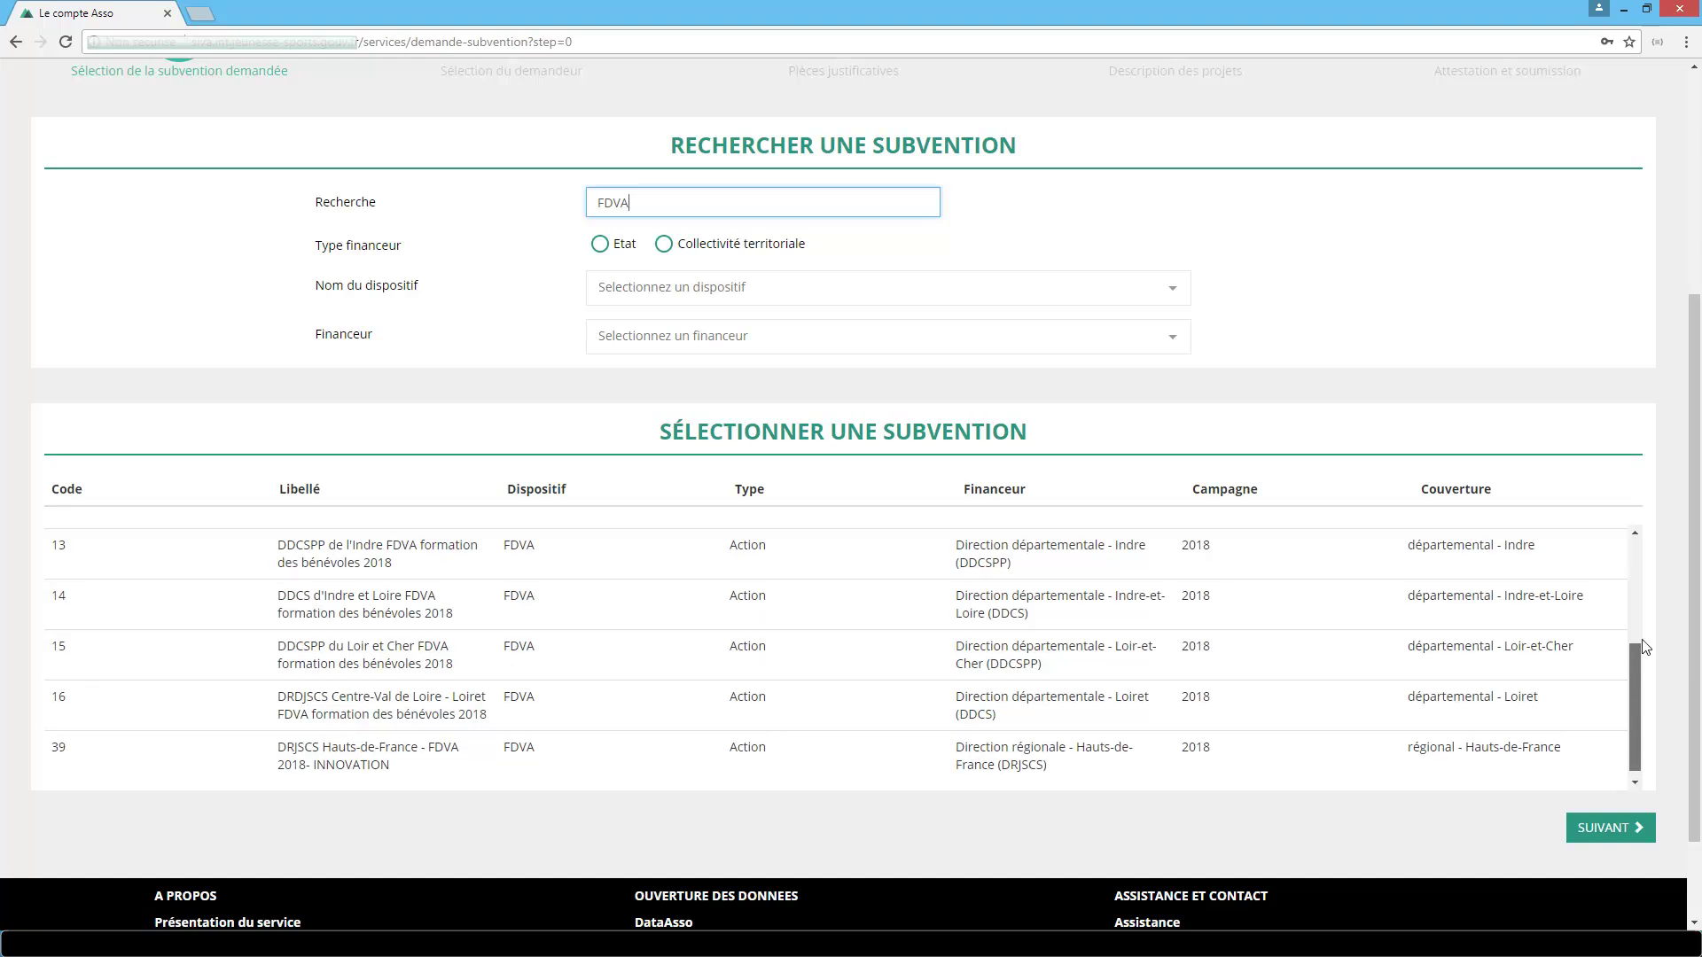
scroll(1640, 620, up, 3)
key(BackSpace)
key(BackSpace)
key(BackSpace)
key(BackSpace)
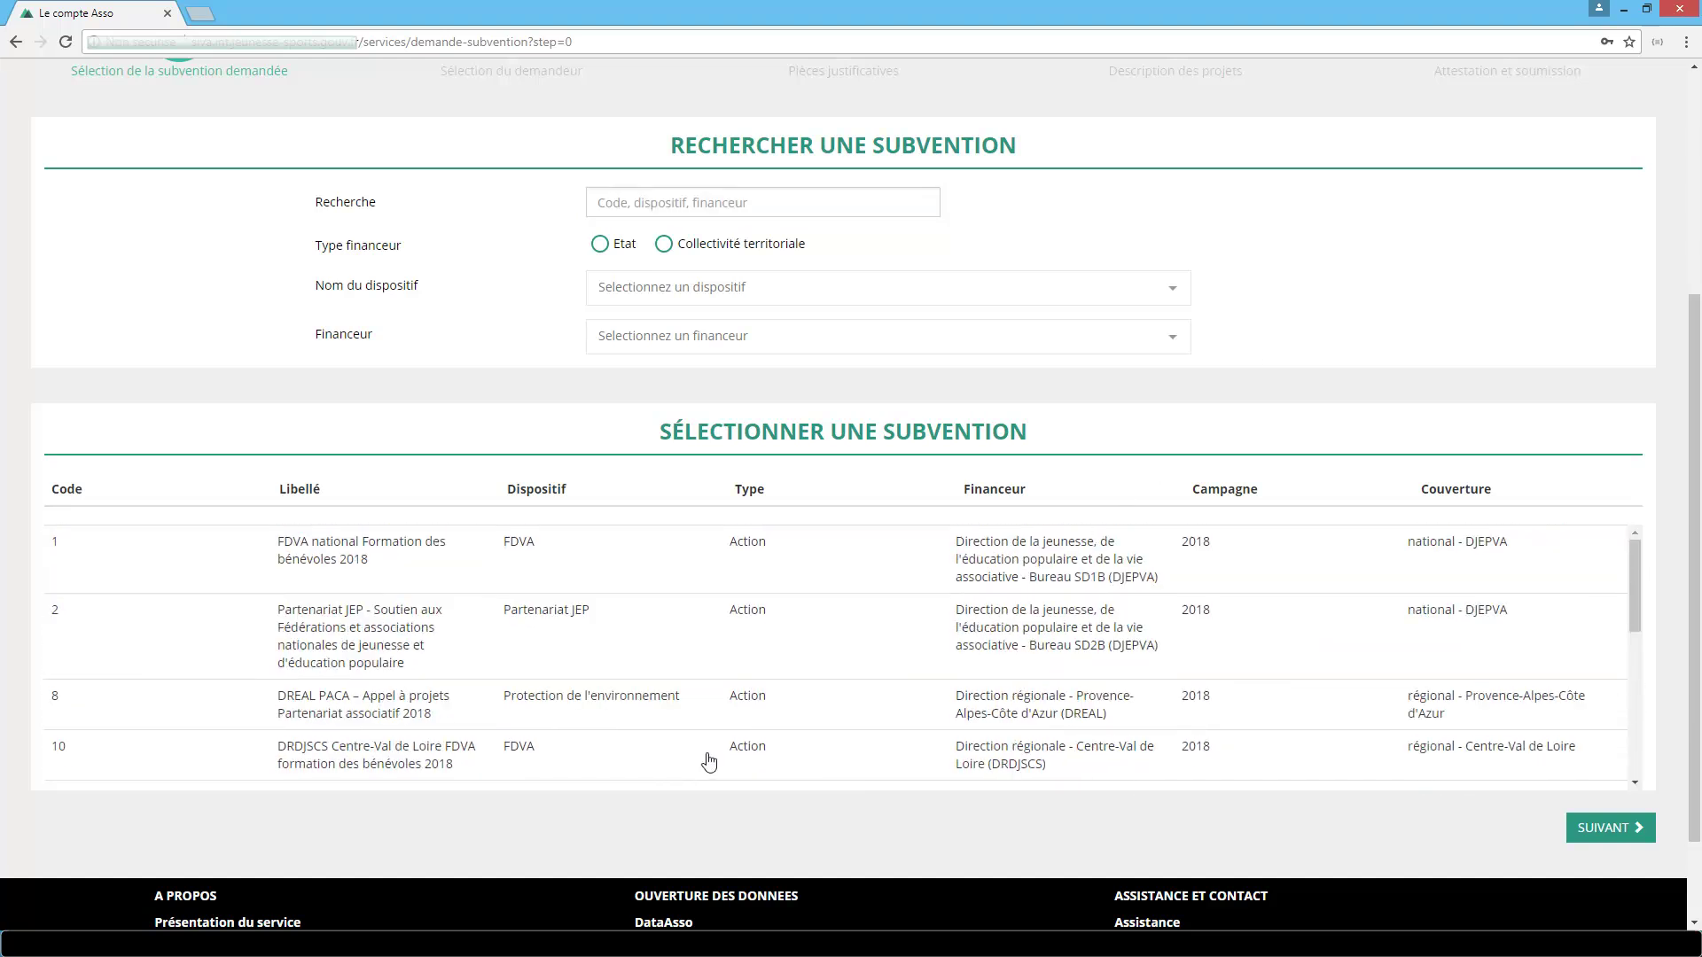
Select the Centre-Val de Loire FDVA subsidy (code 10) with sub-scheme Formation des bénévoles, then continue.
click(709, 761)
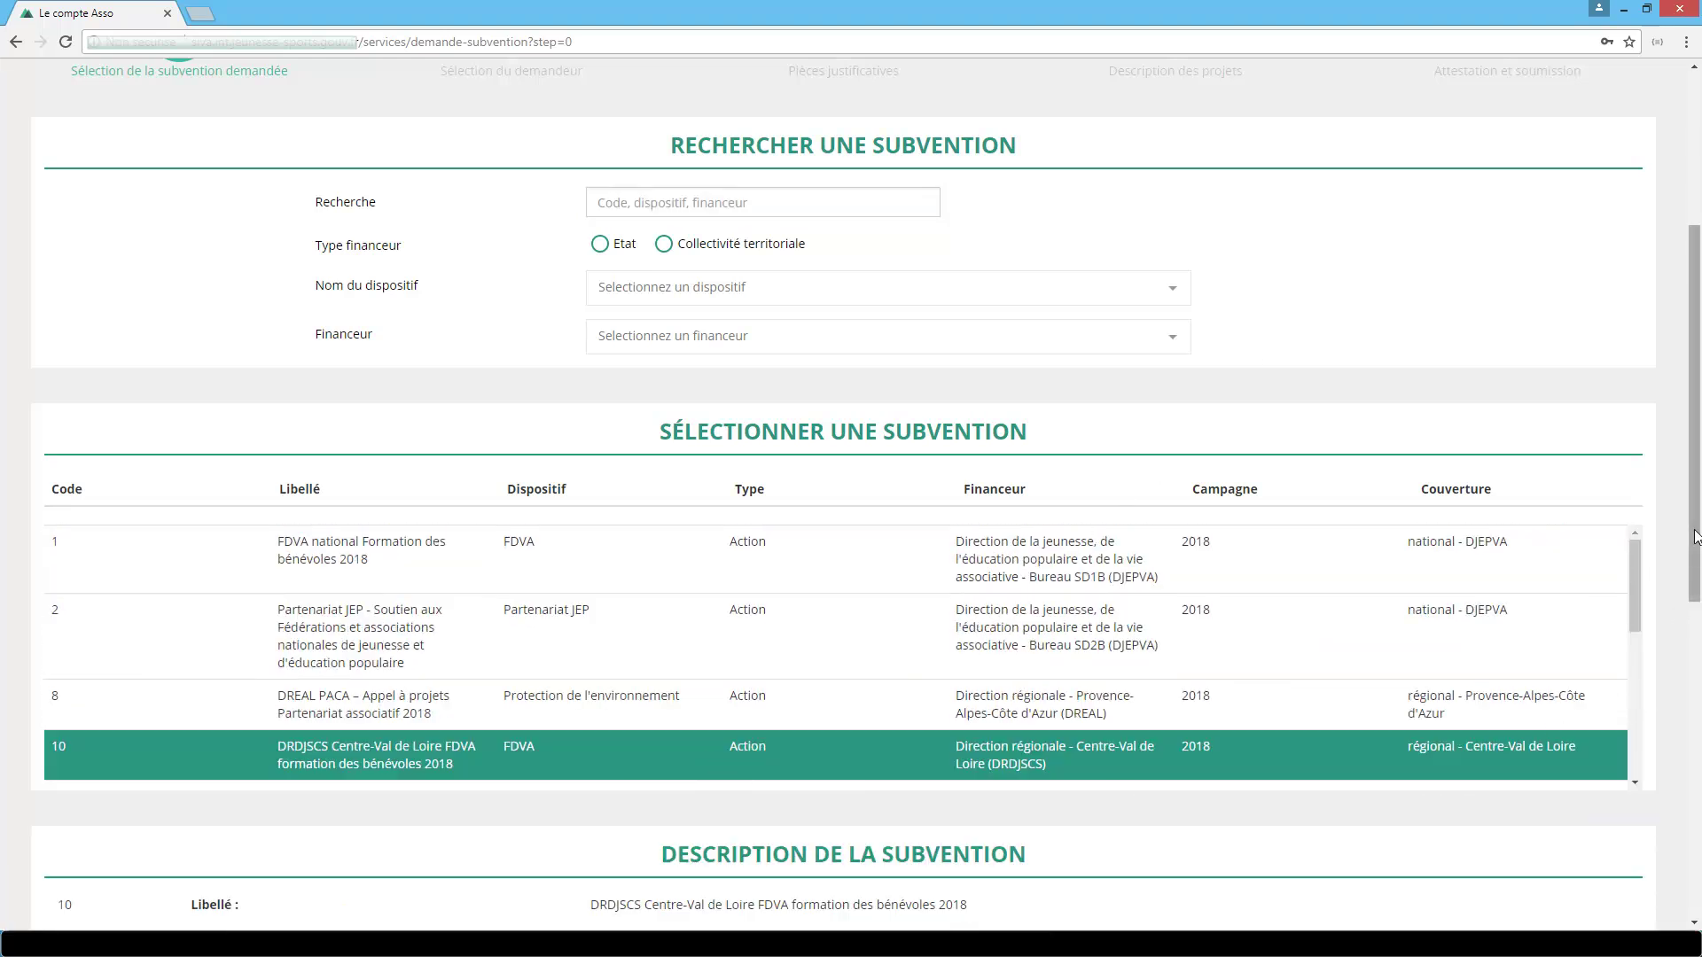
scroll(1548, 720, down, 7)
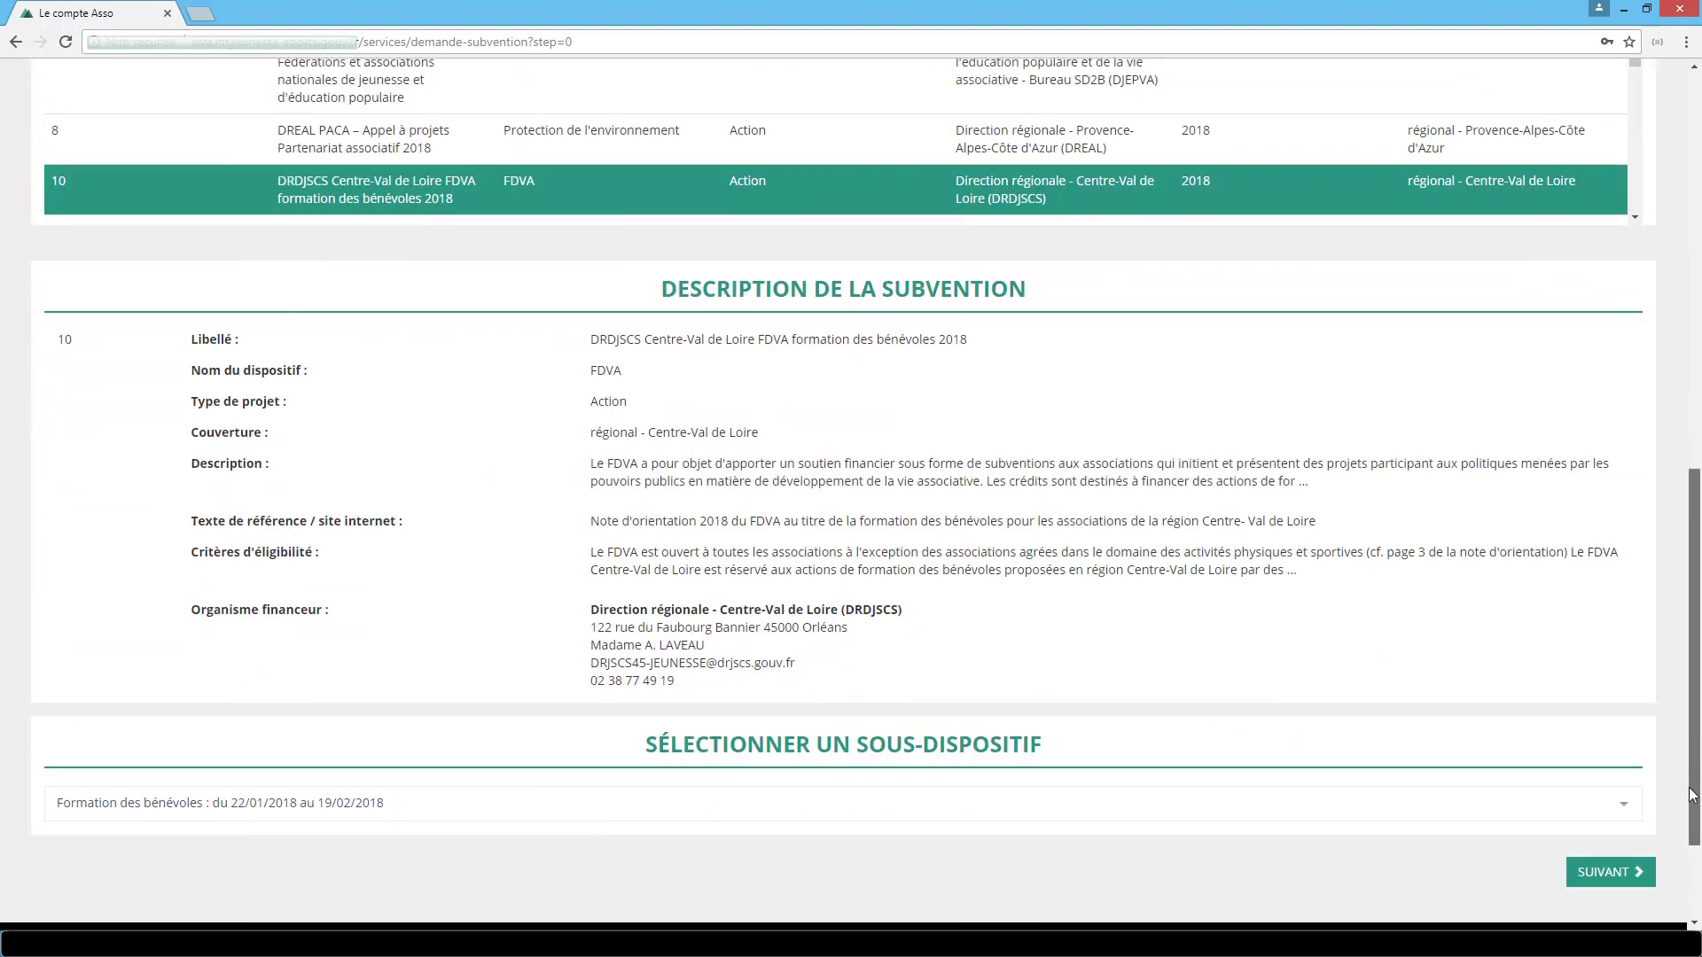
mouse_move(962, 440)
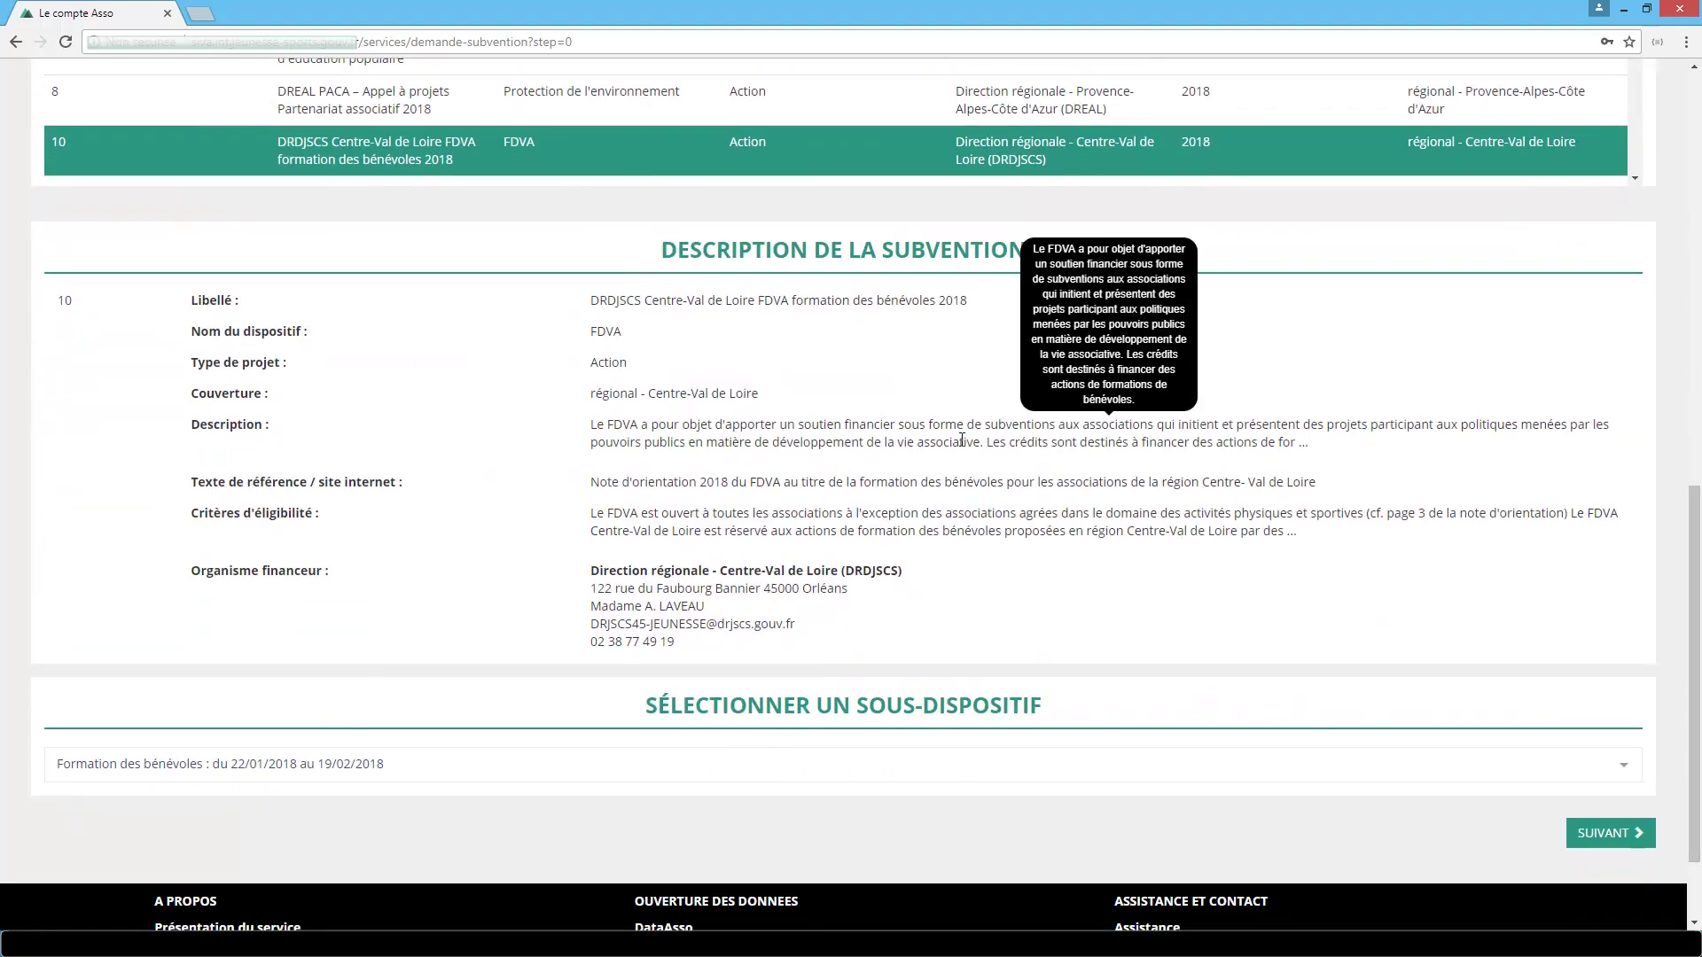
mouse_move(954, 525)
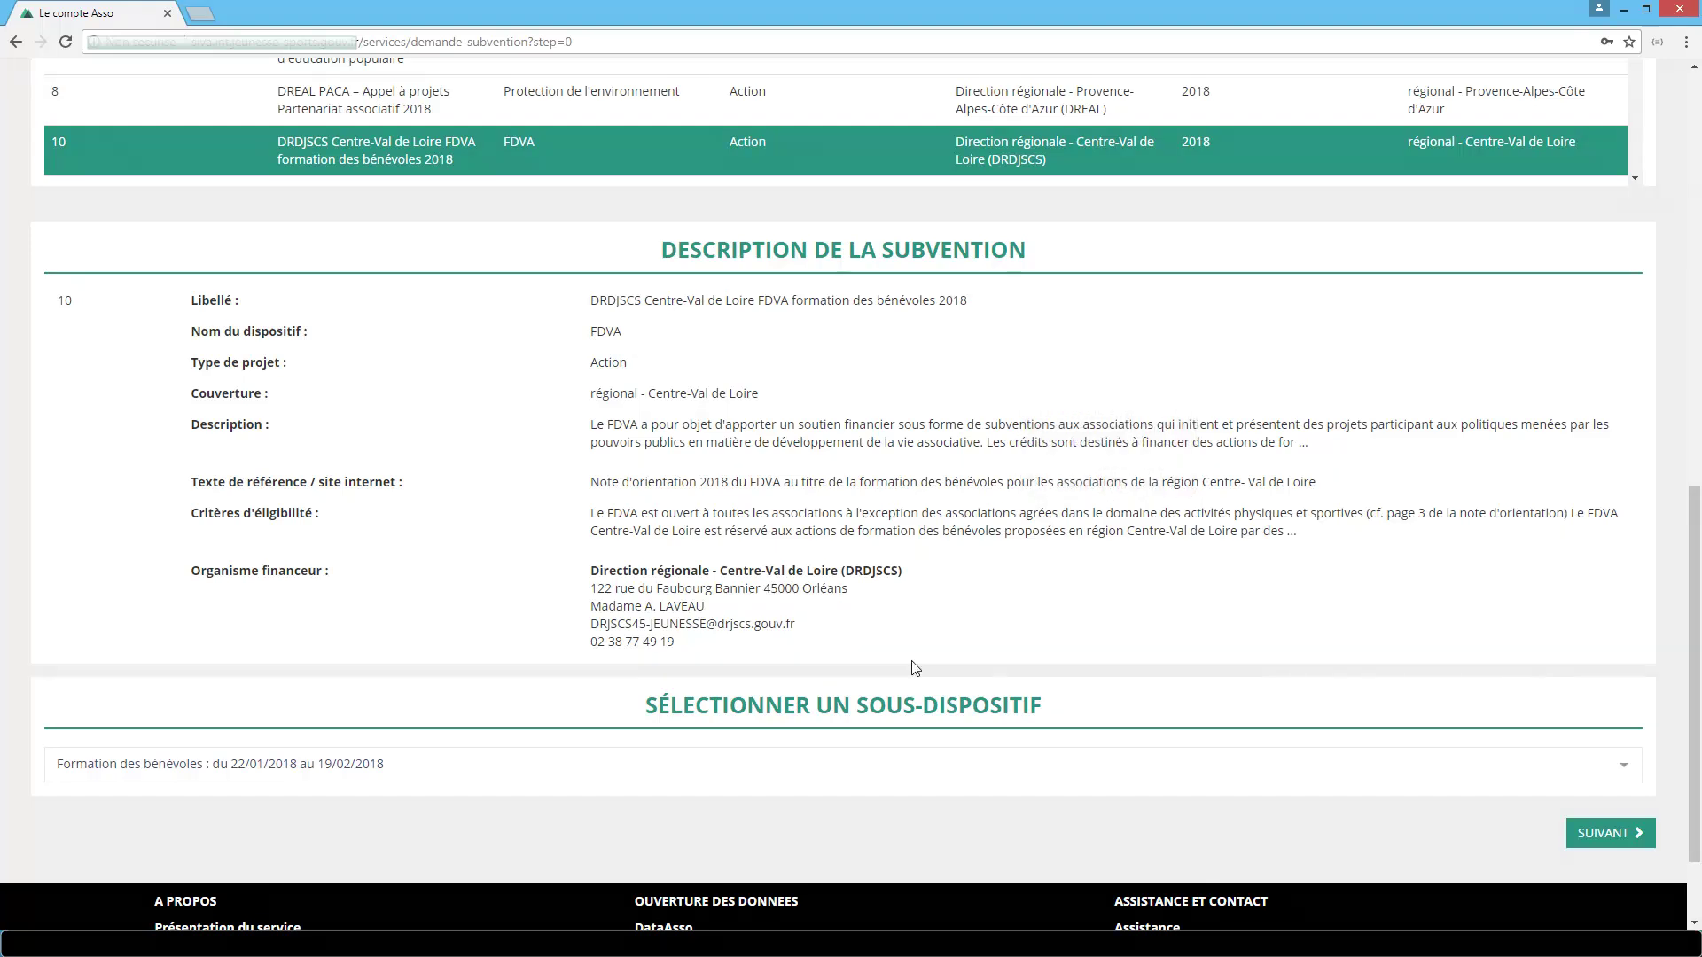
click(932, 763)
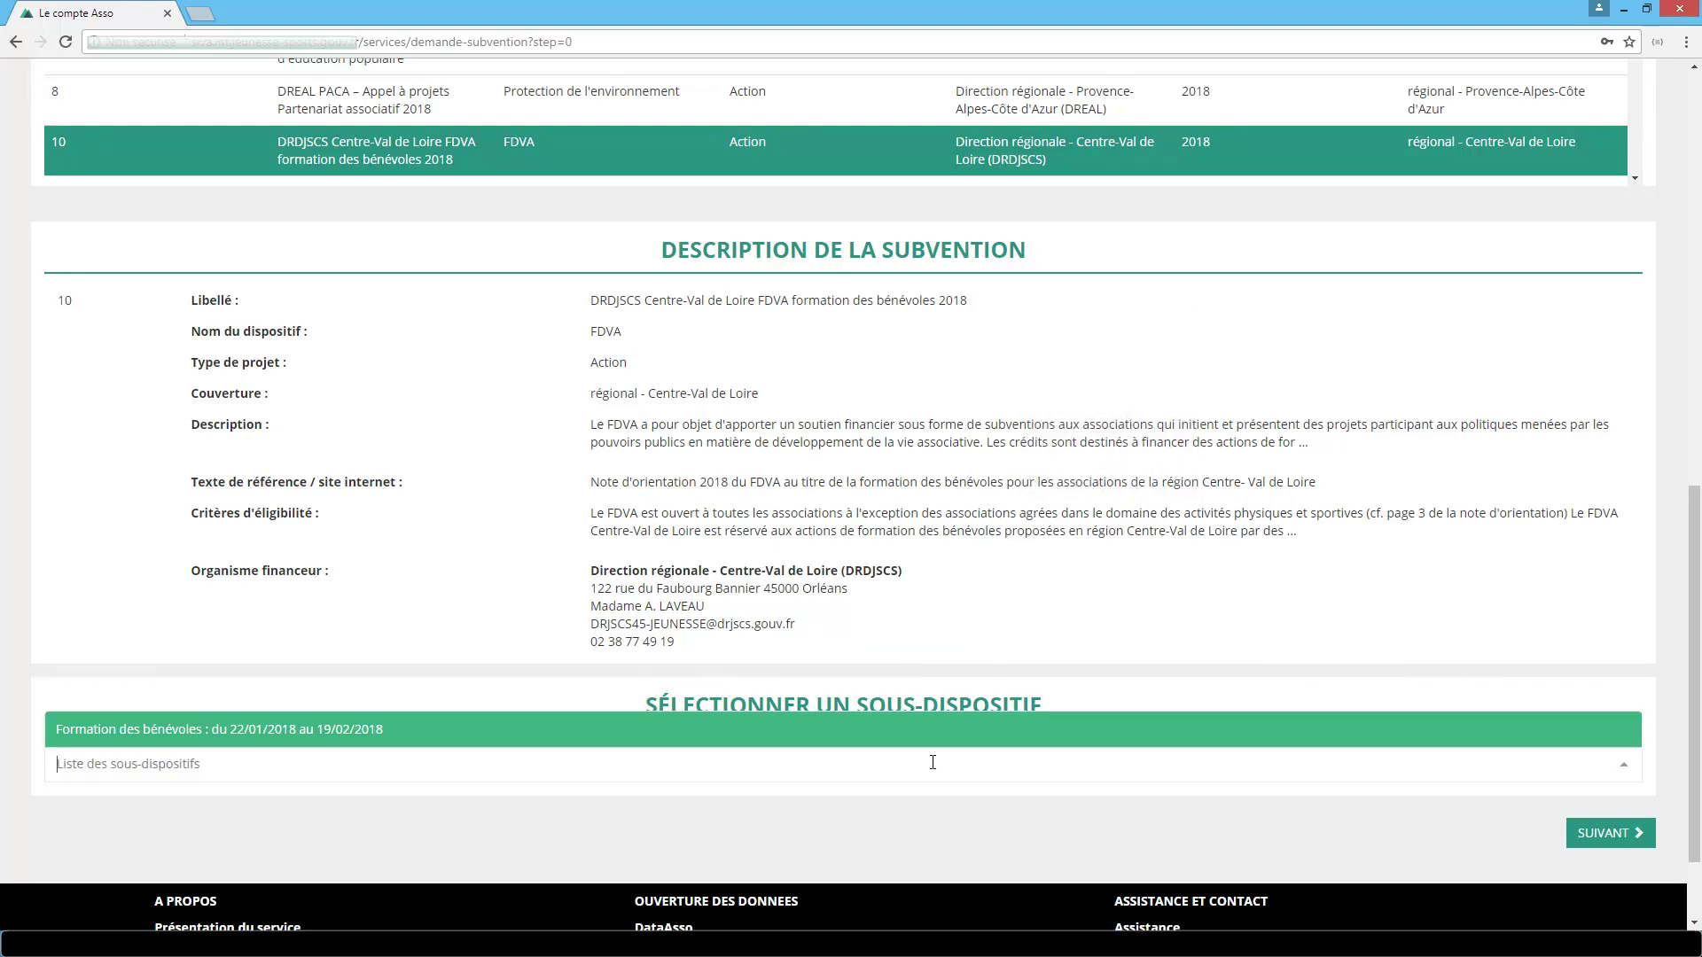
click(936, 739)
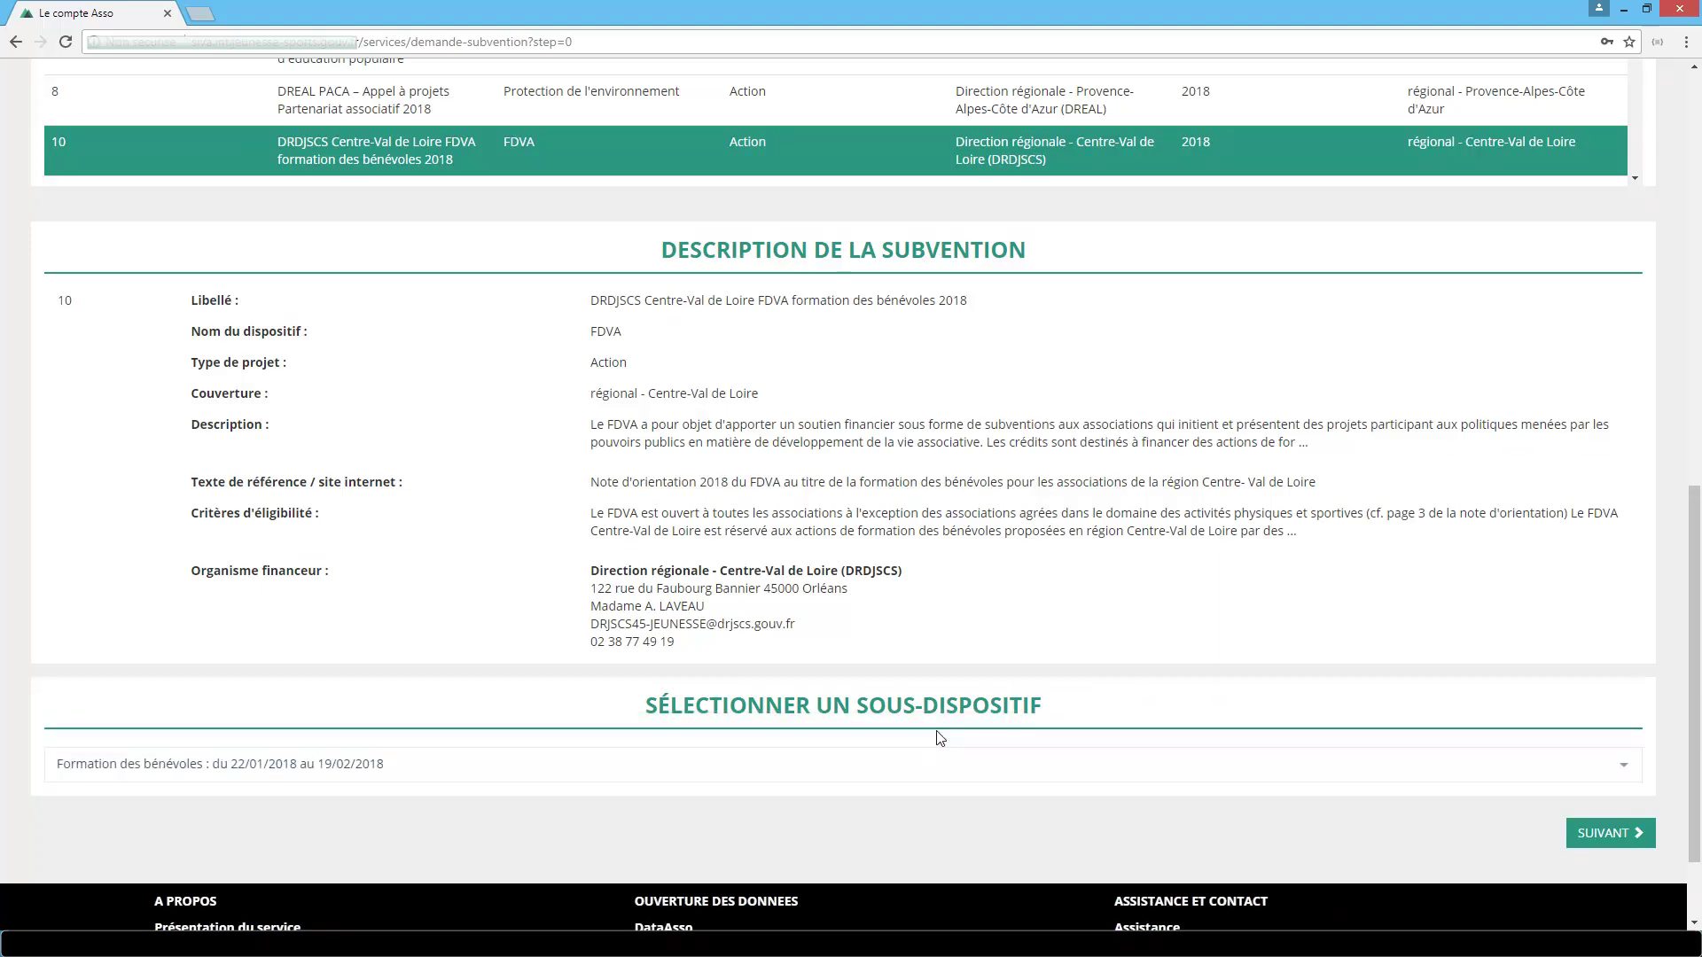
click(1609, 833)
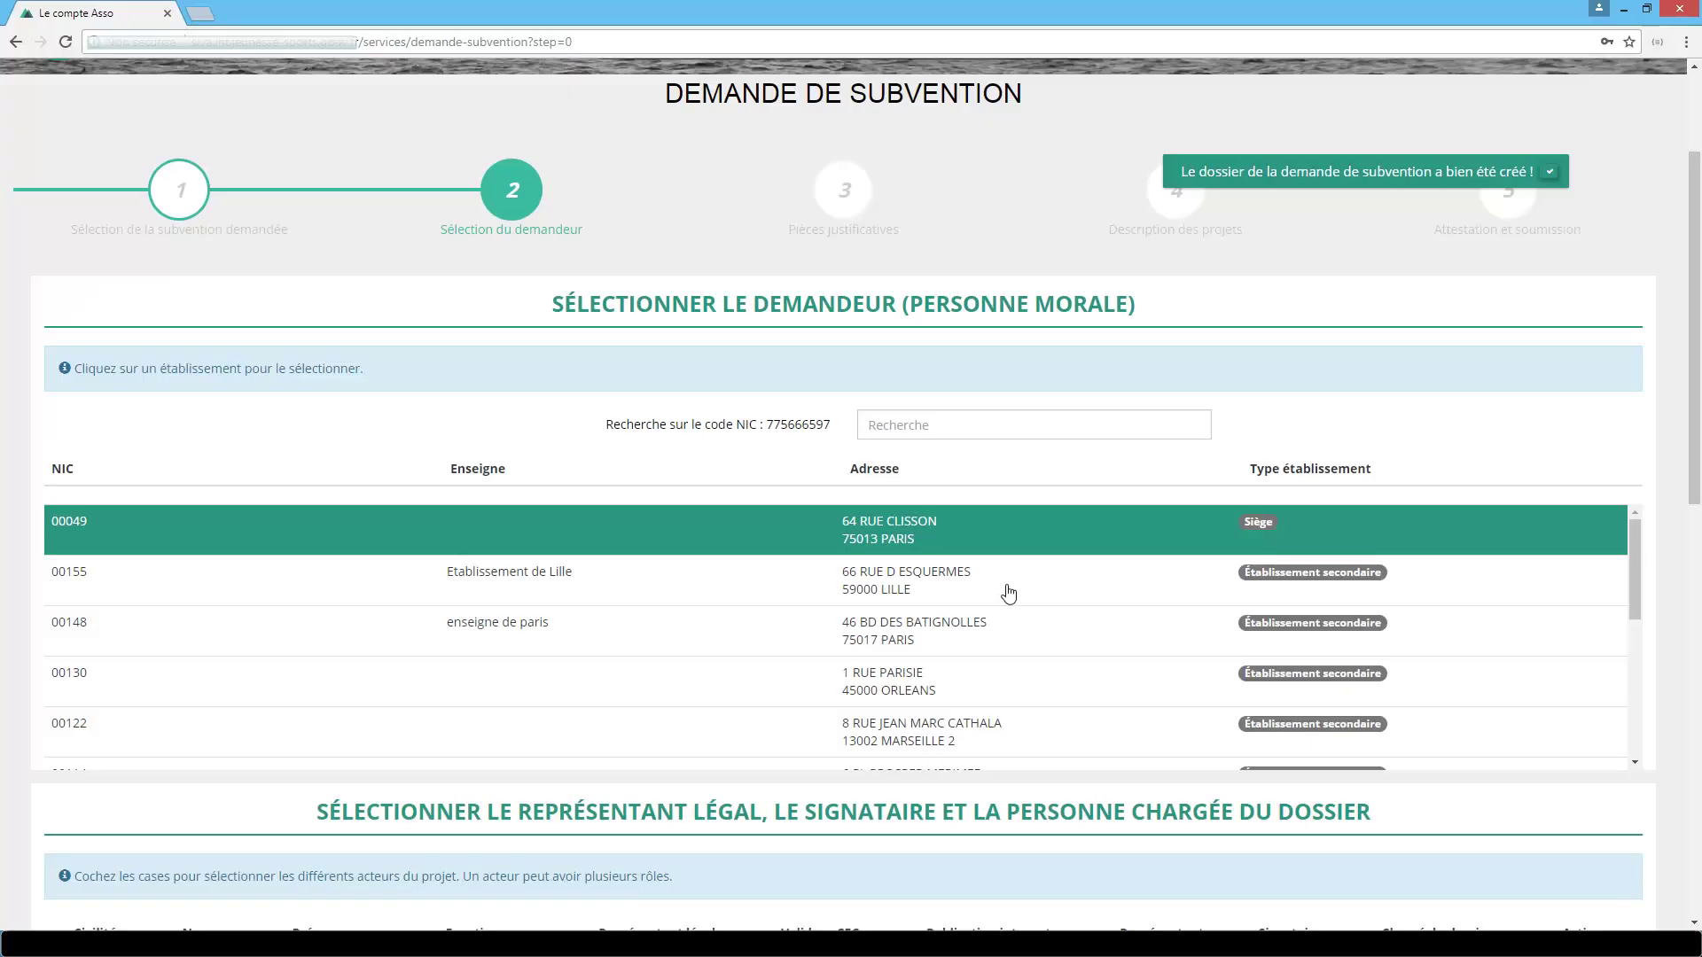
Set Lille establishment 00155 as applicant, Déléguée nationale as representative, Chargé de mission as signatory and case manager.
click(1009, 593)
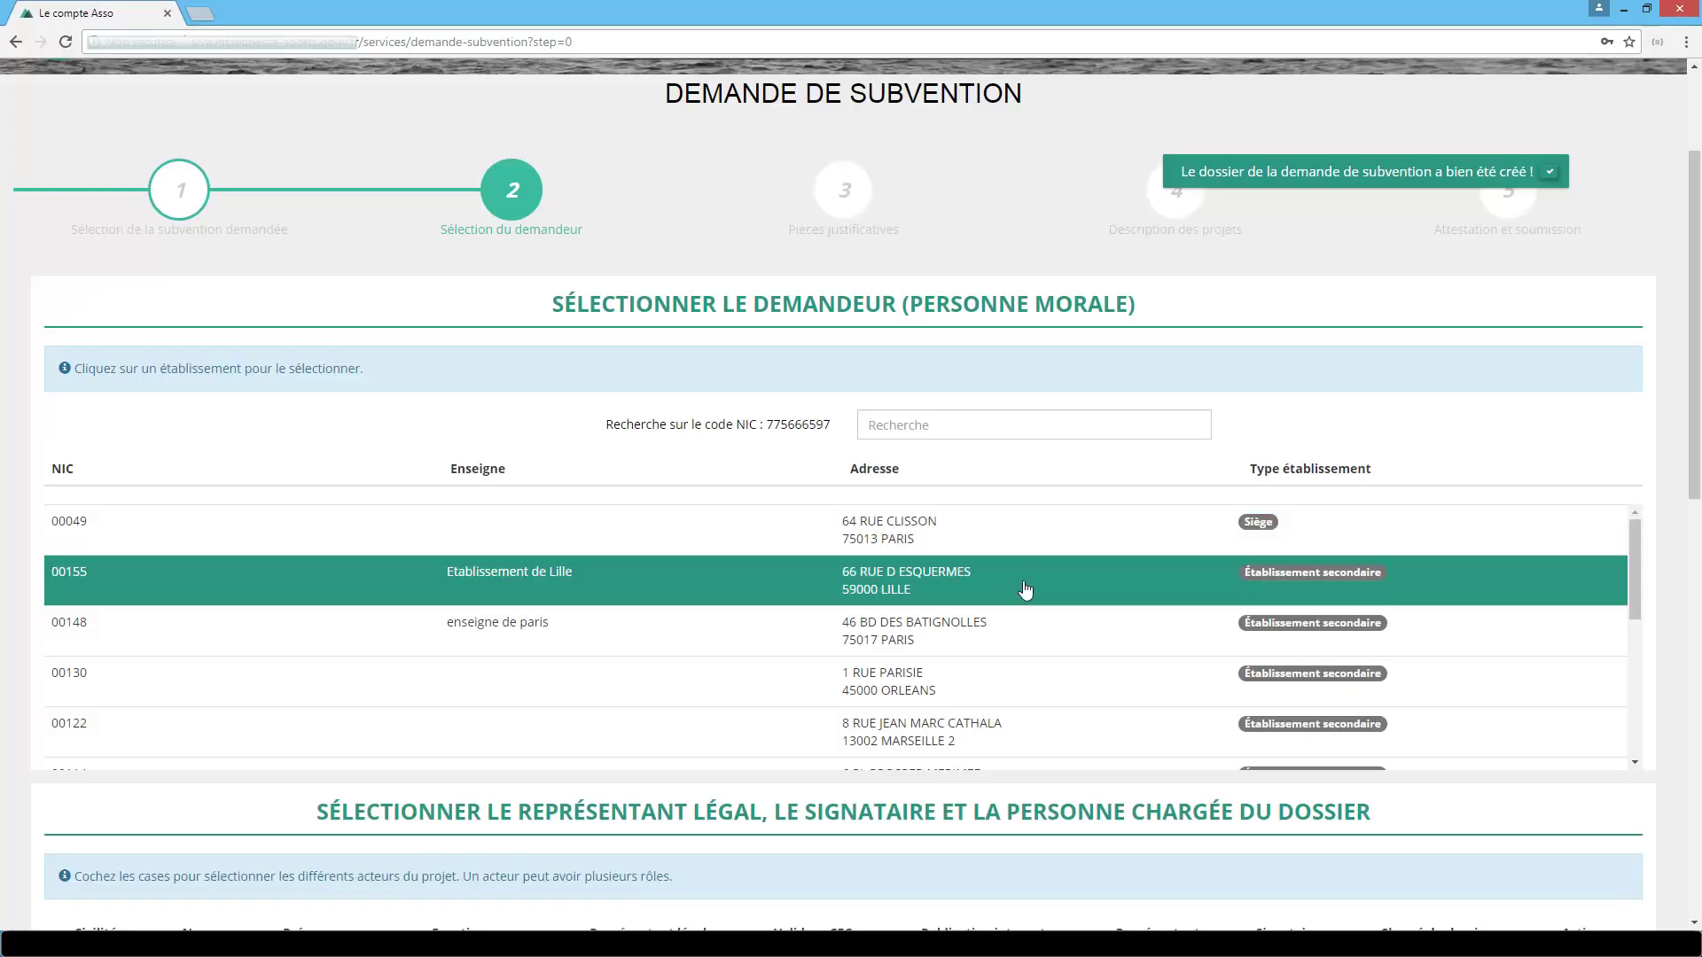
drag(1696, 439, 1696, 614)
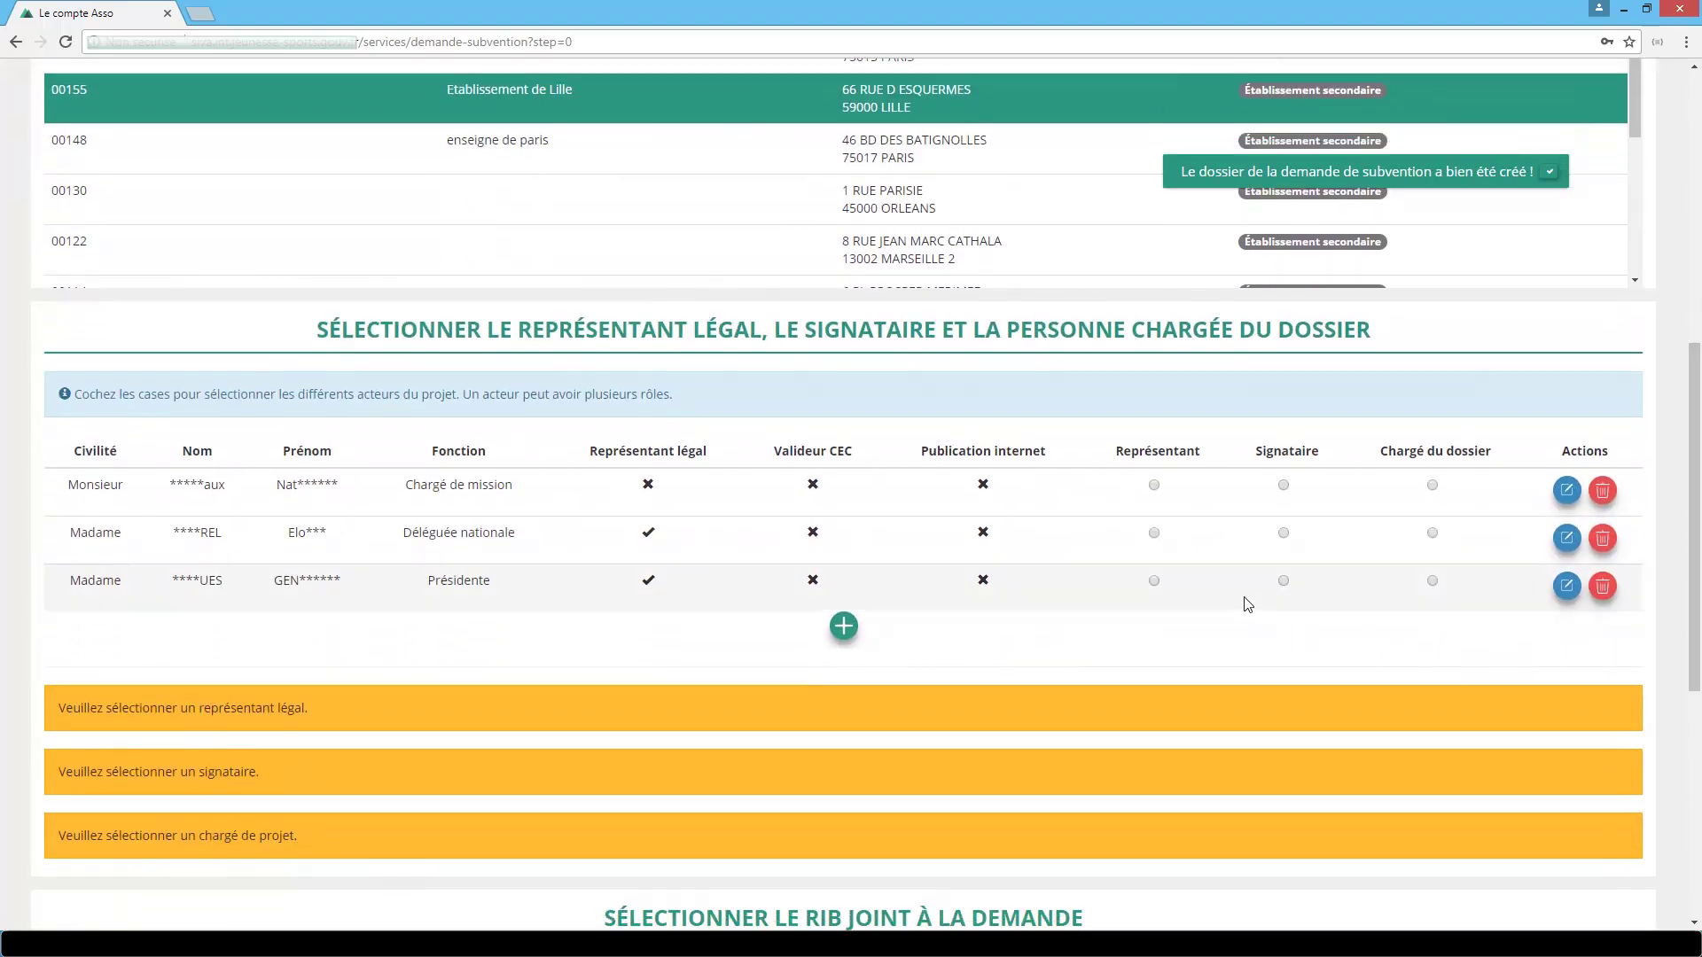
click(1153, 532)
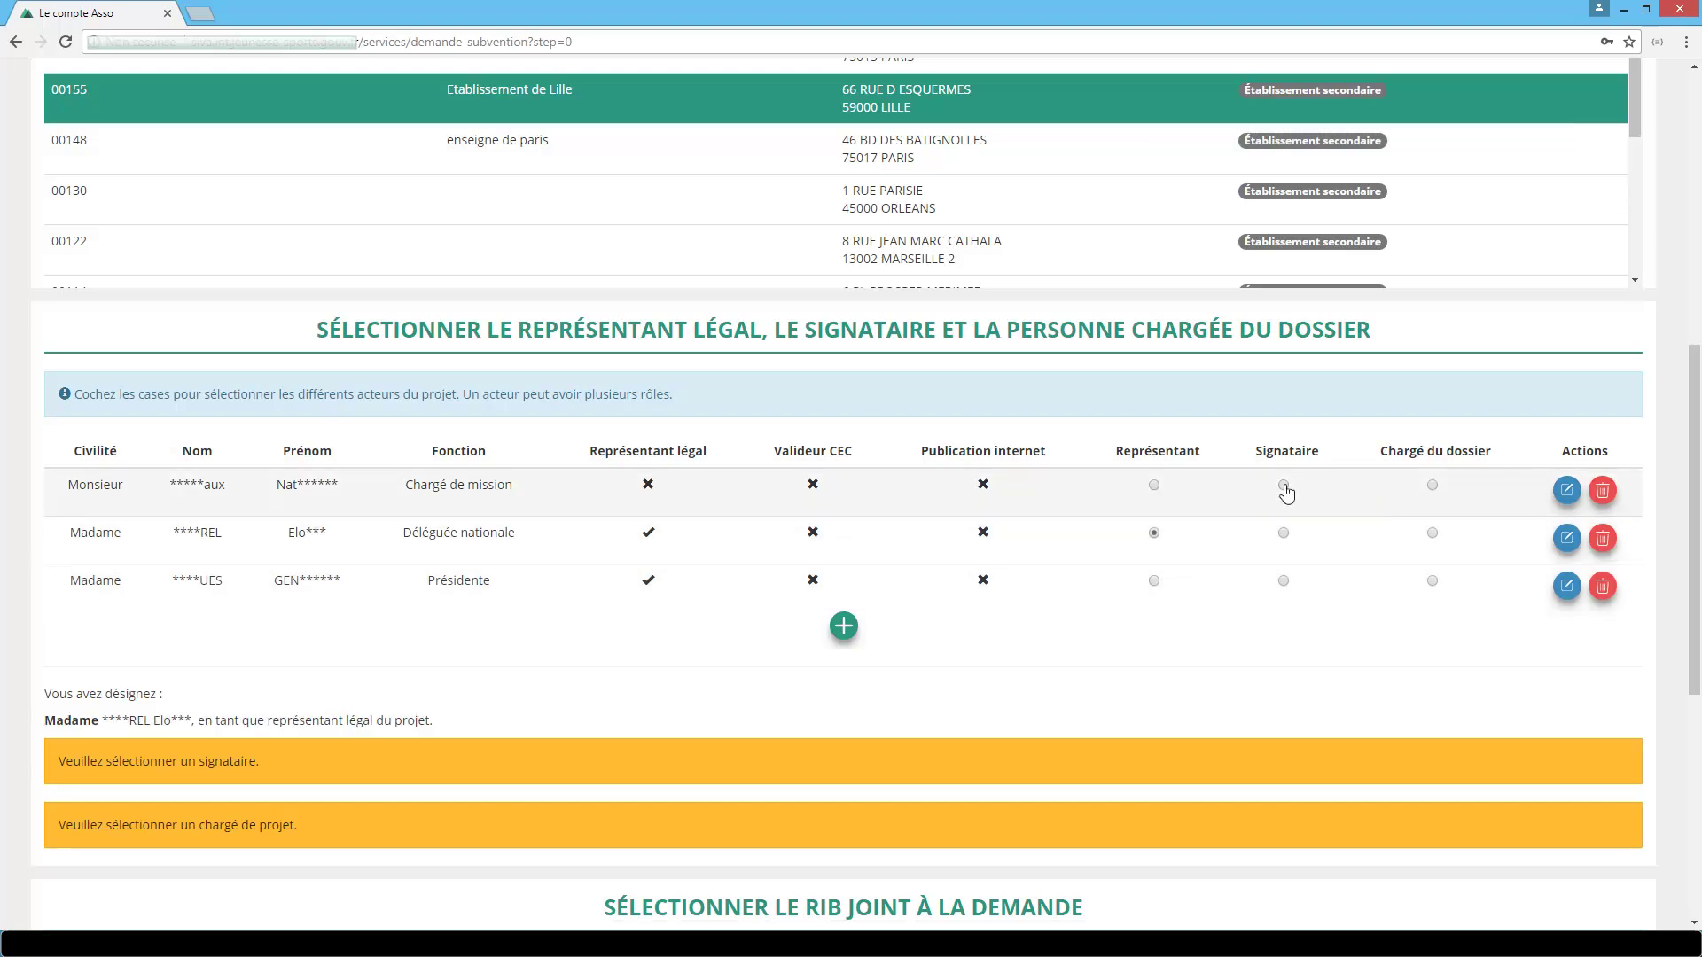
click(1283, 486)
click(1433, 488)
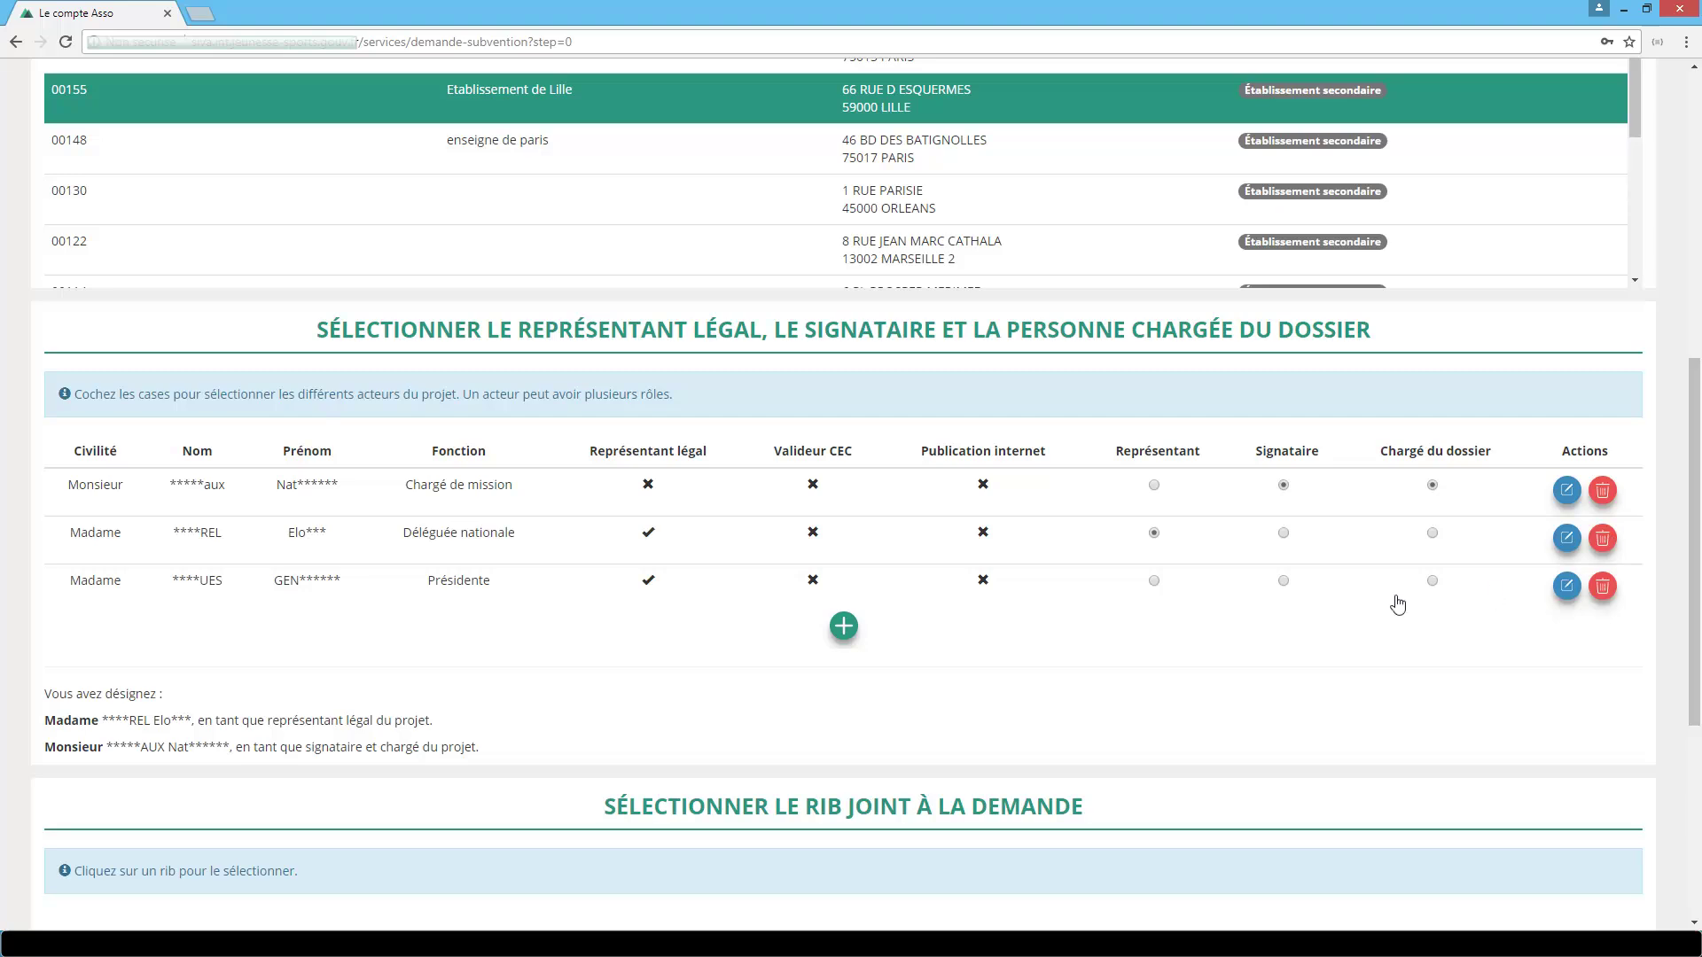
Upload RIB-5525.pdf as the association's bank details document.
click(845, 628)
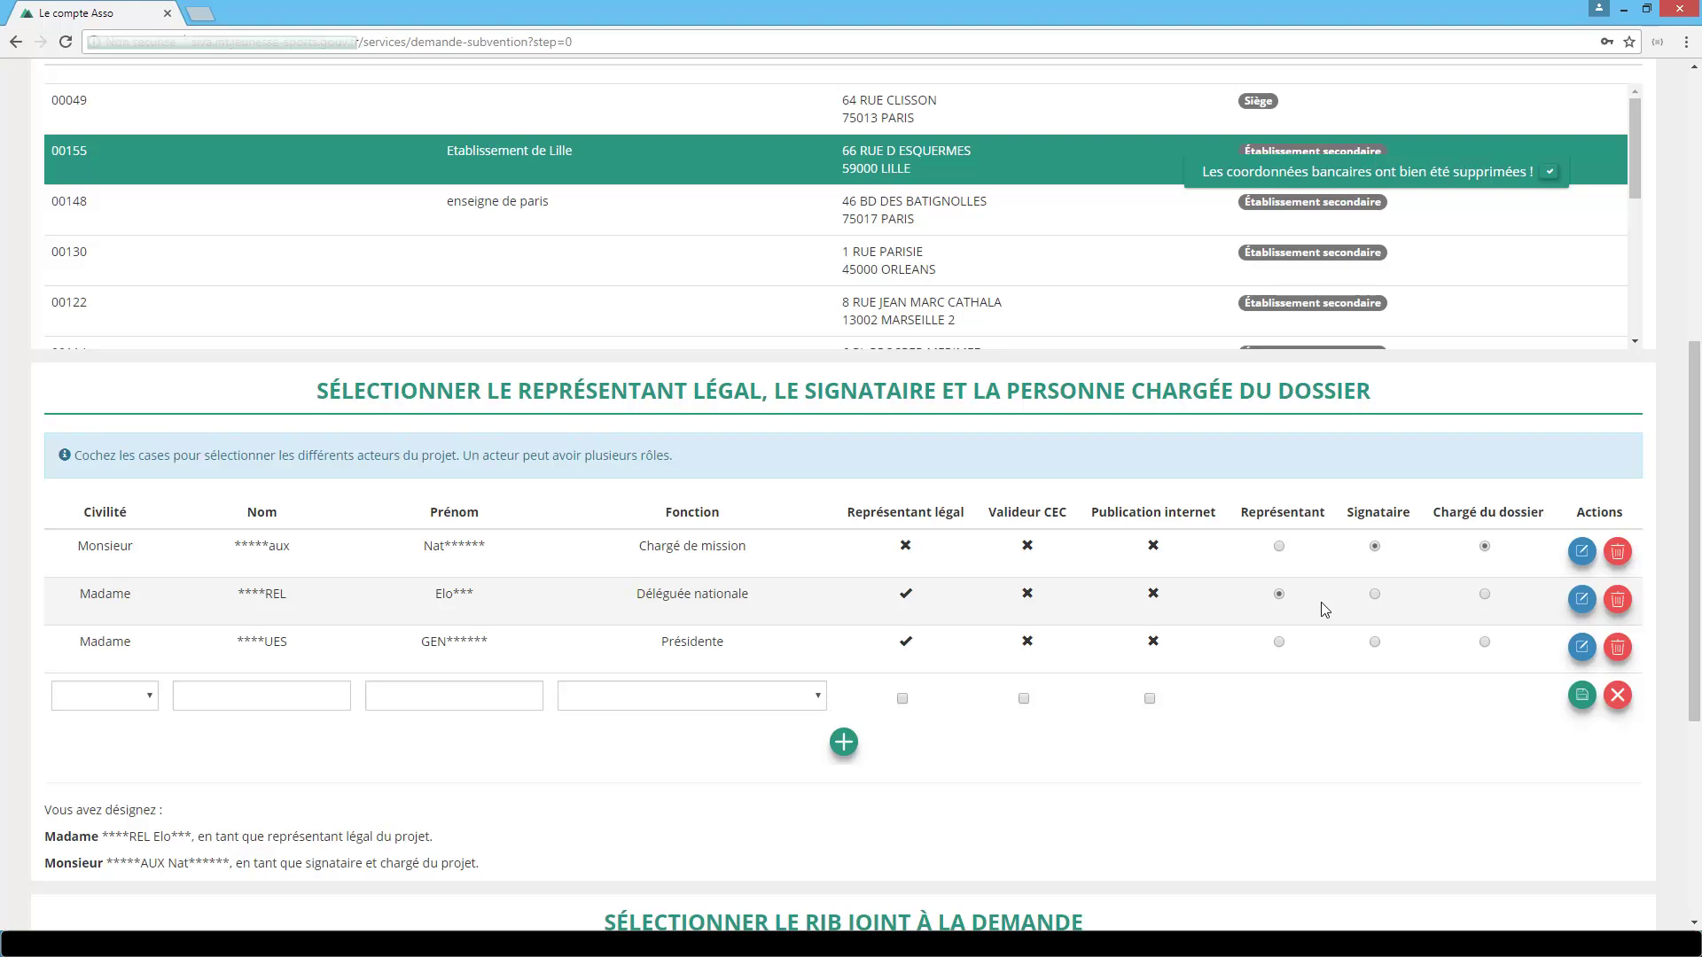
scroll(1324, 609, down, 3)
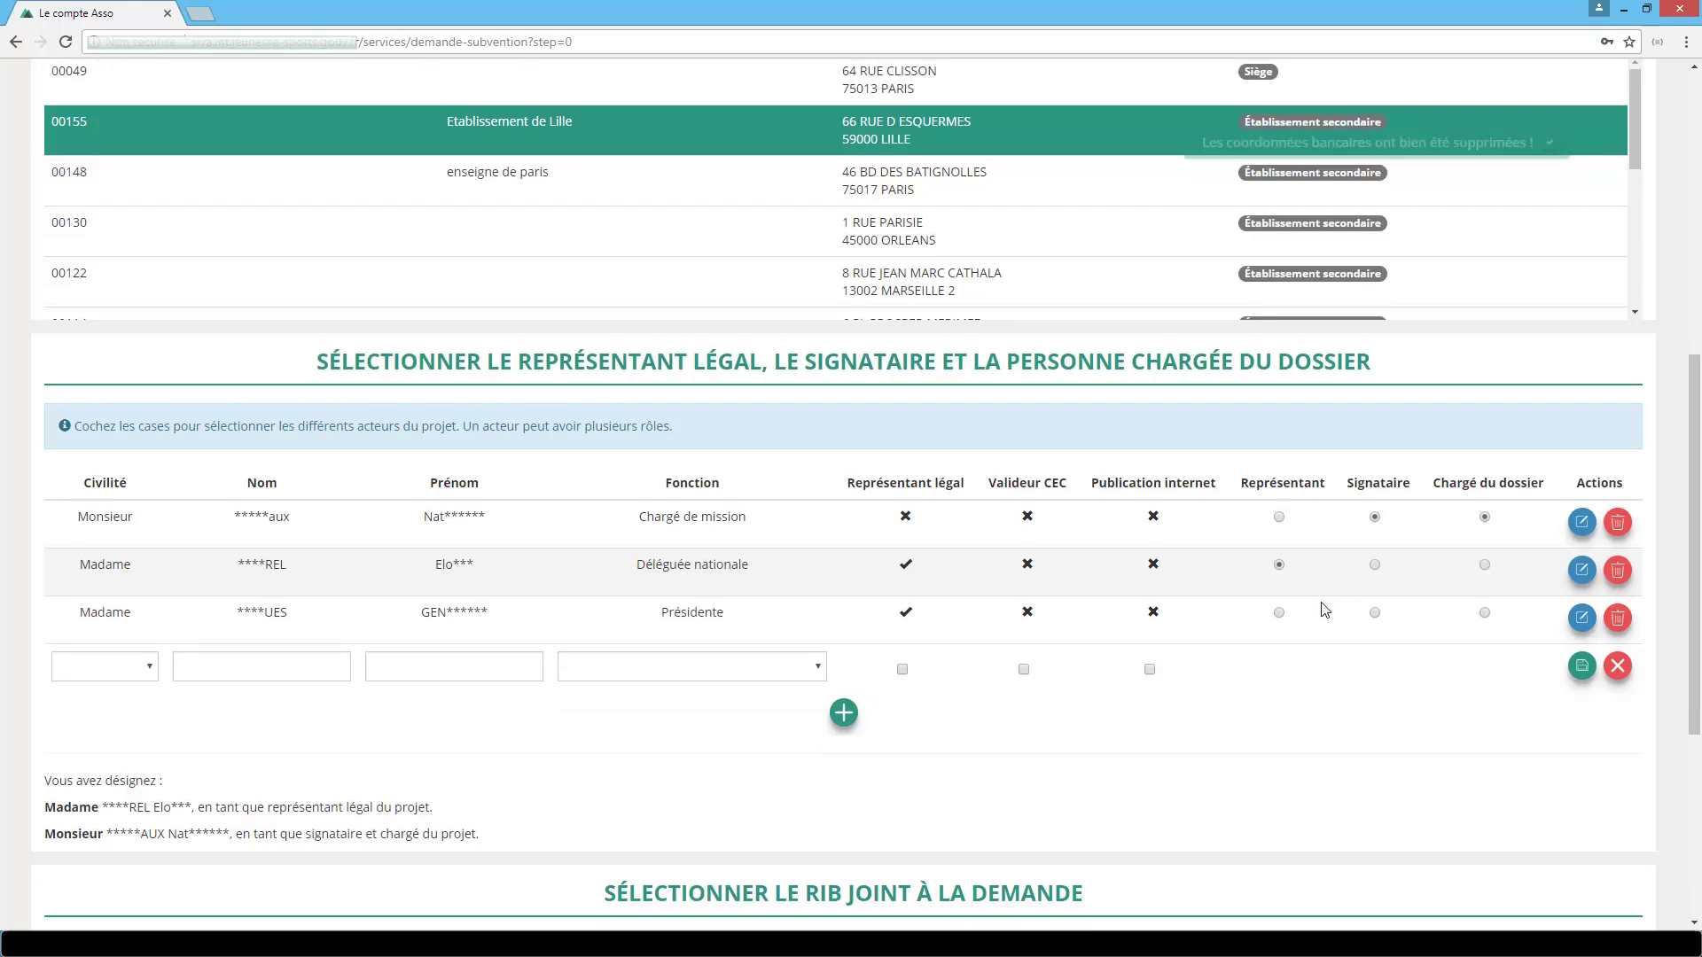
scroll(1324, 609, down, 2)
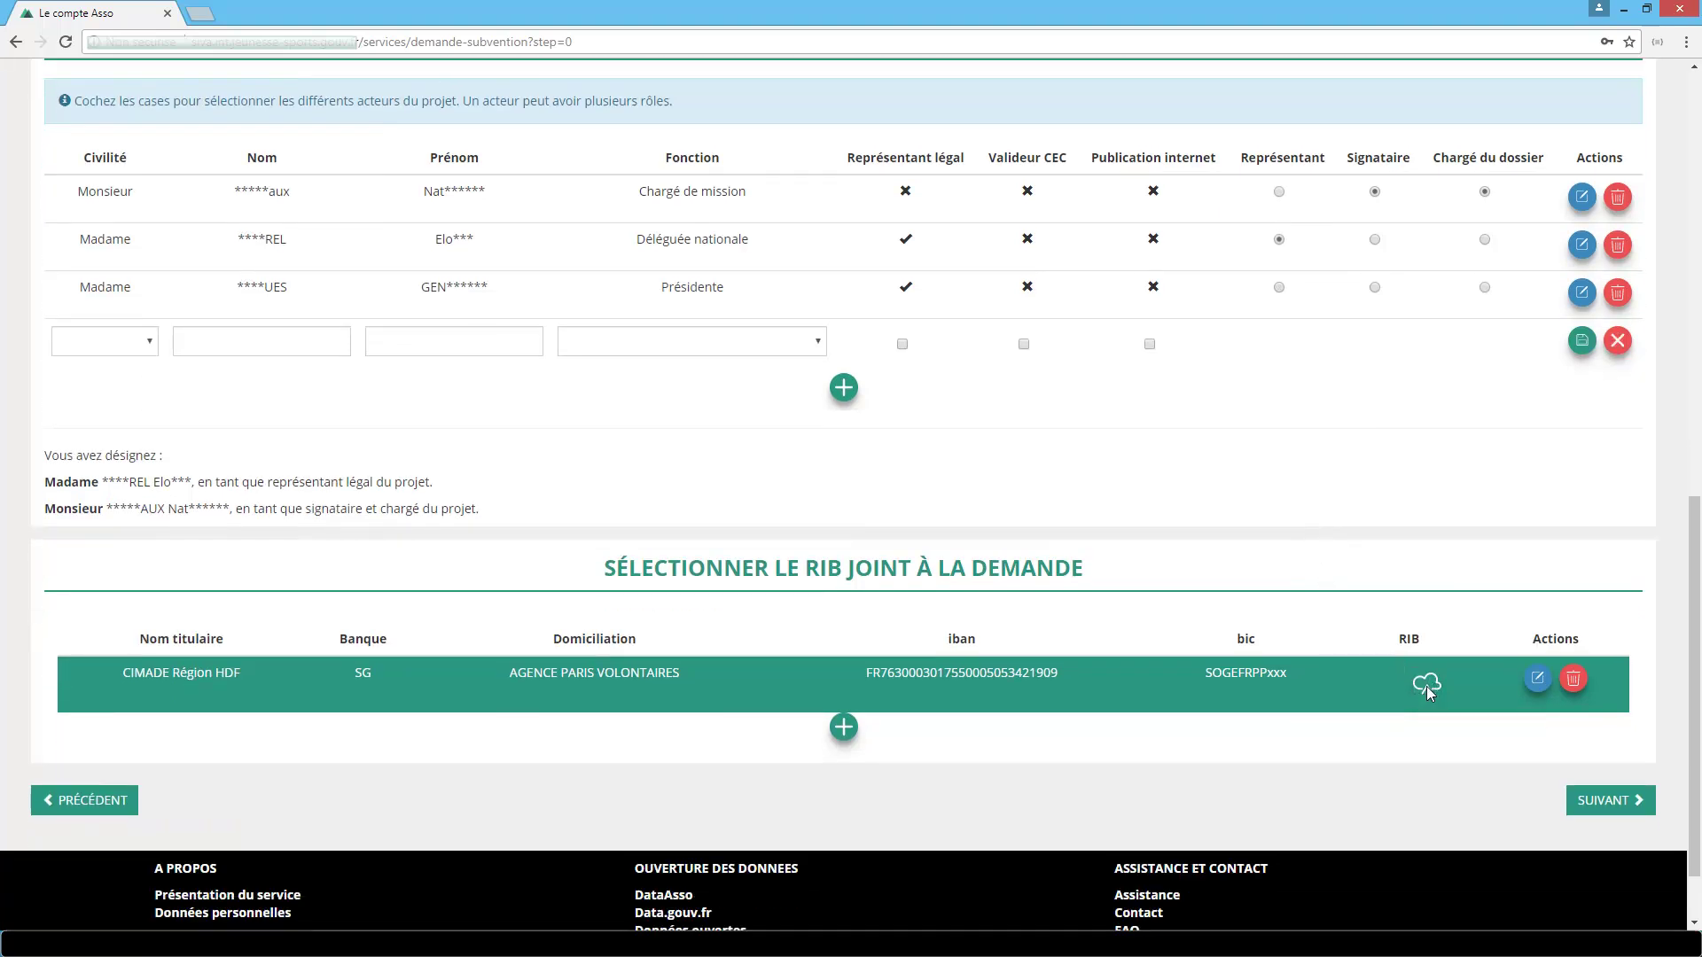
click(1427, 687)
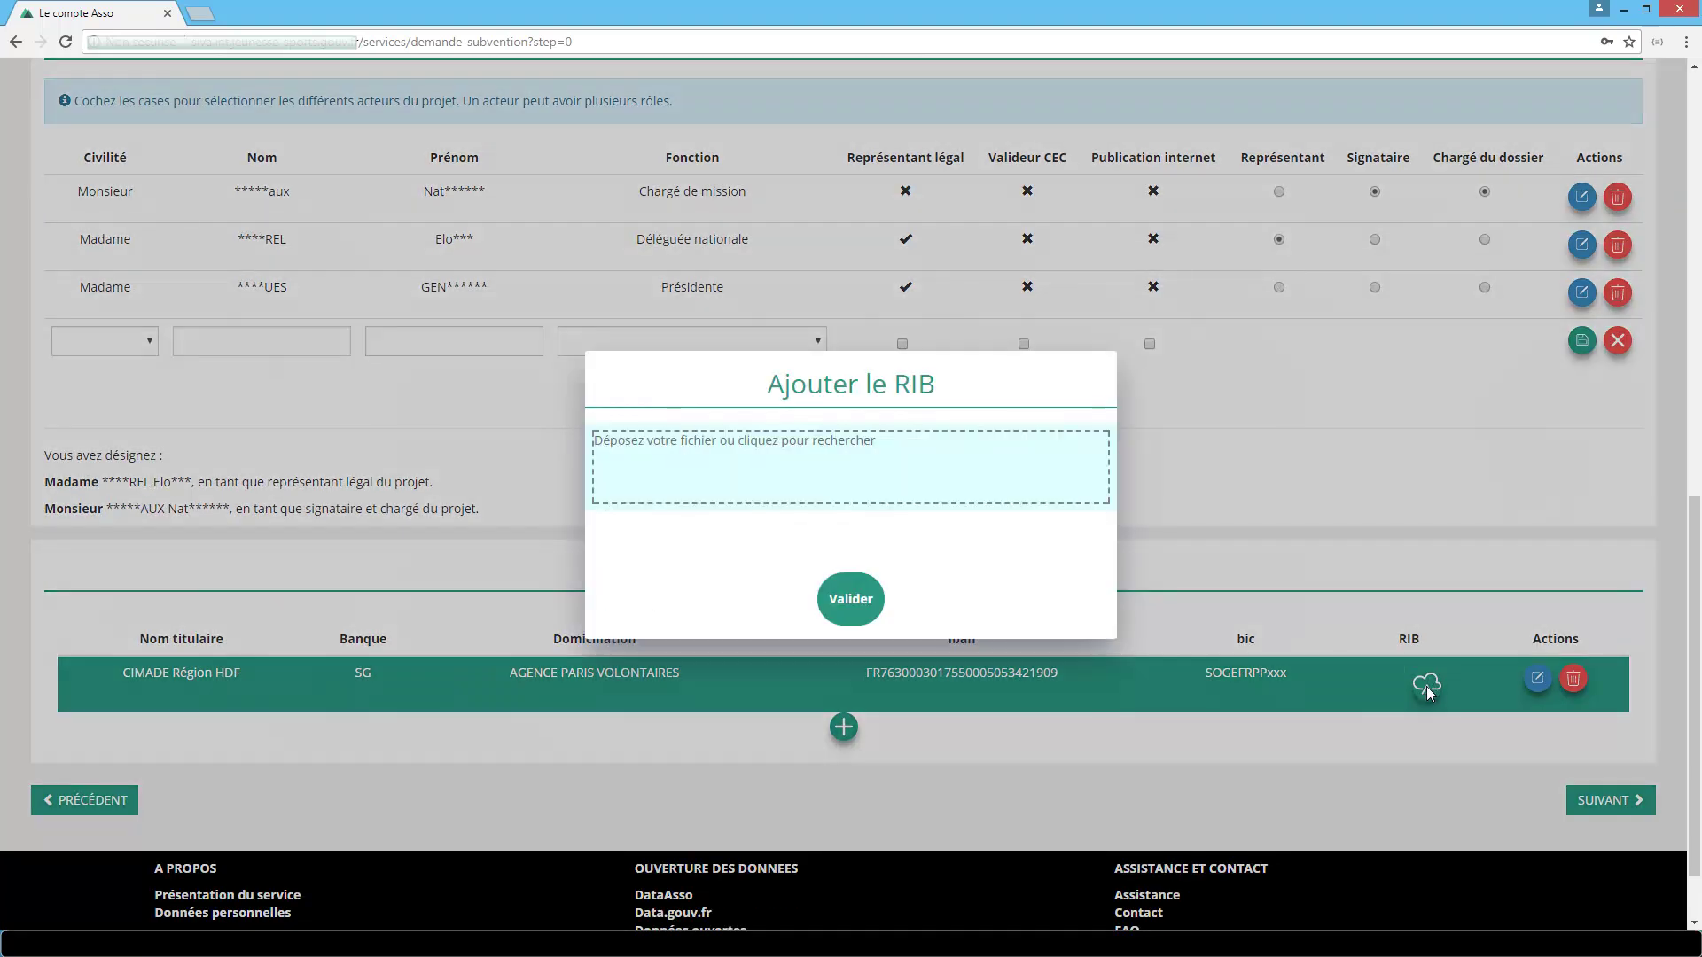
click(864, 465)
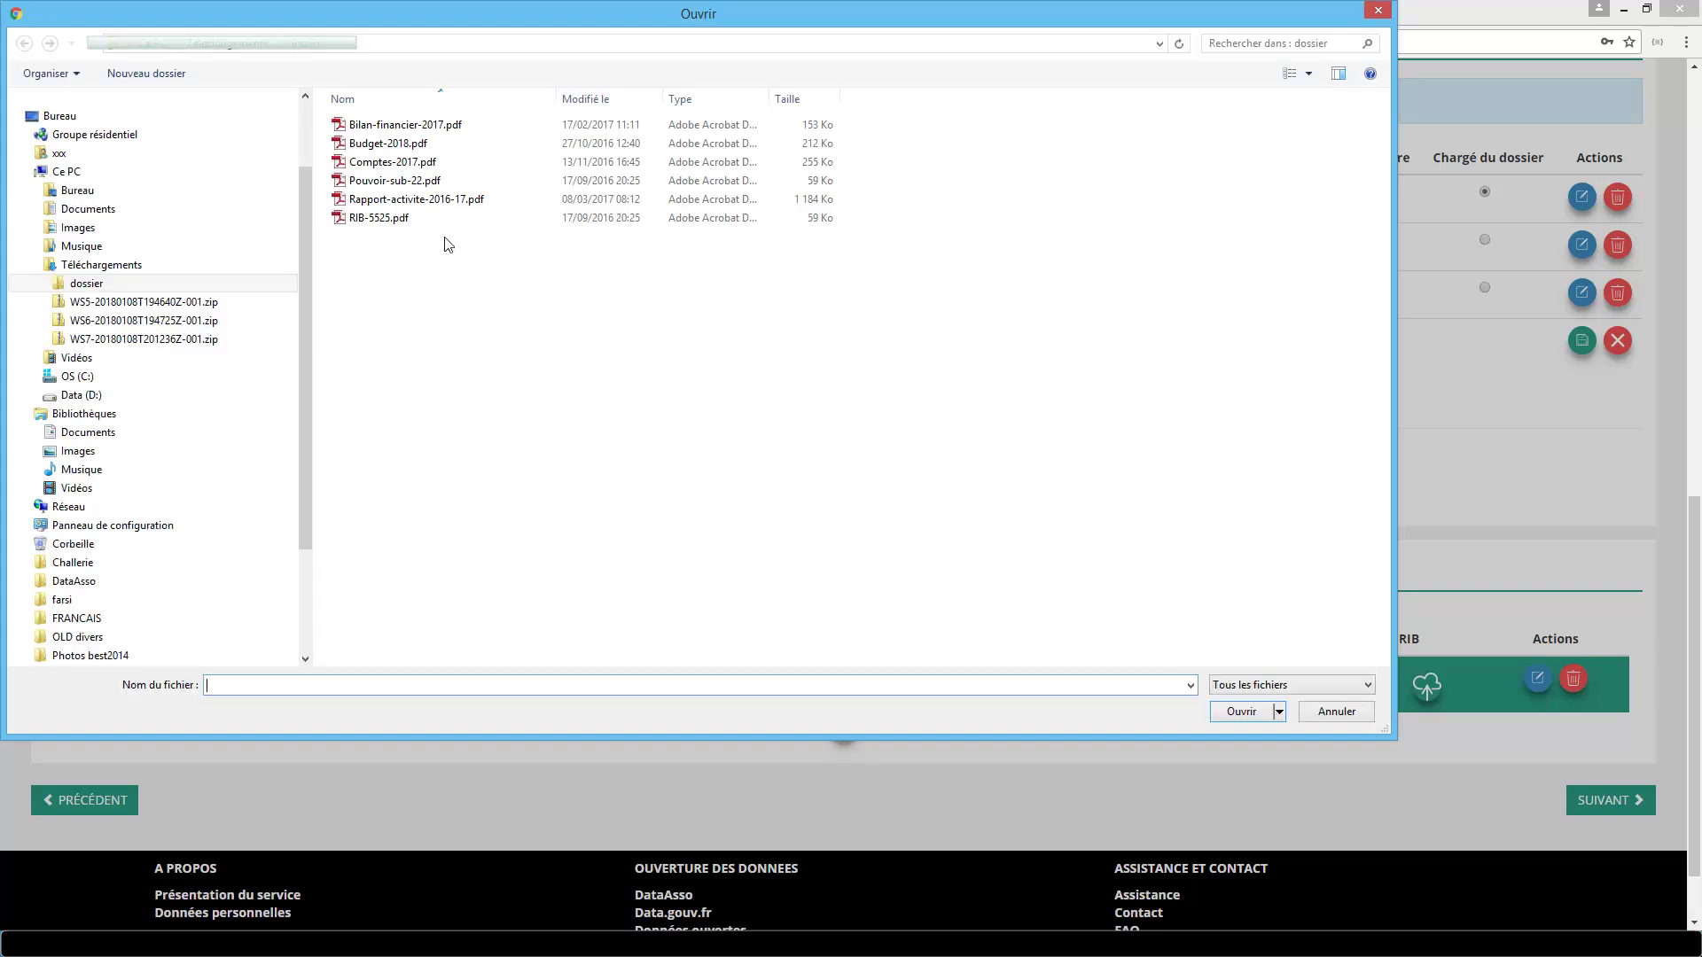
double_click(381, 219)
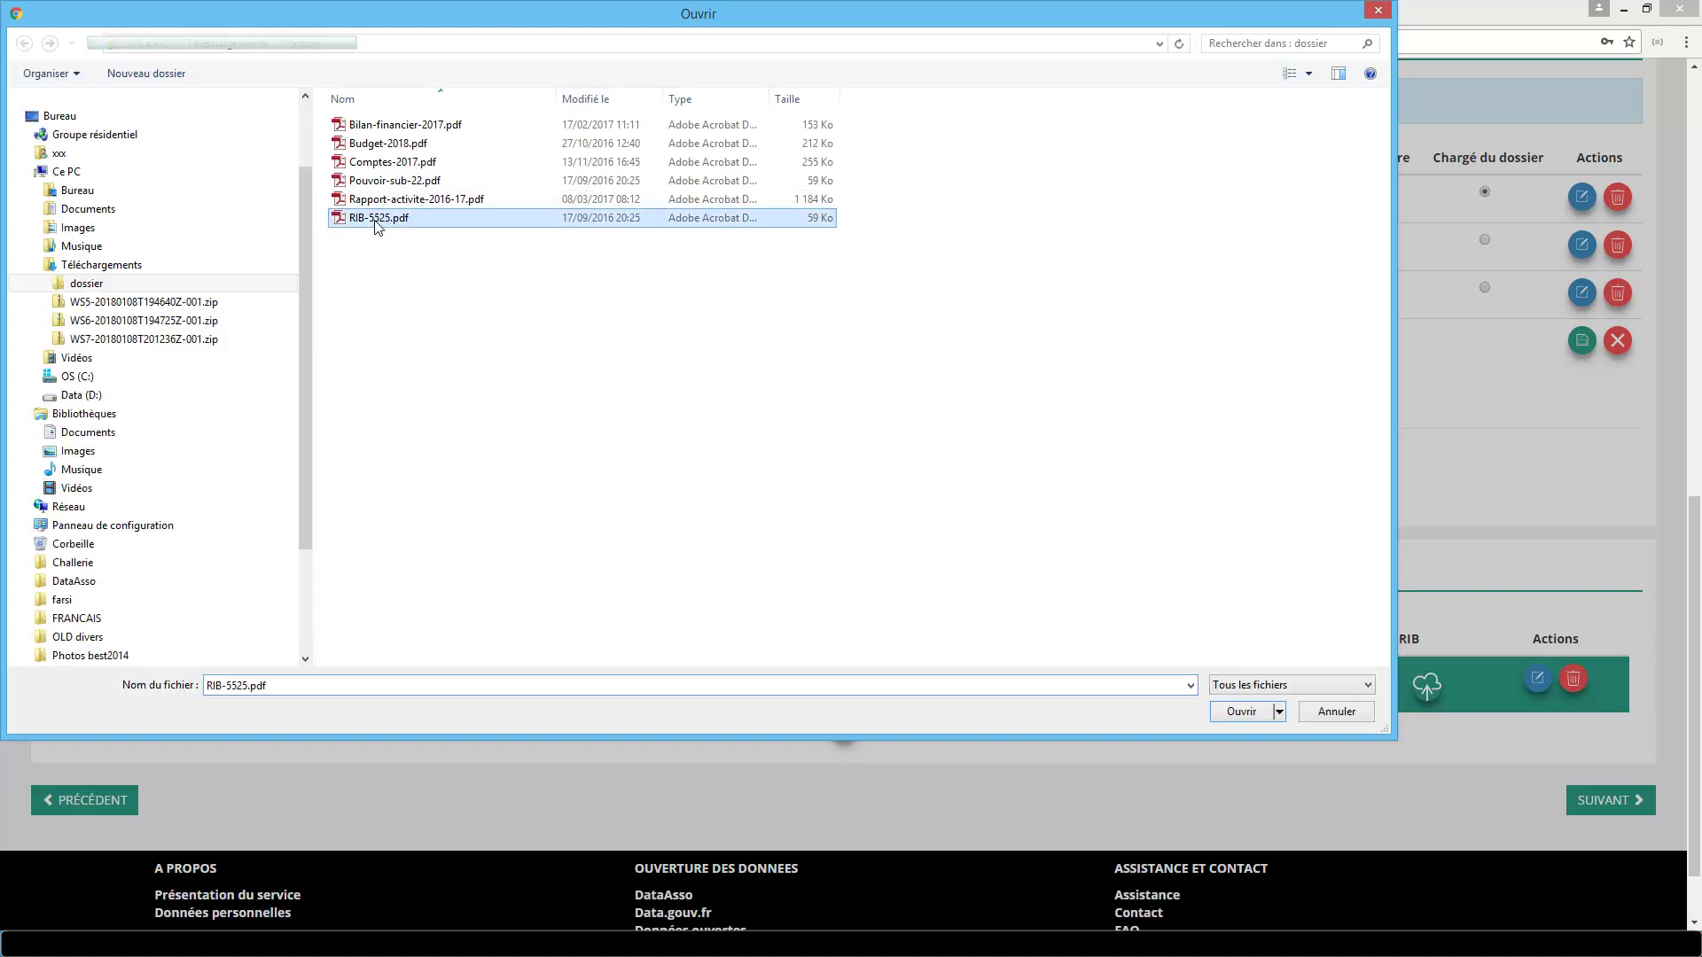
click(848, 601)
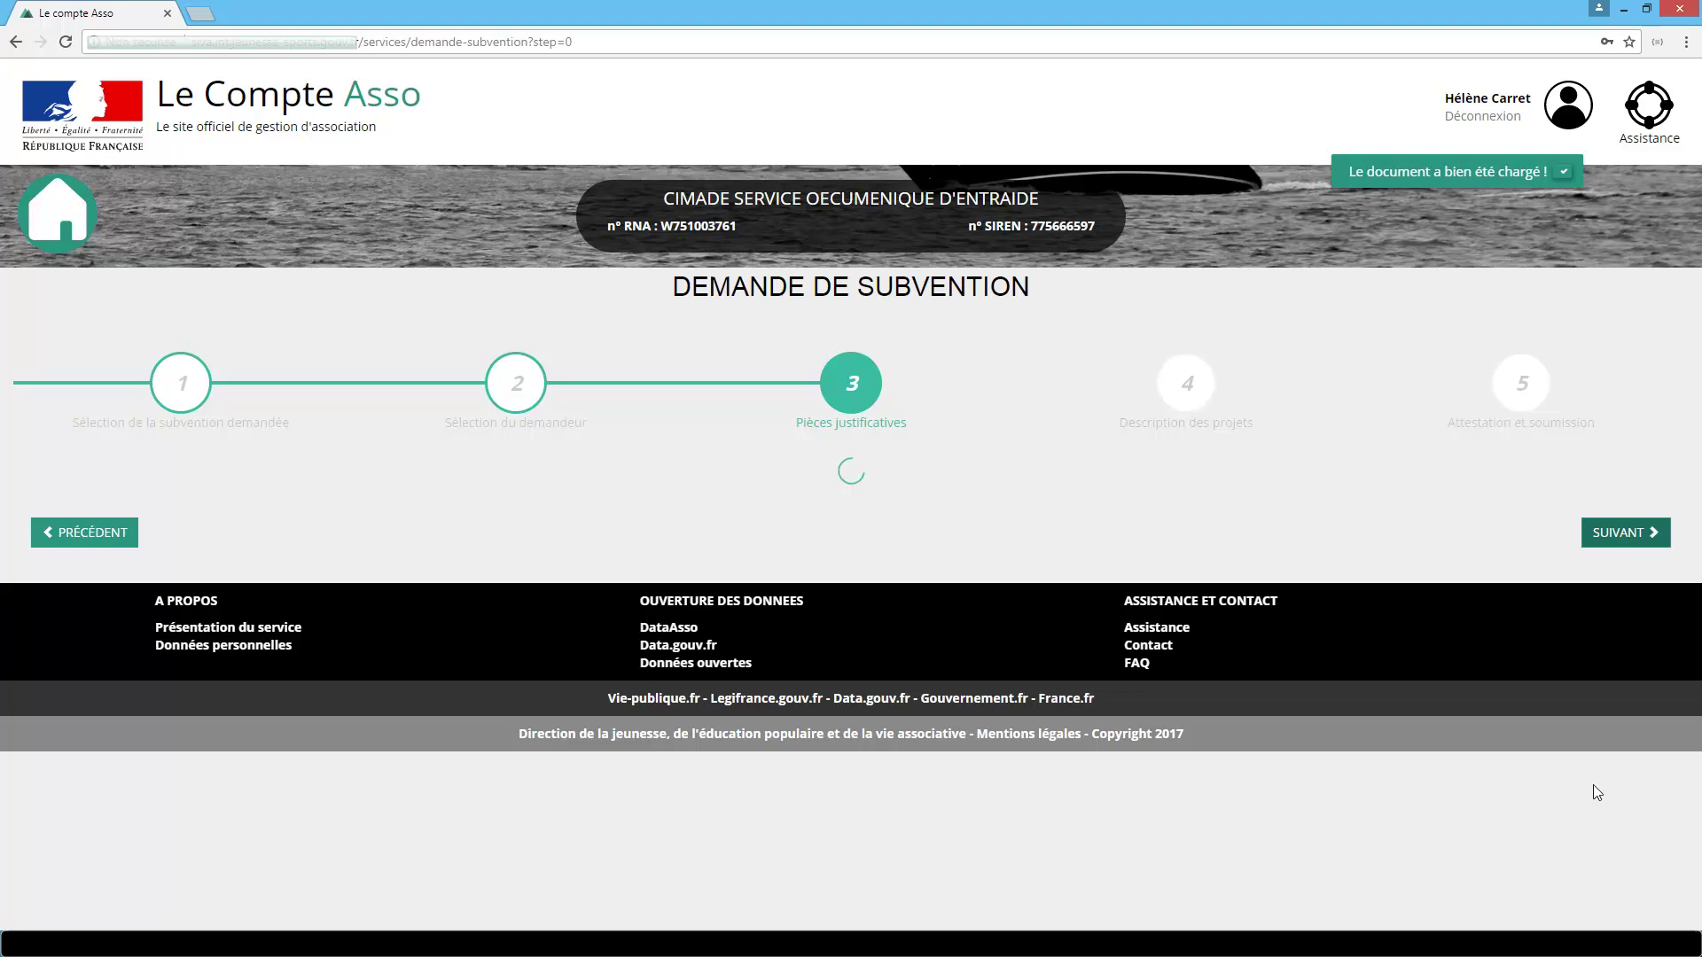
scroll(1560, 635, down, 1)
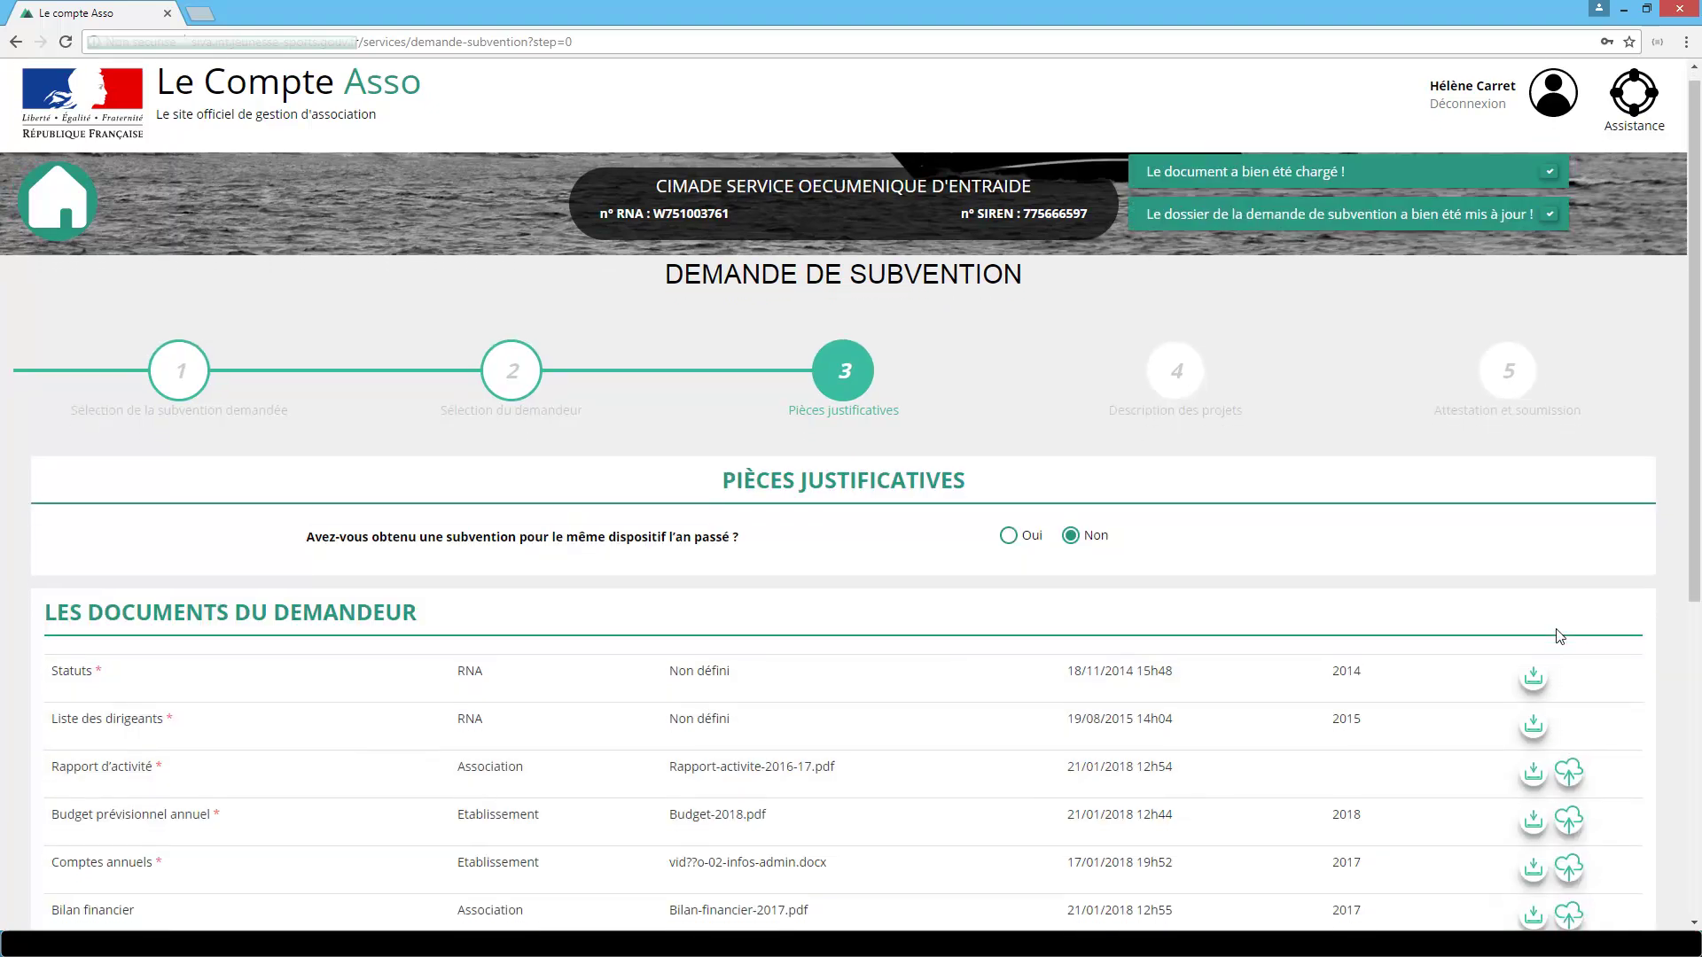
scroll(1560, 636, down, 3)
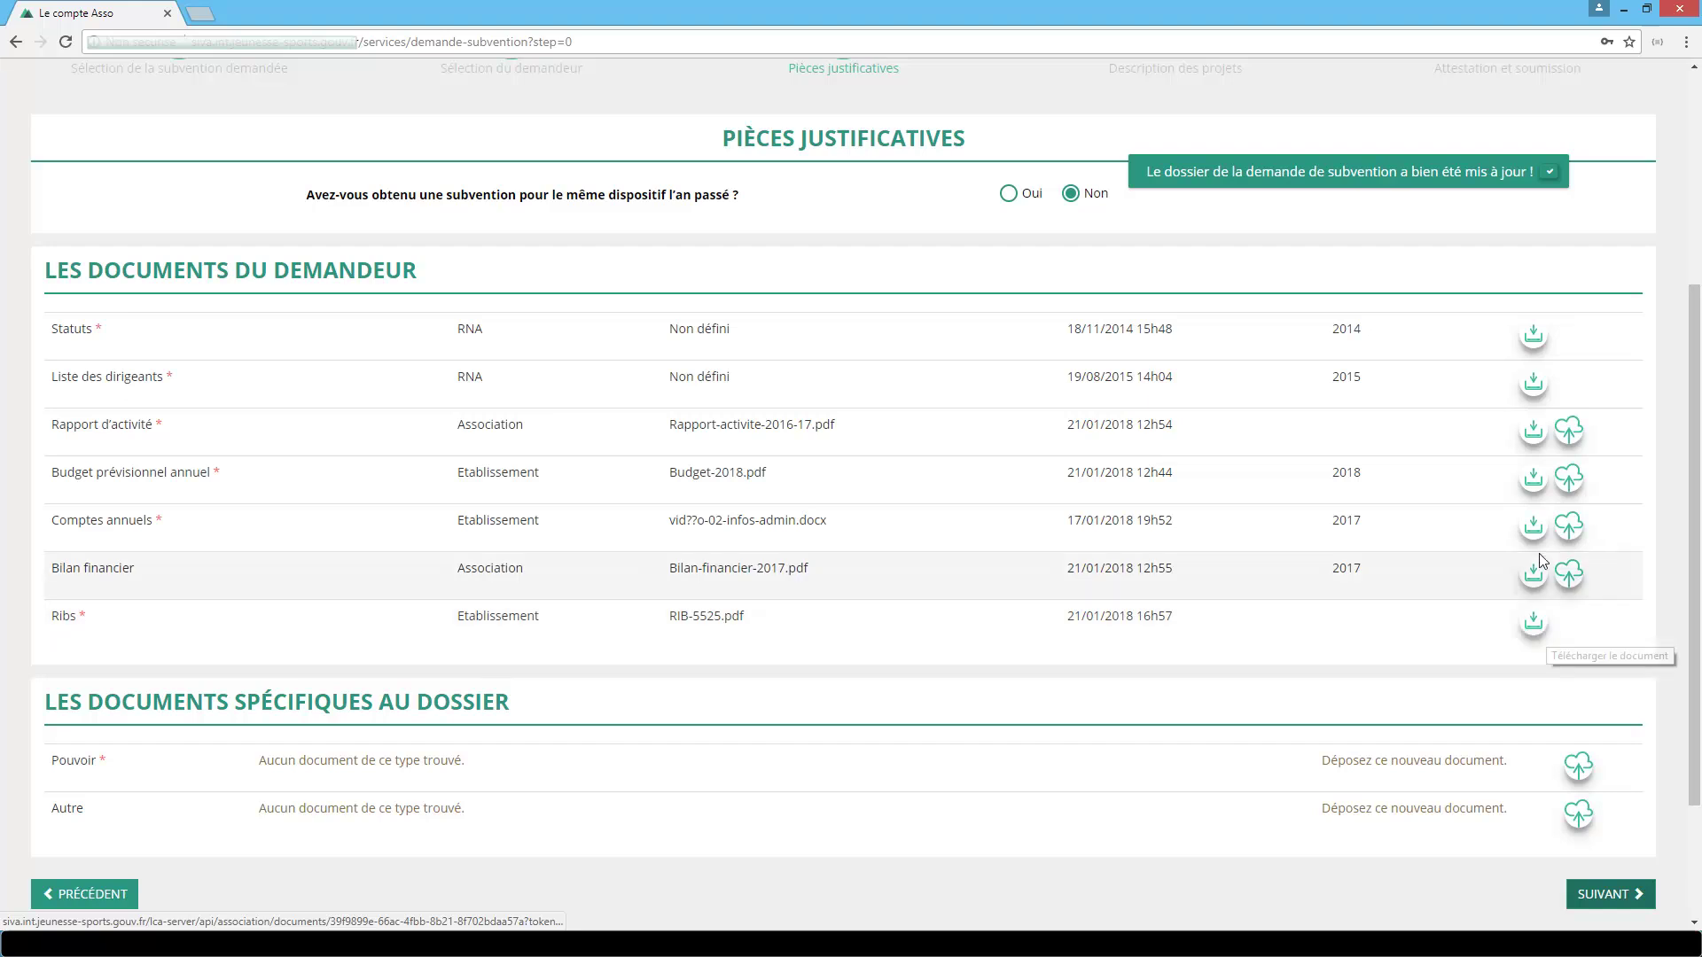
Replace the Comptes annuels document with Comptes-2017.pdf.
click(1567, 525)
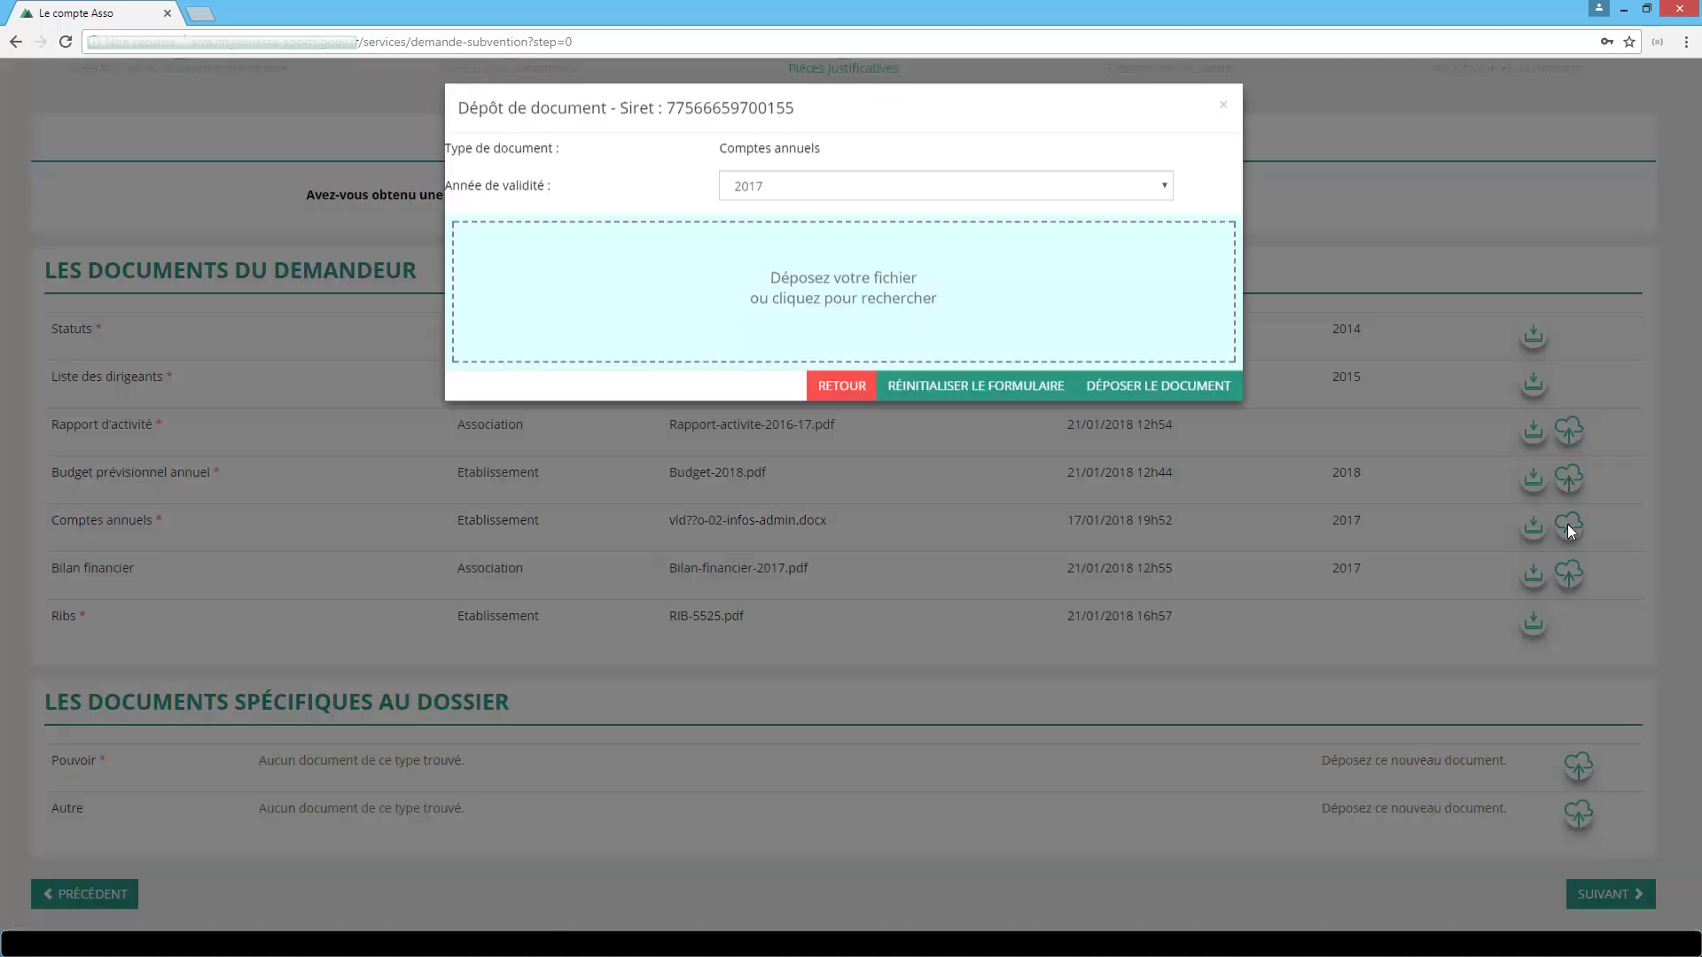
click(935, 275)
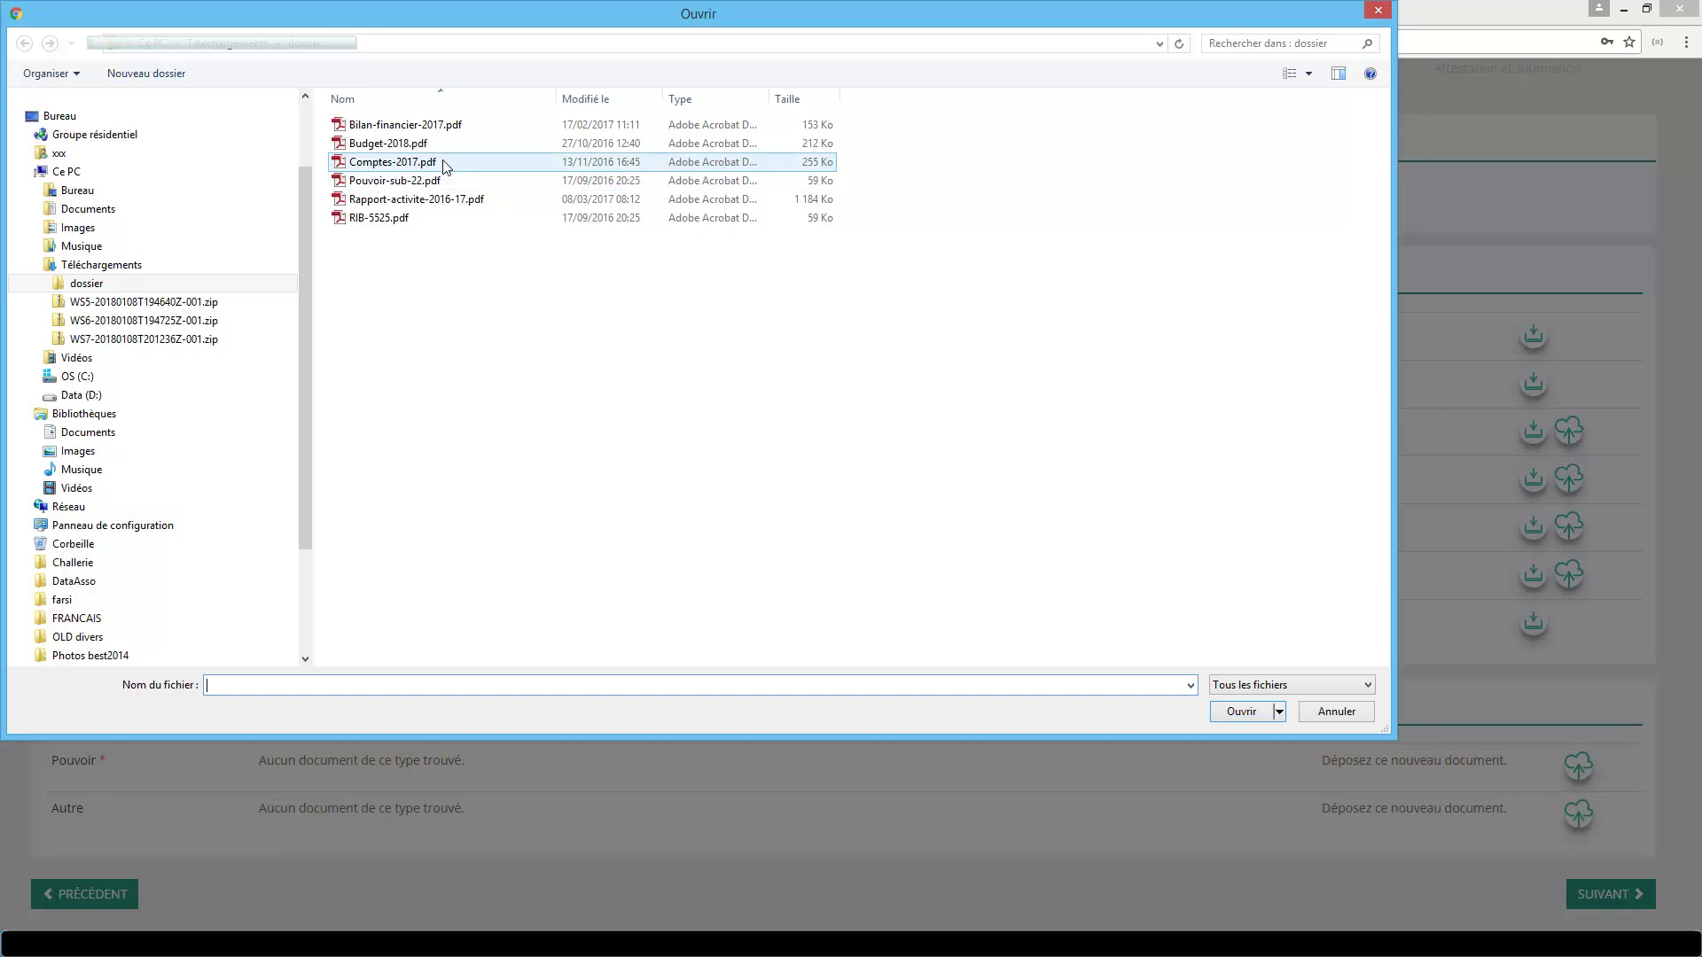
double_click(443, 163)
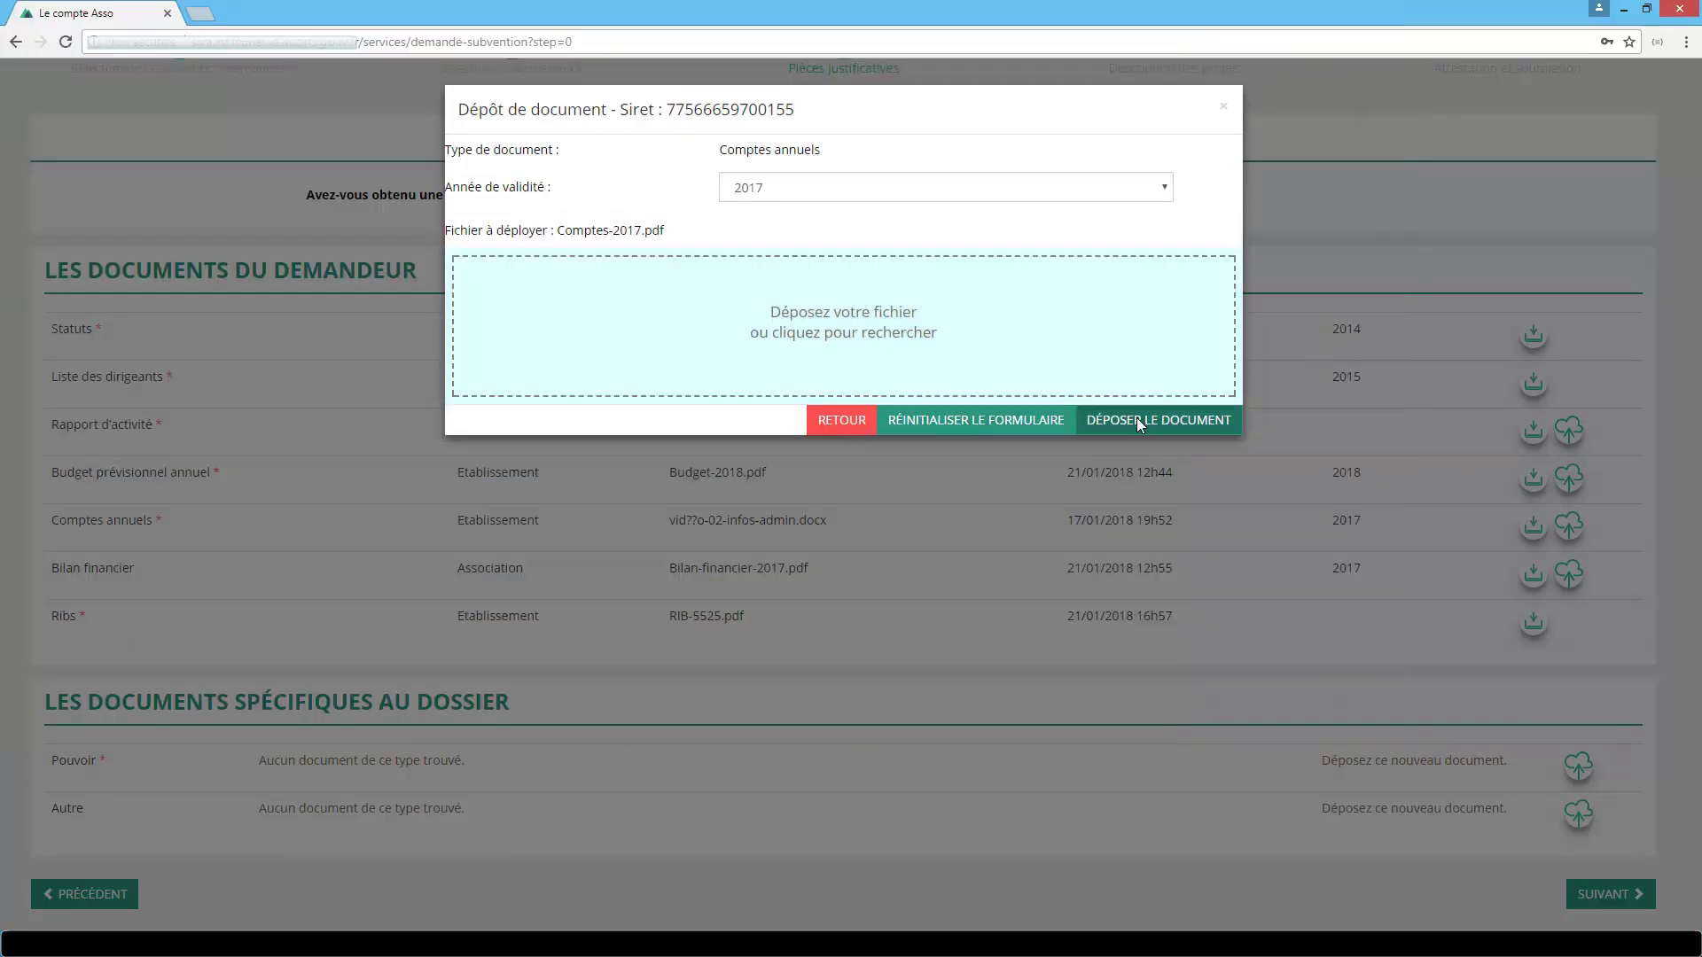
click(1139, 422)
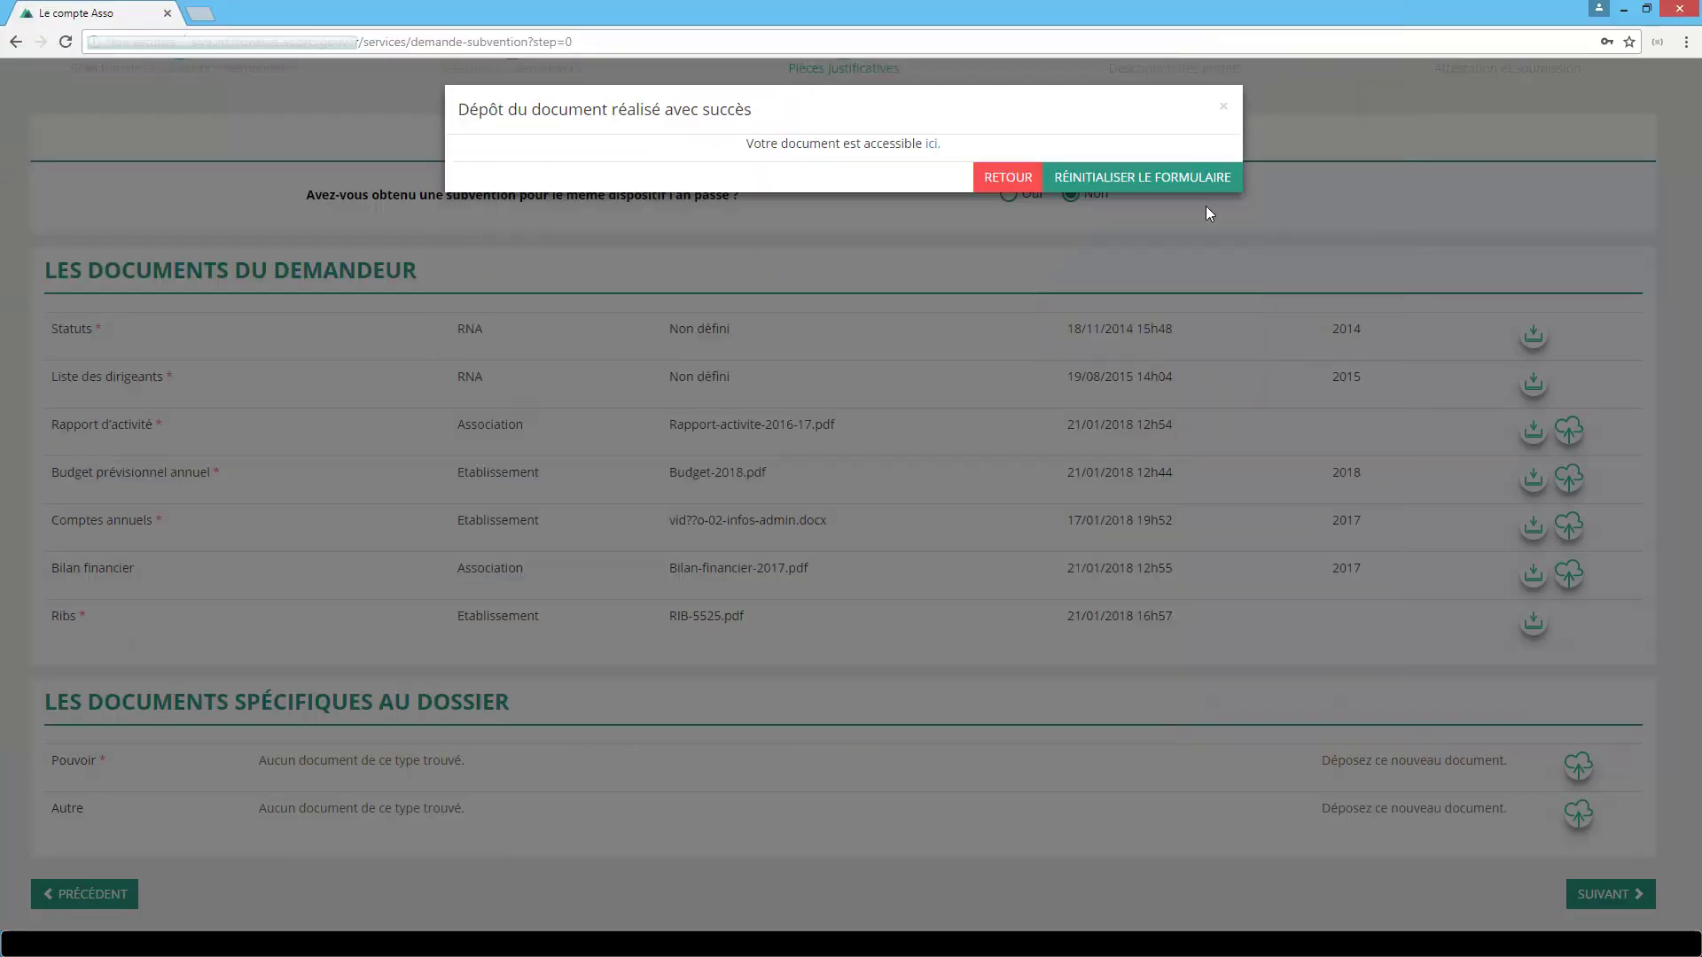
click(1225, 107)
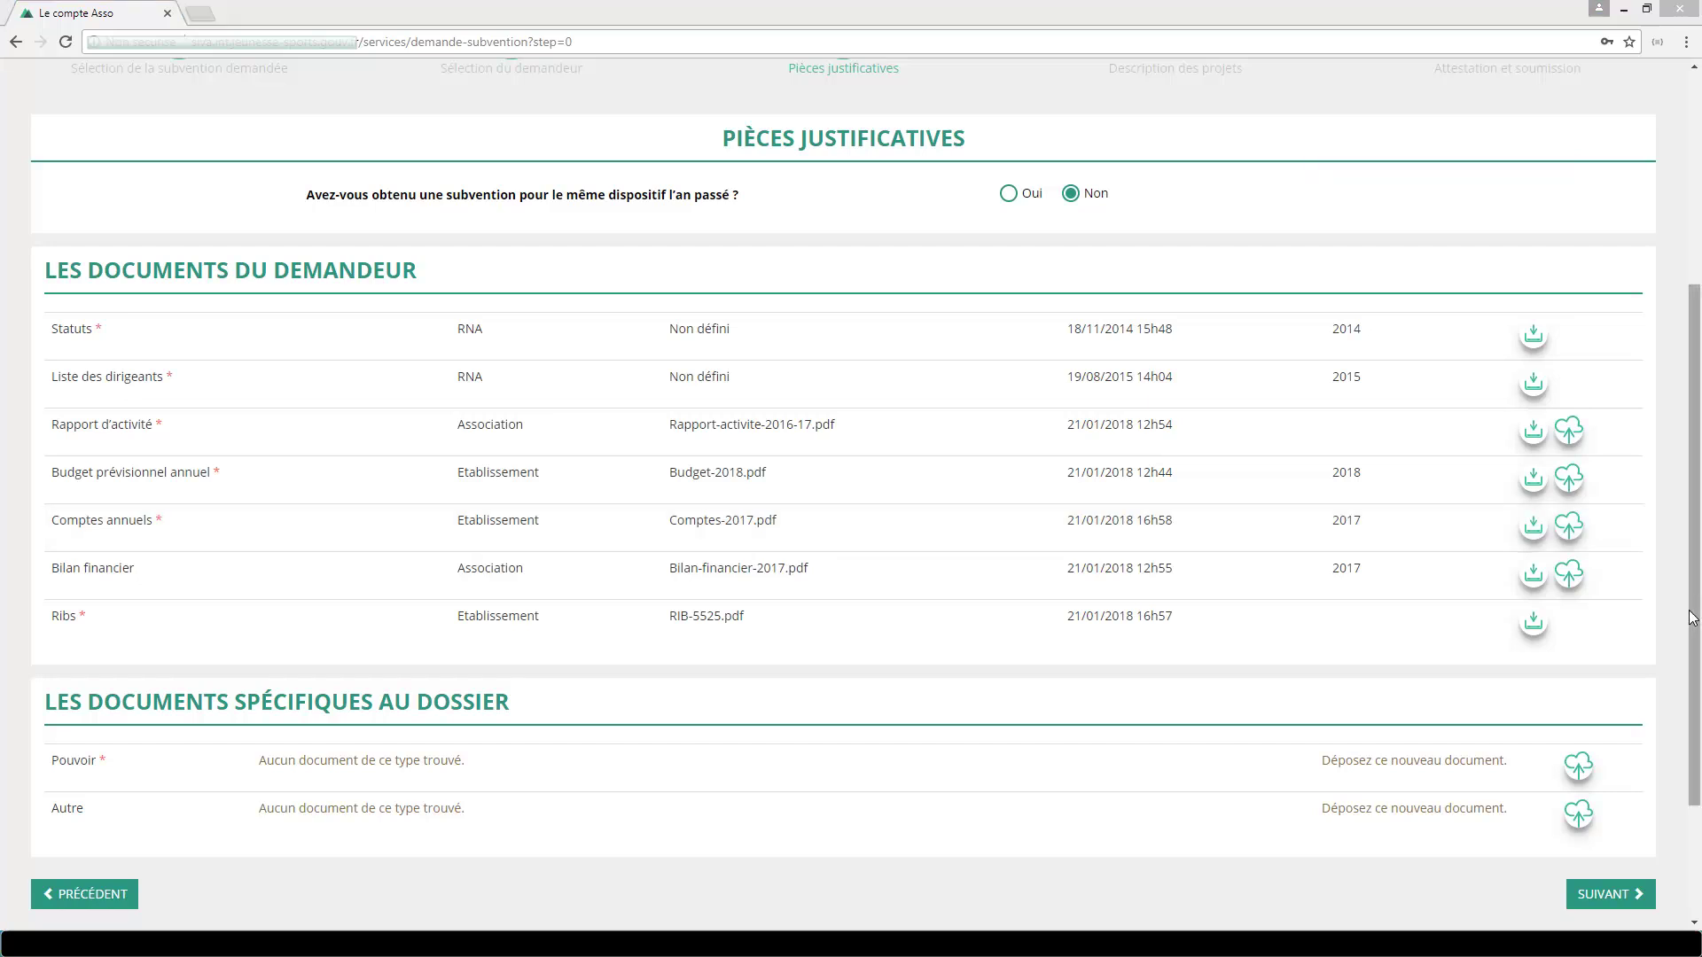
Upload Pouvoir-sub-22.pdf as the required Pouvoir document.
click(1579, 771)
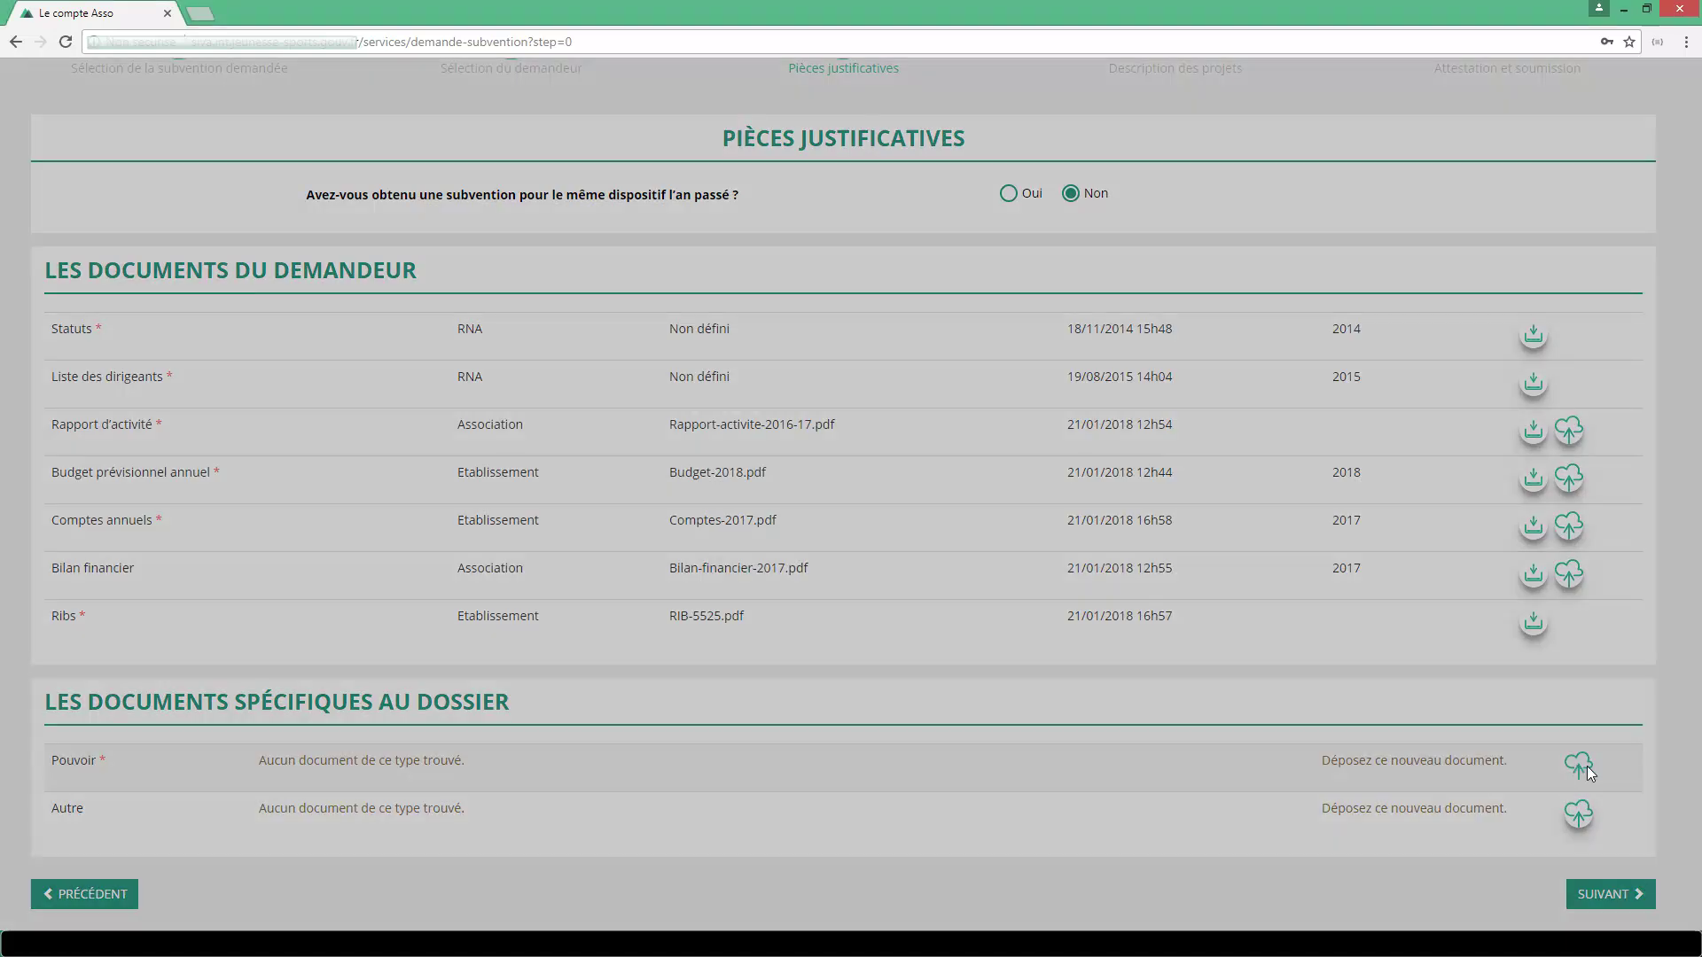
click(927, 237)
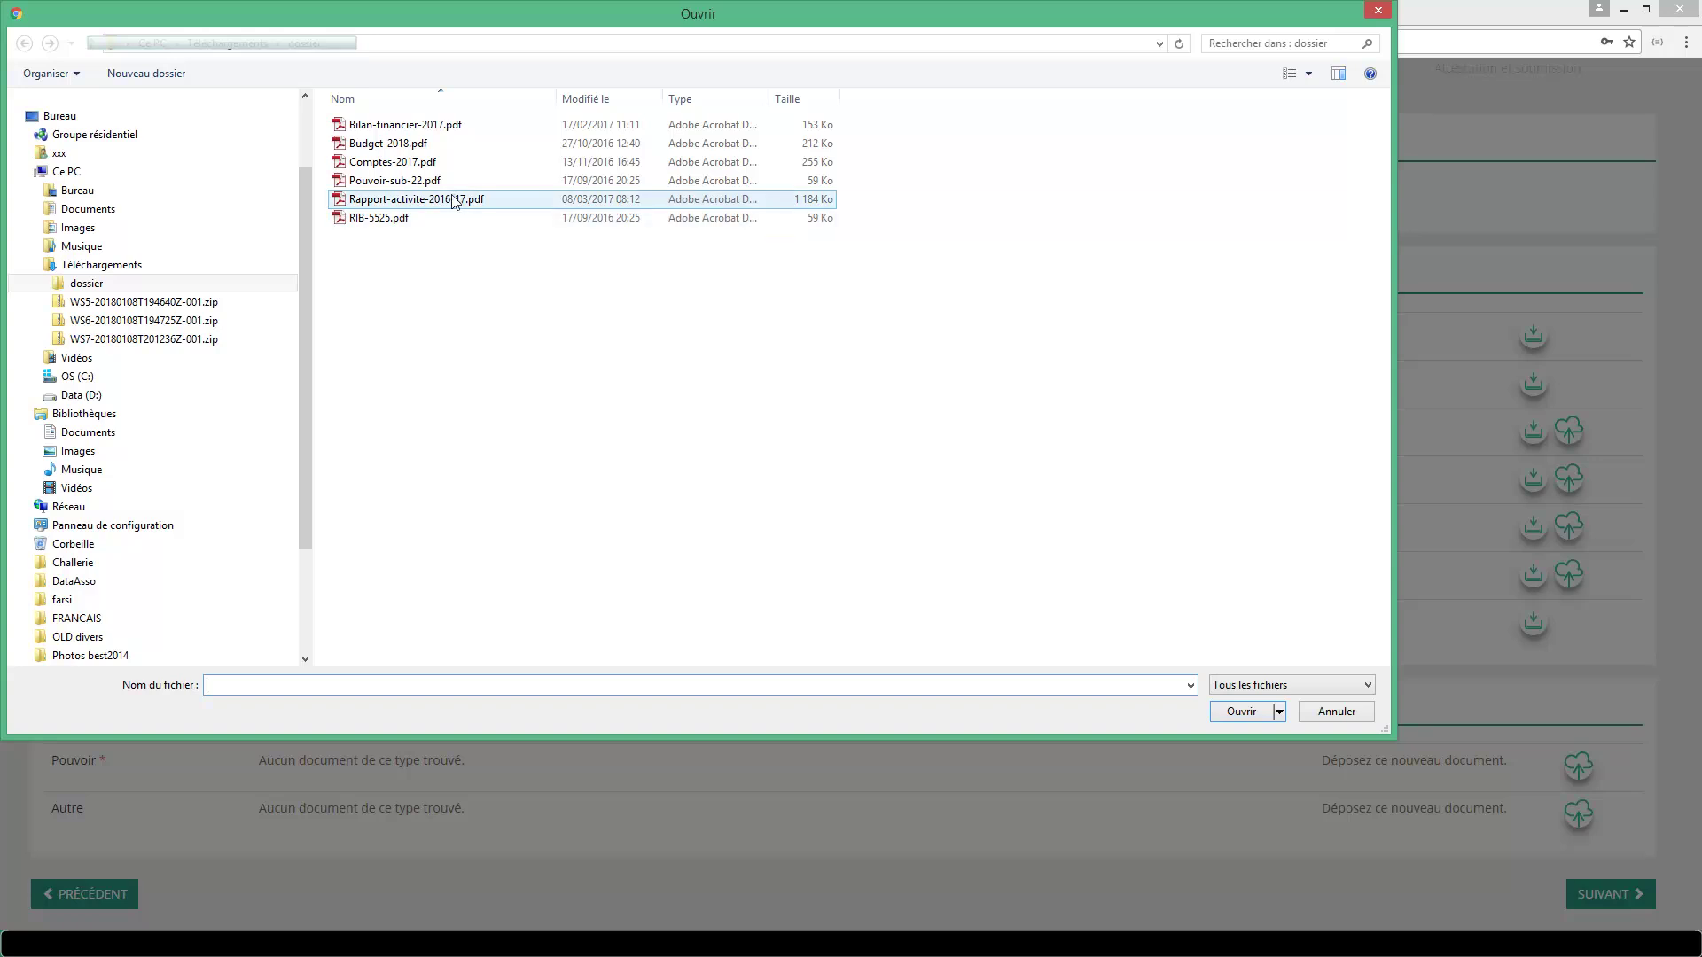
double_click(400, 181)
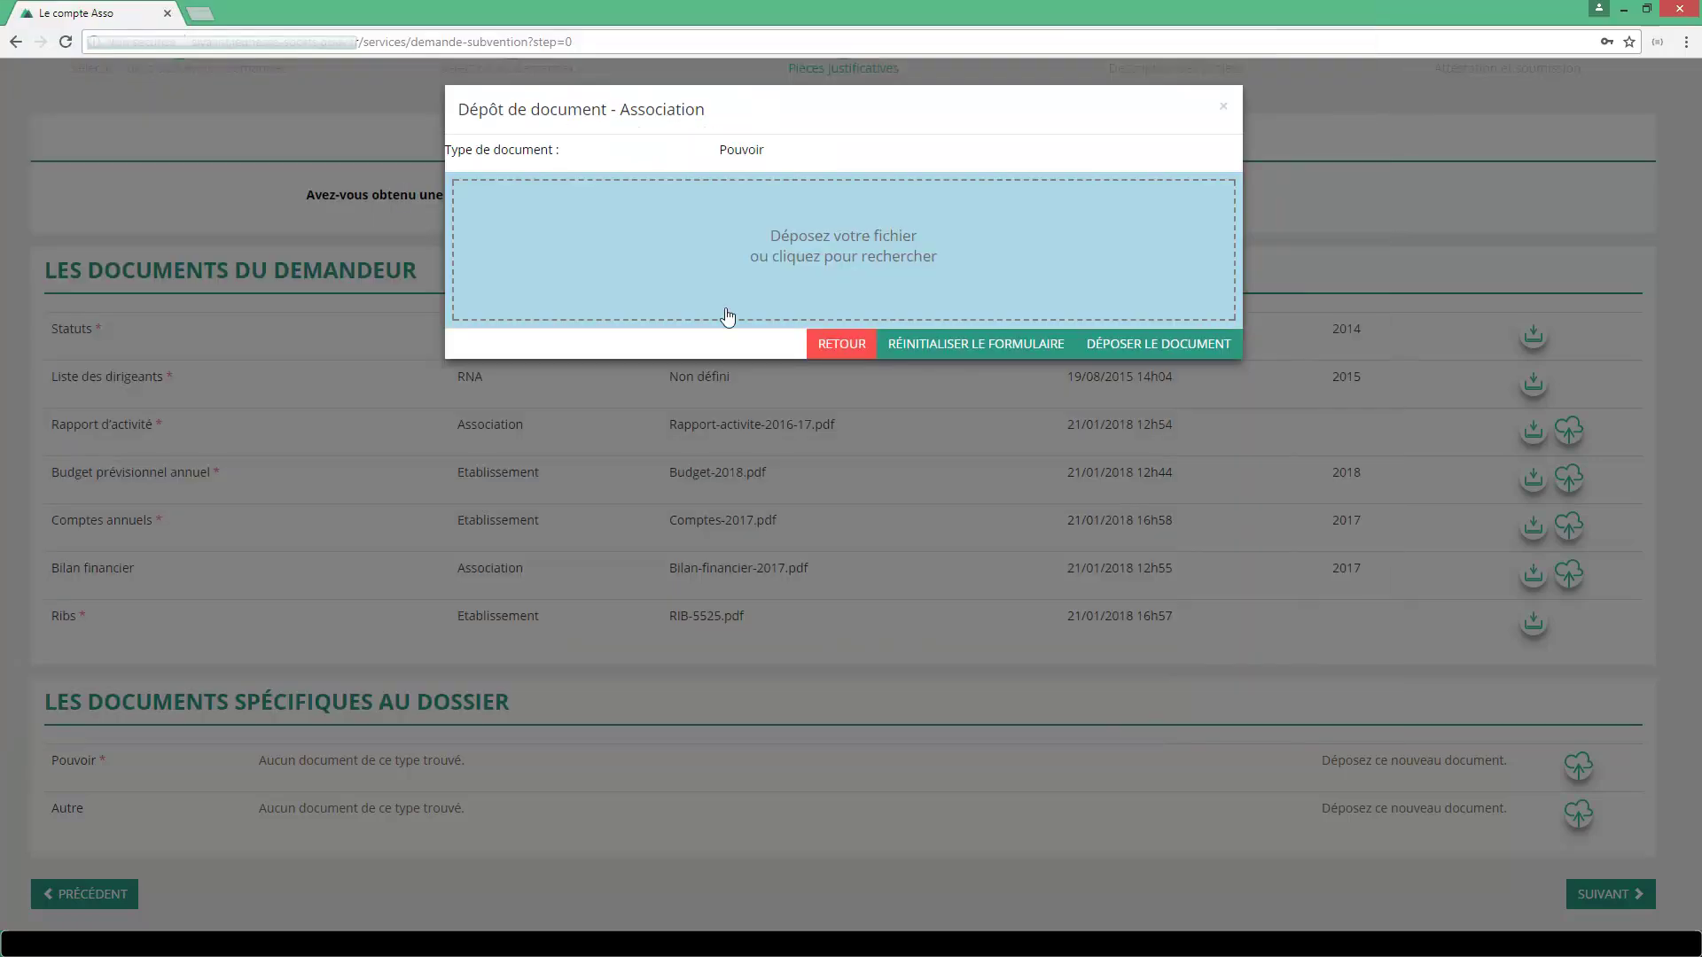
click(1130, 377)
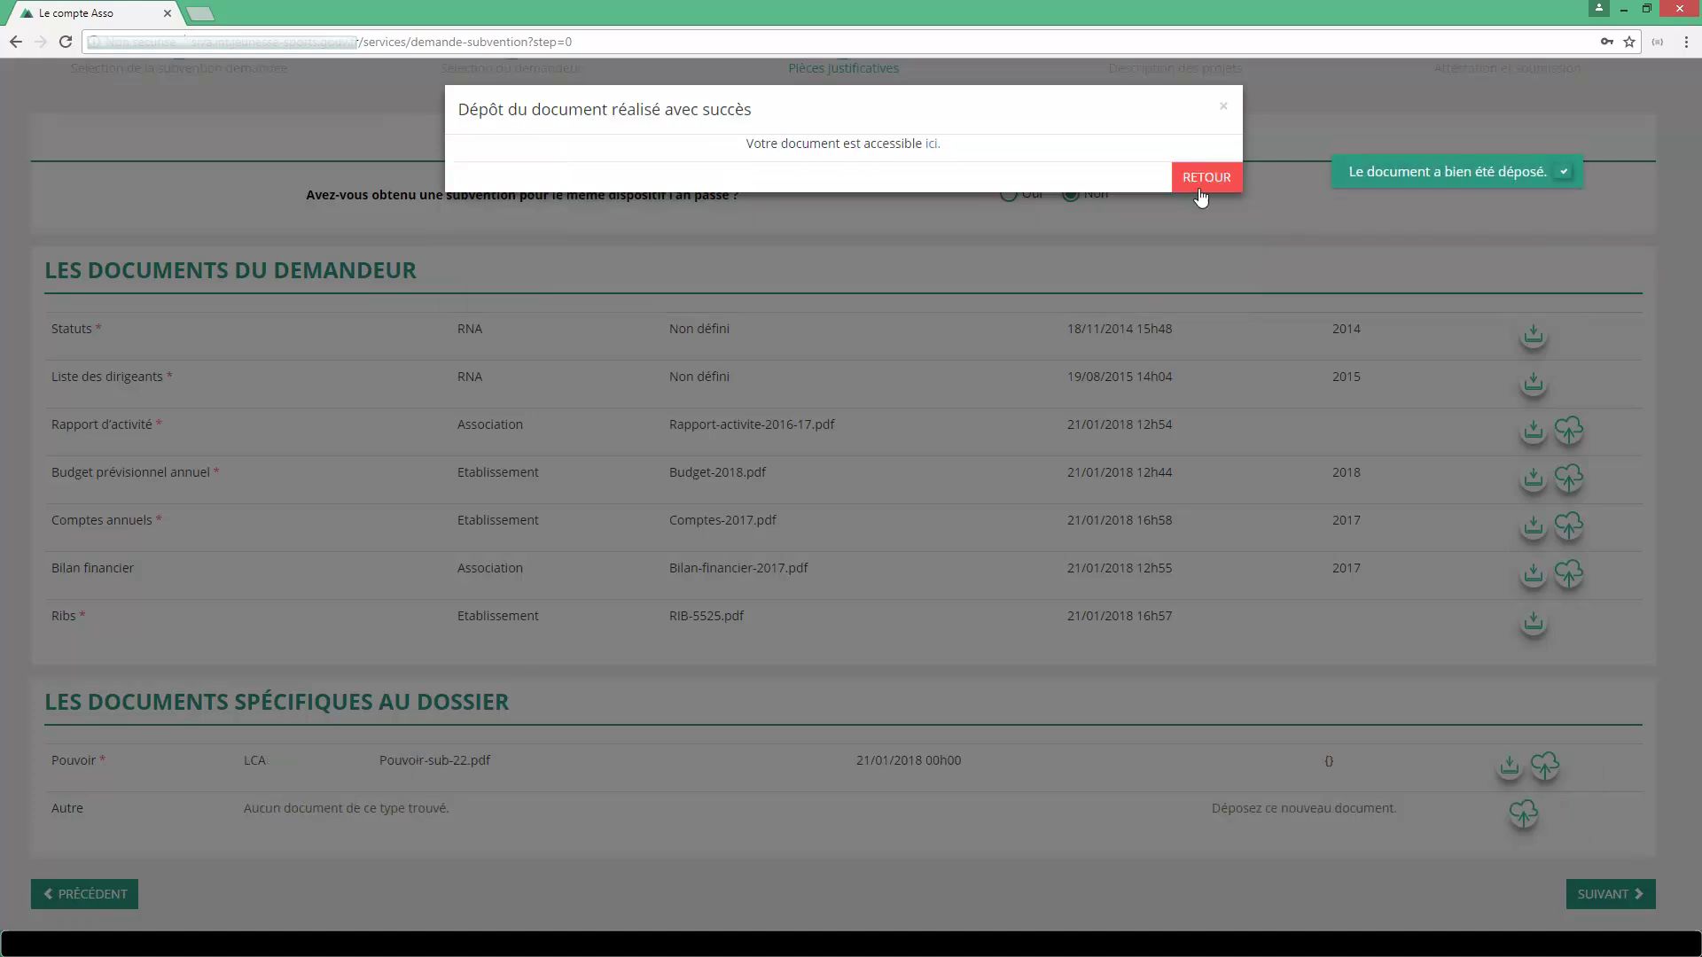
click(1228, 107)
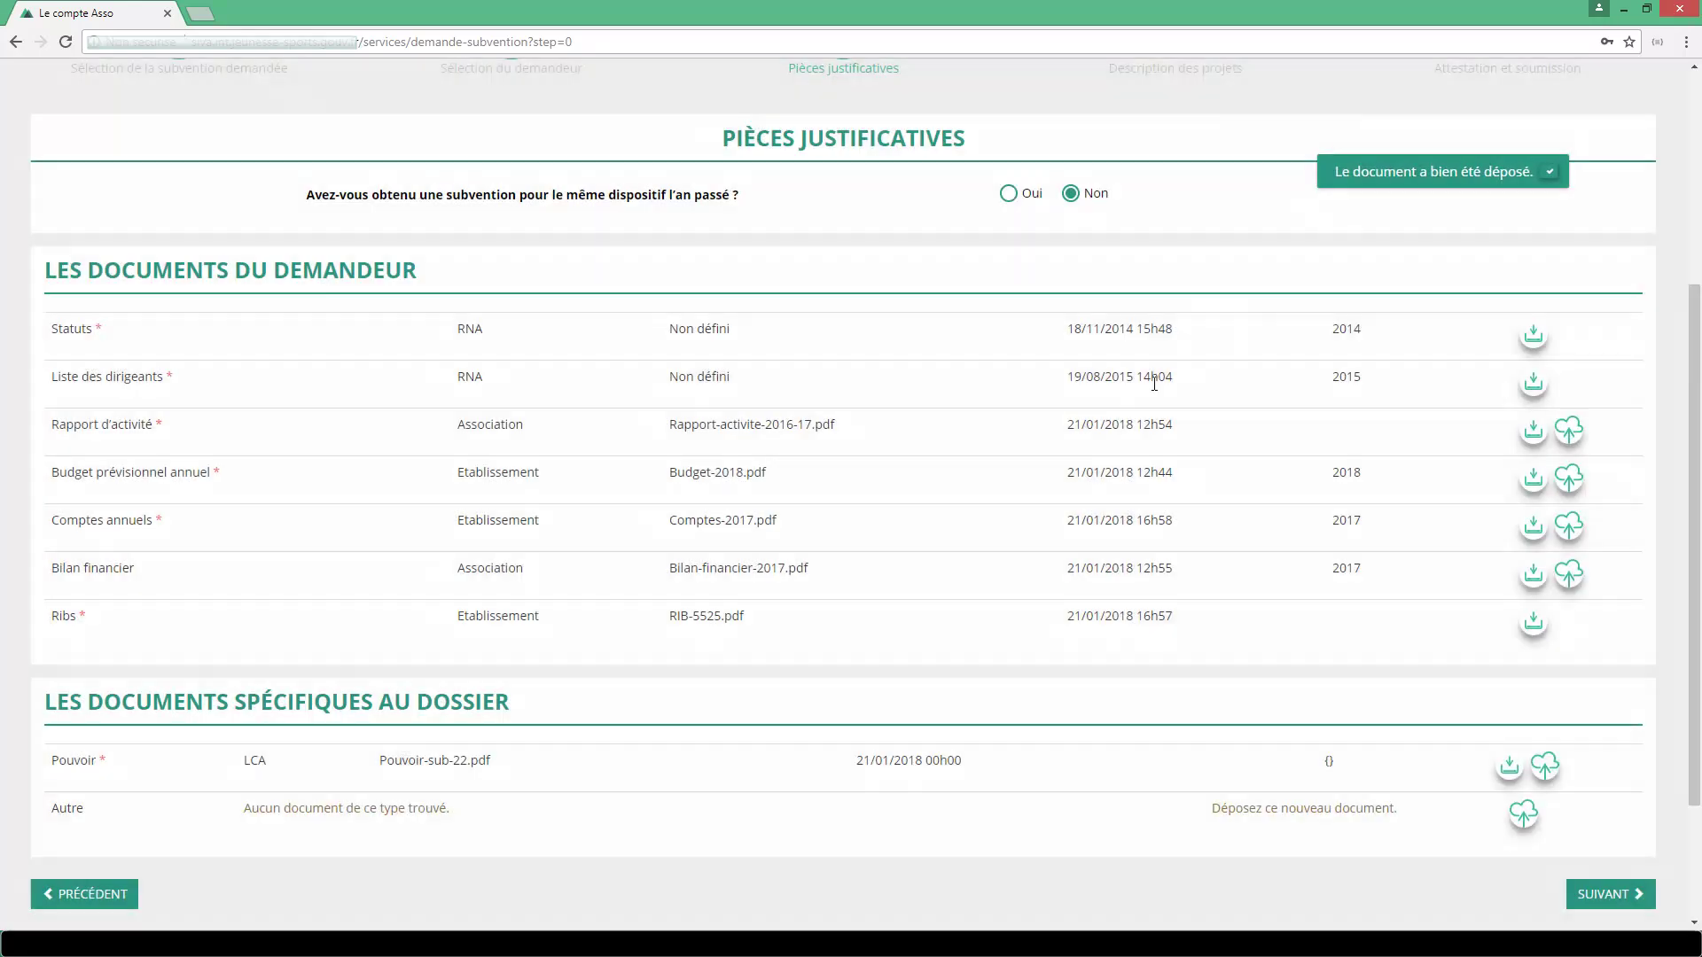
Answer Oui to last year's grant and make the request multi-year, ending in 2020.
click(1009, 194)
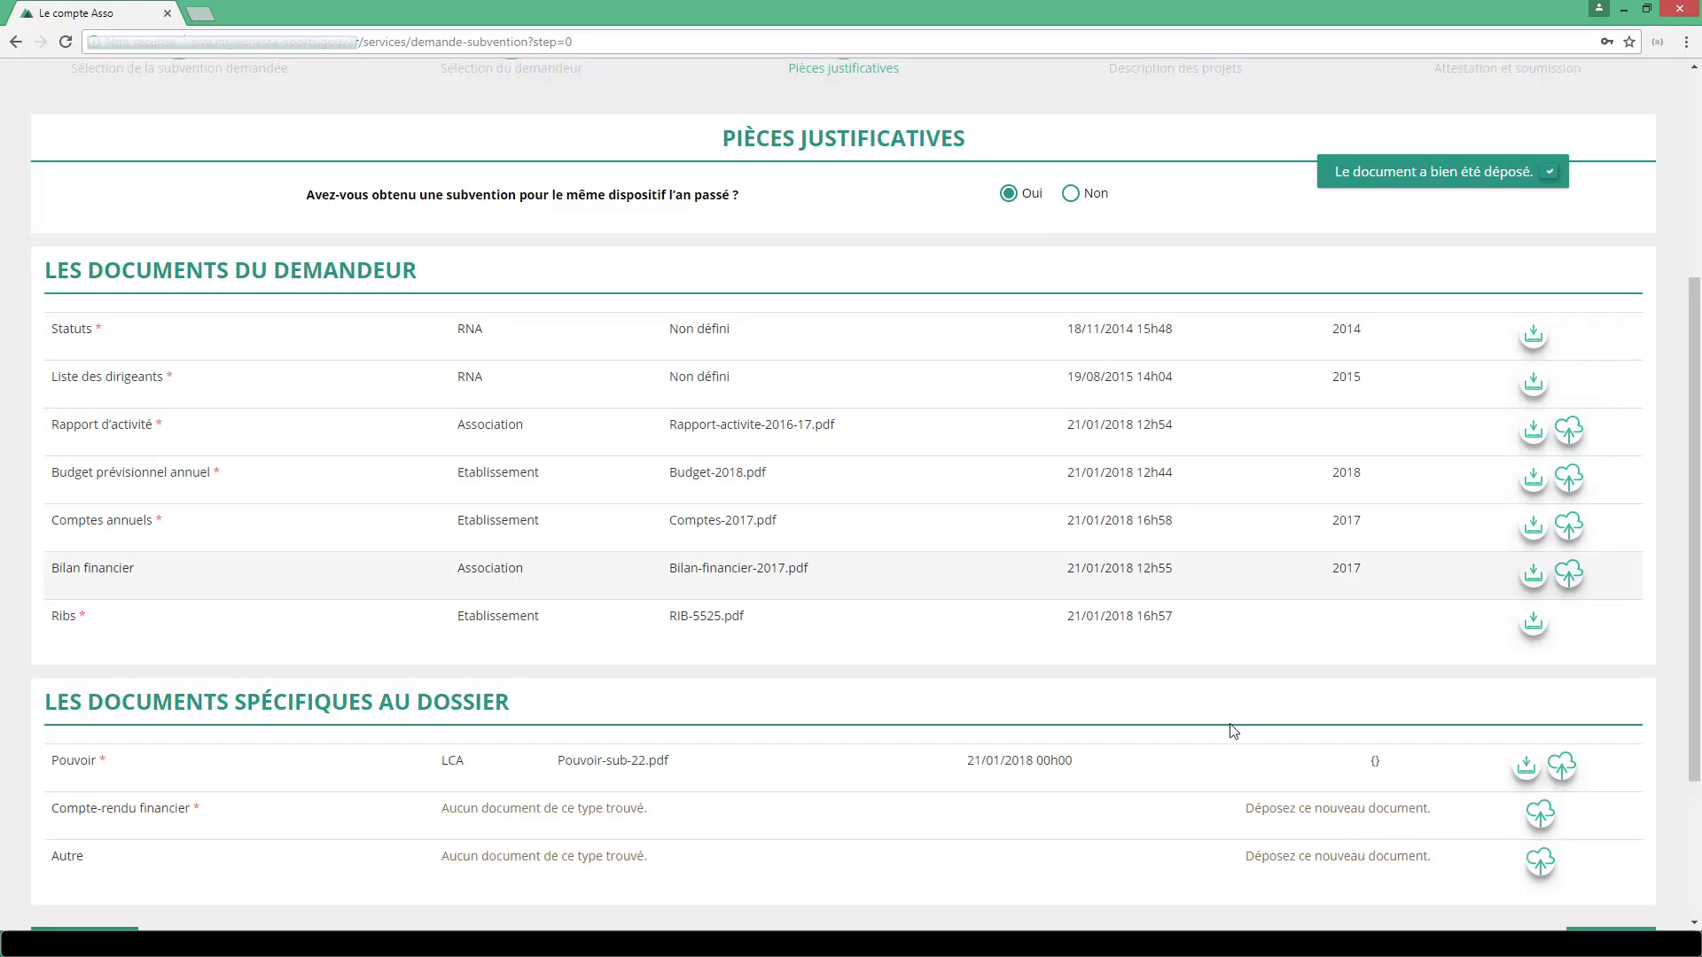
scroll(1564, 853, down, 3)
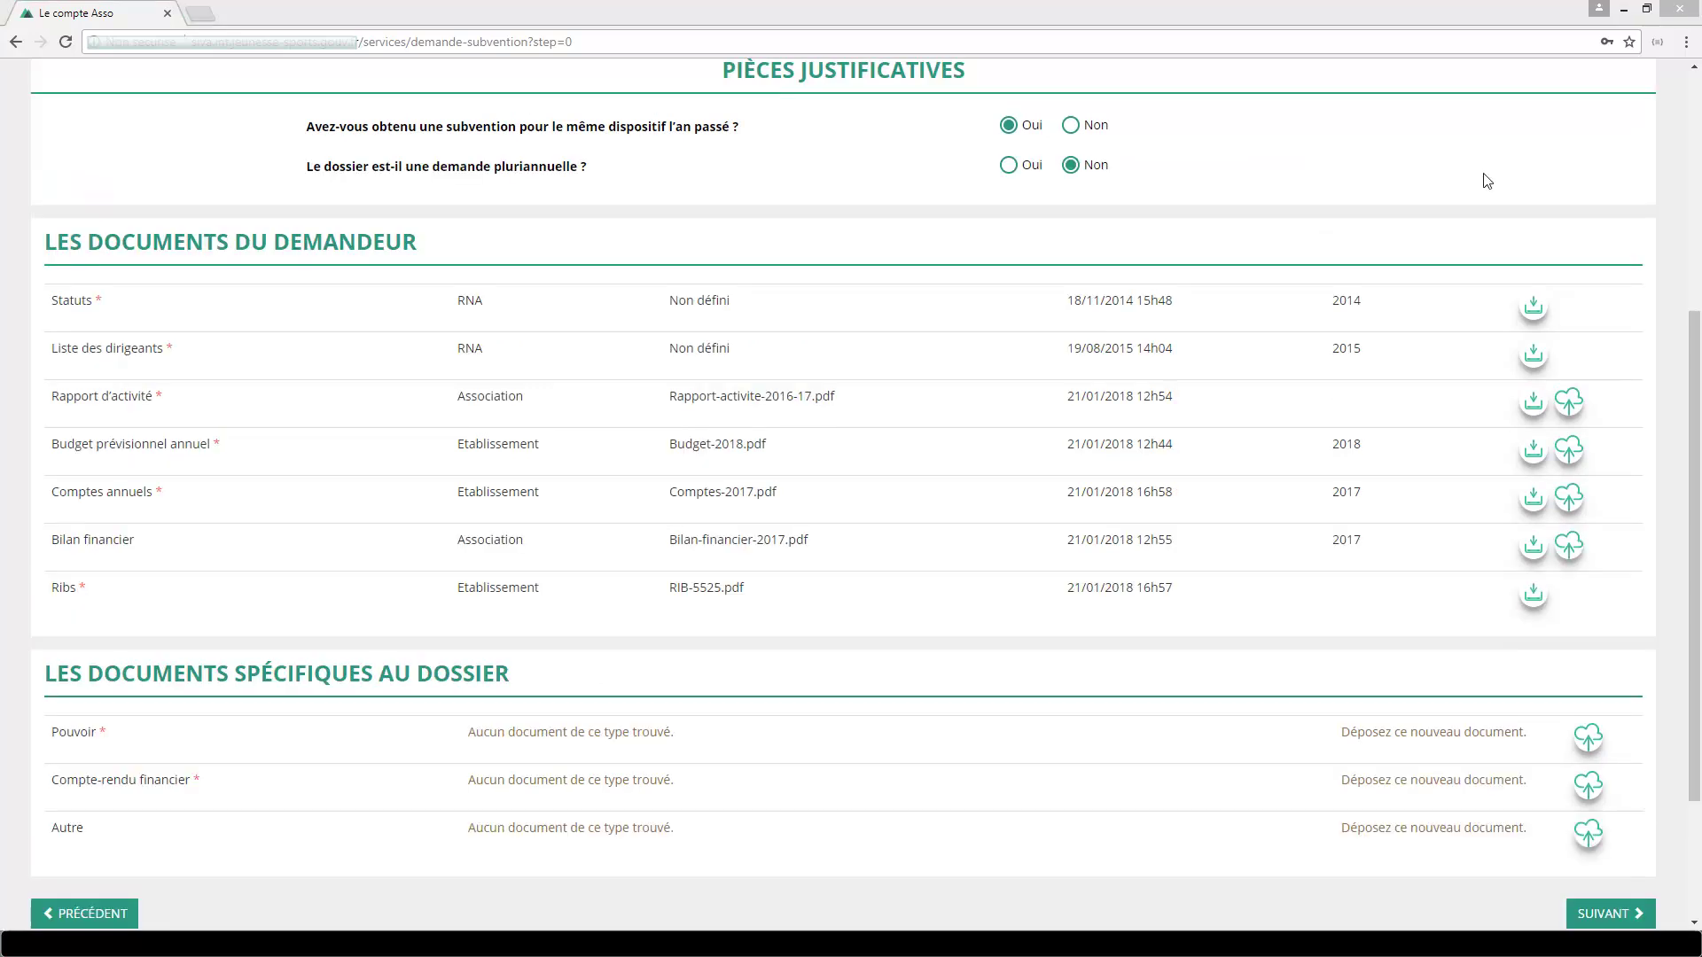
click(1011, 167)
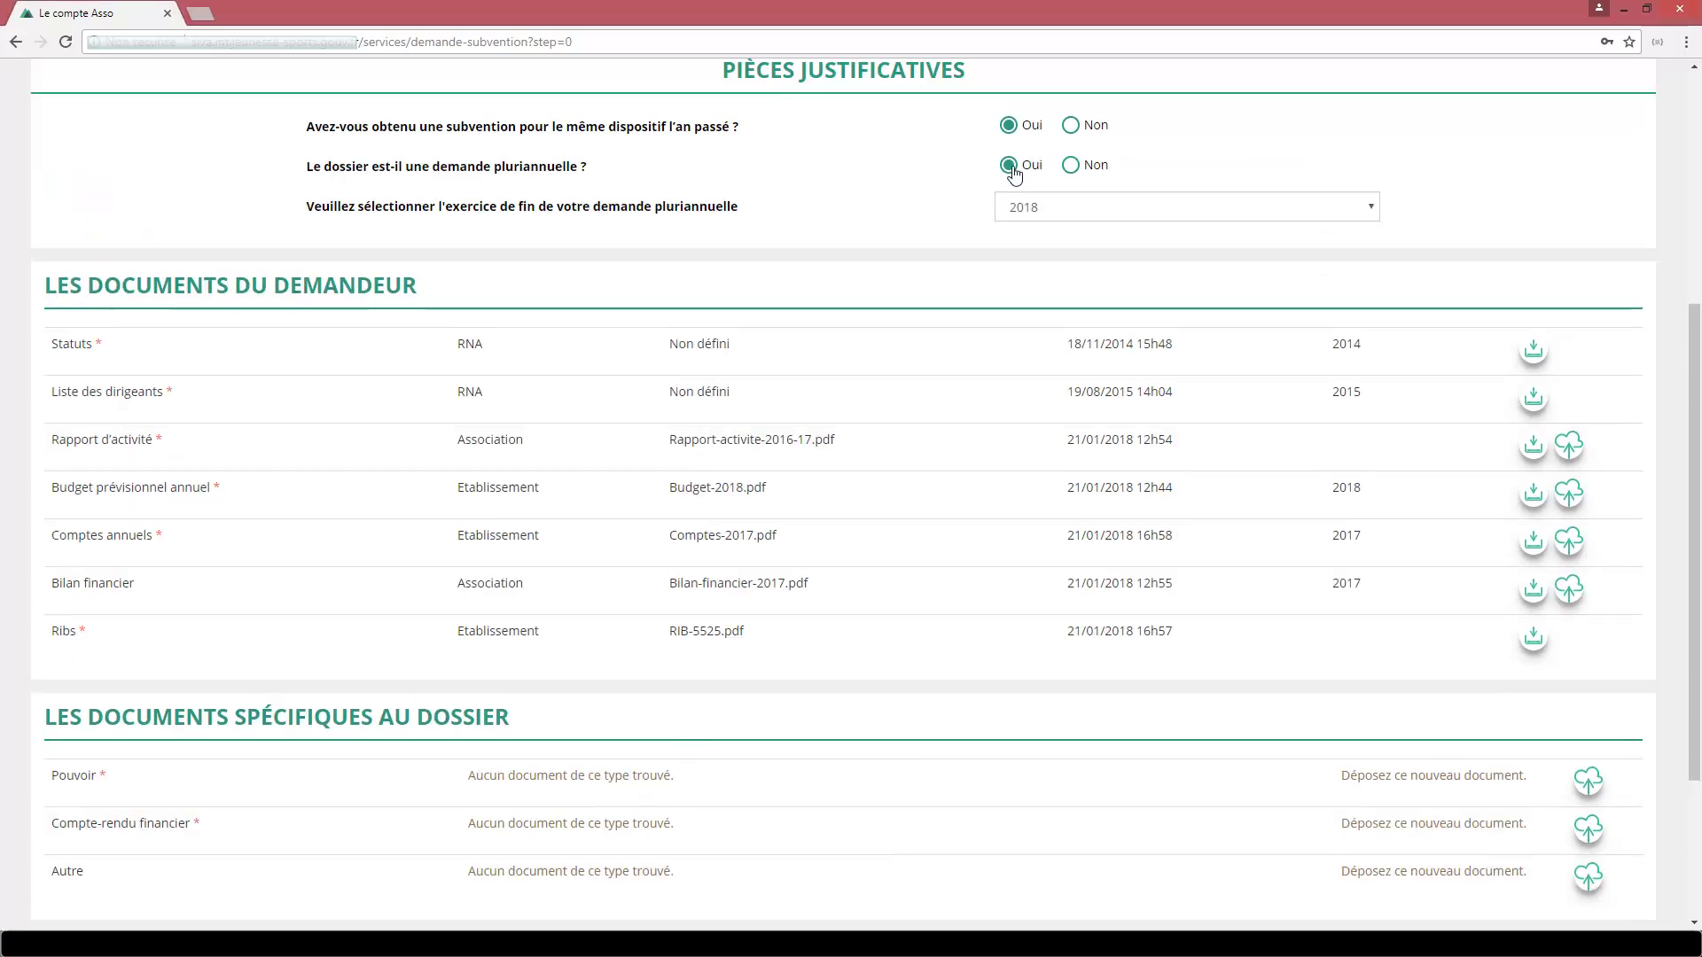
click(1197, 213)
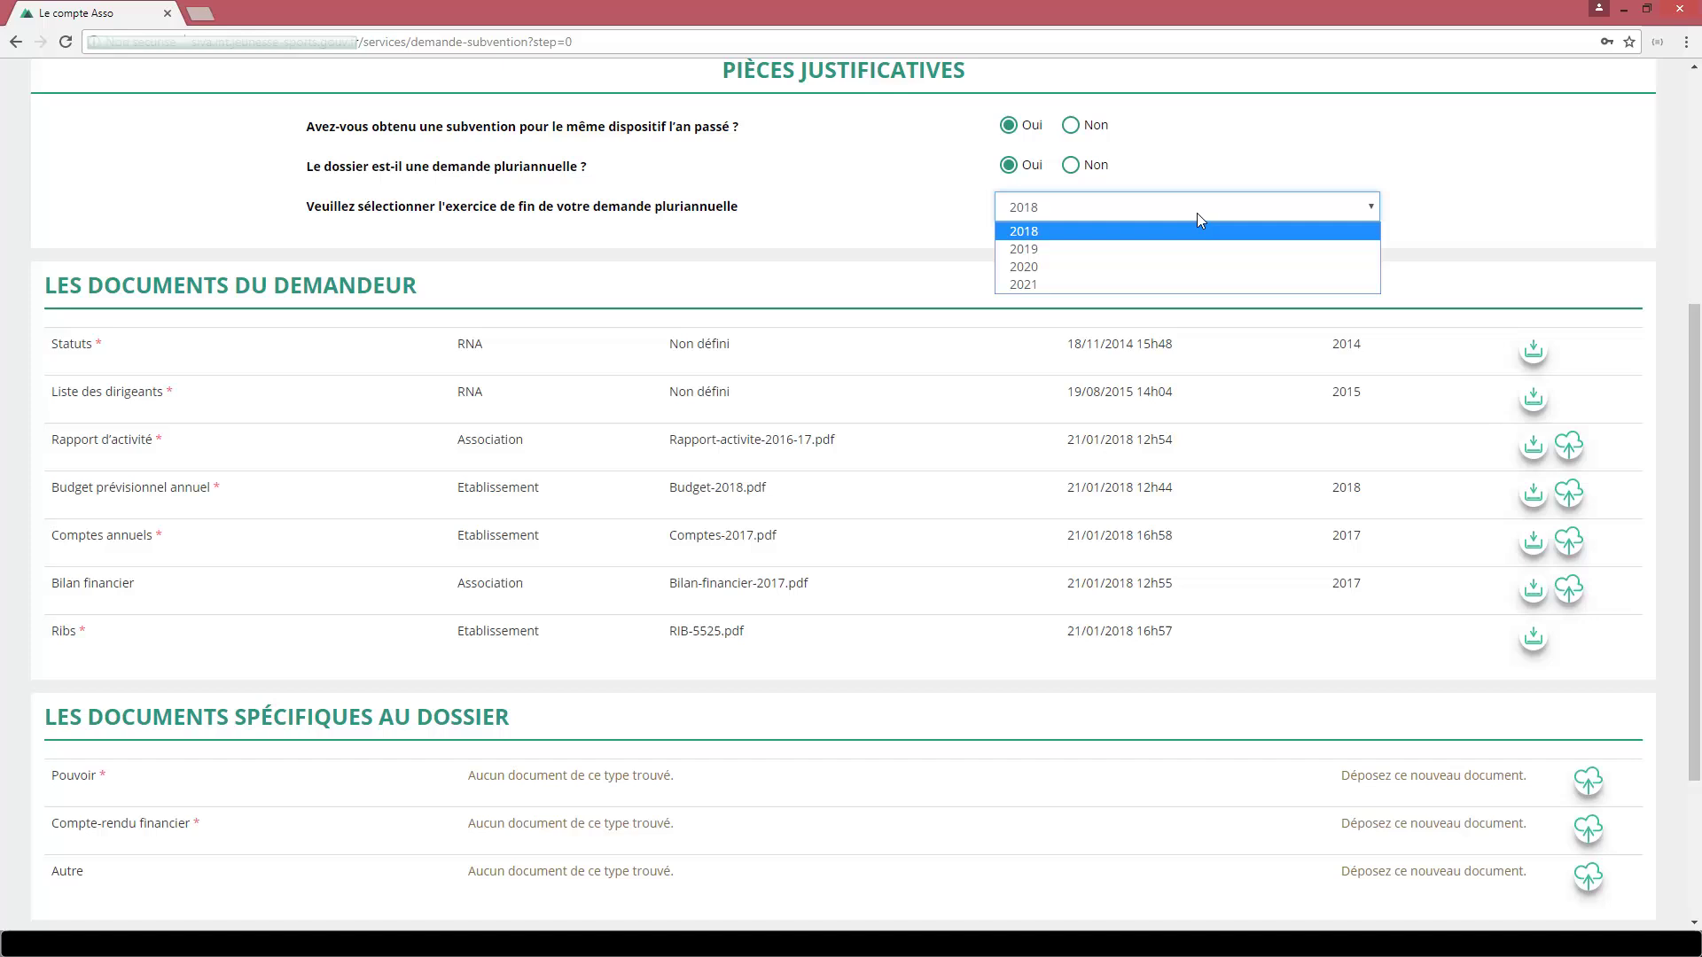
click(1193, 269)
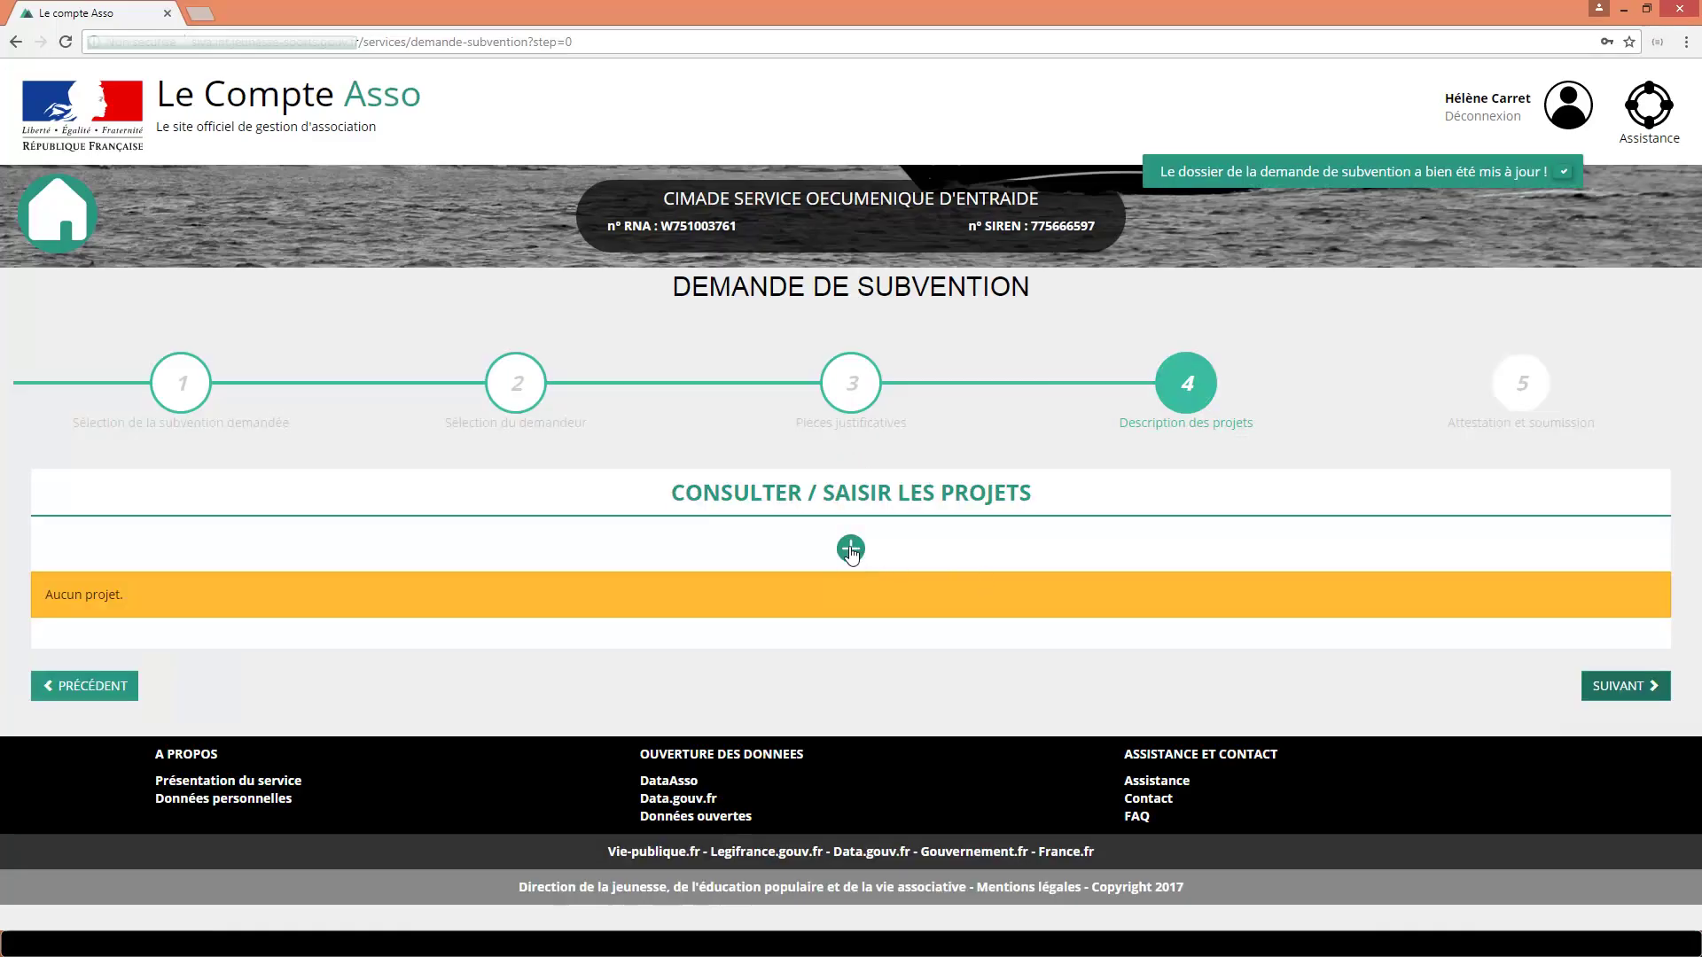
Add a new blank project and scroll through the sections of its form.
click(851, 551)
scroll(856, 555, down, 5)
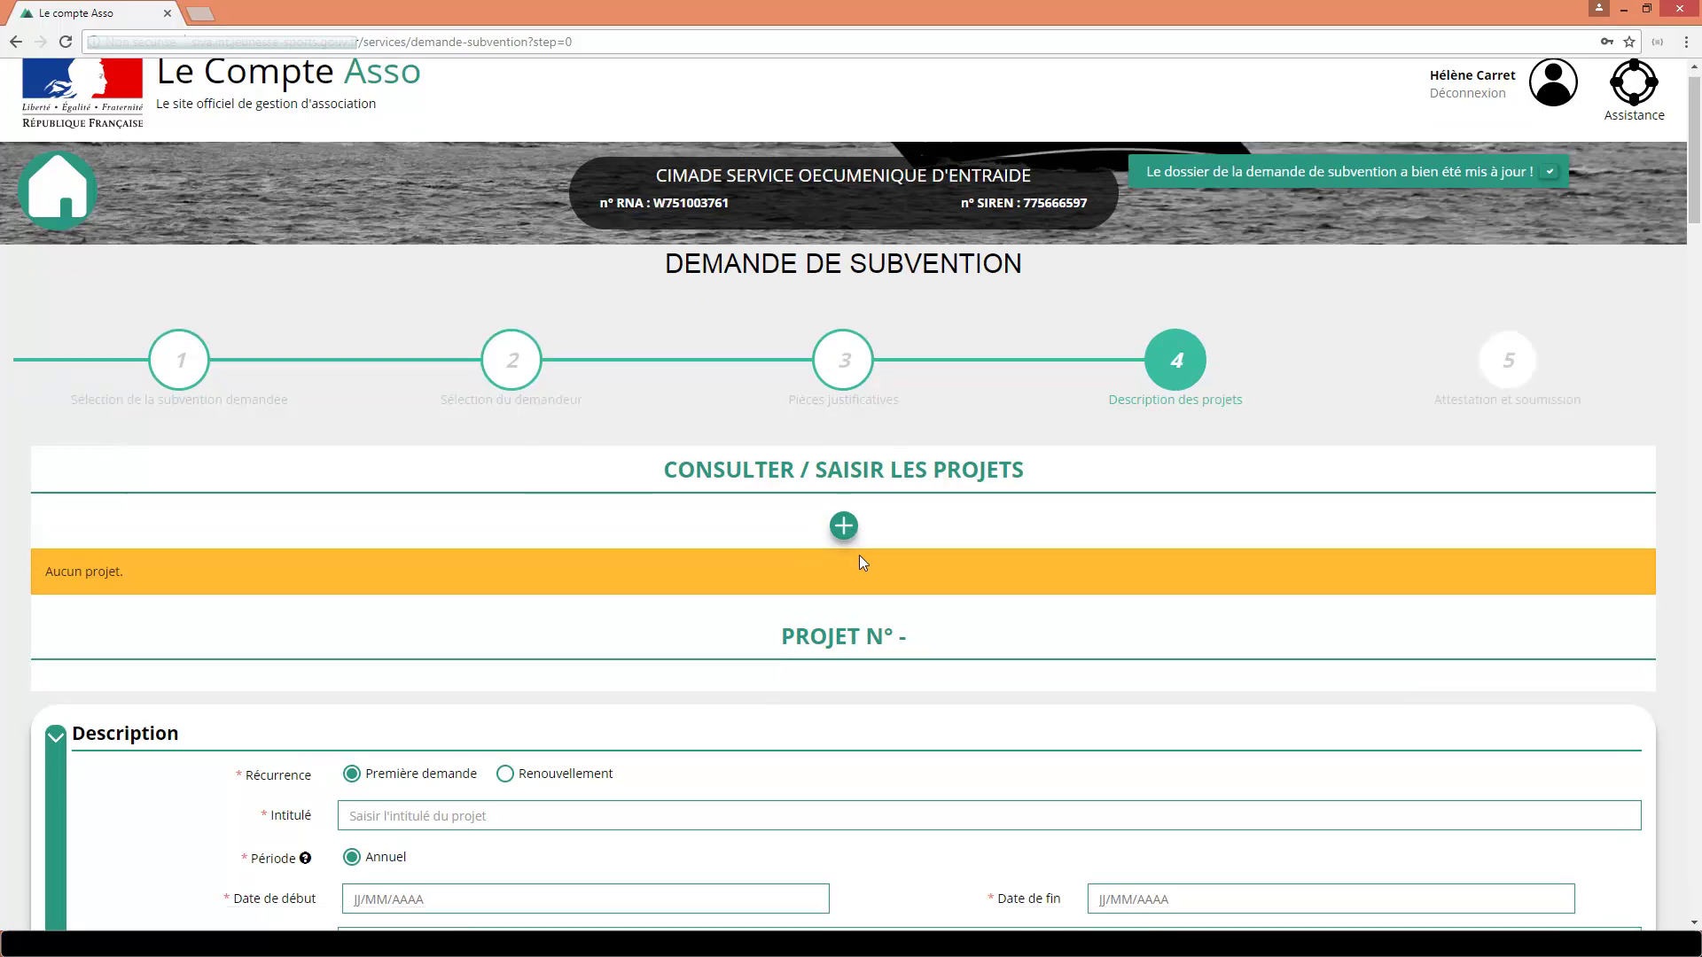
scroll(861, 556, down, 4)
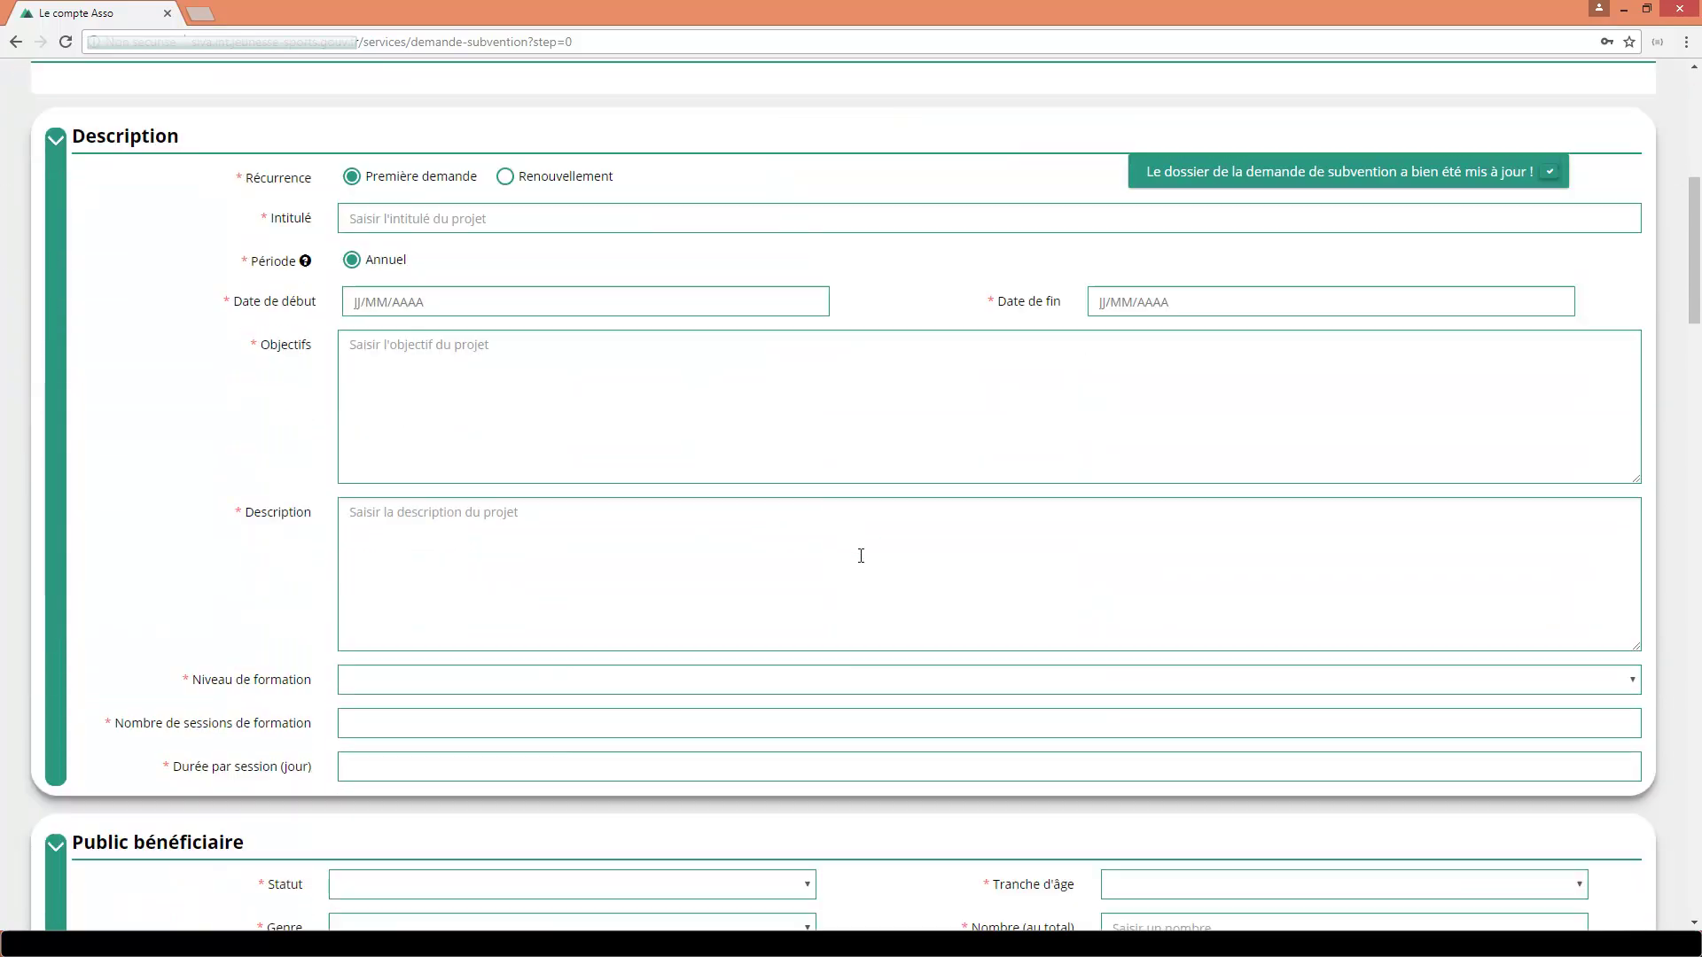
scroll(861, 556, down, 6)
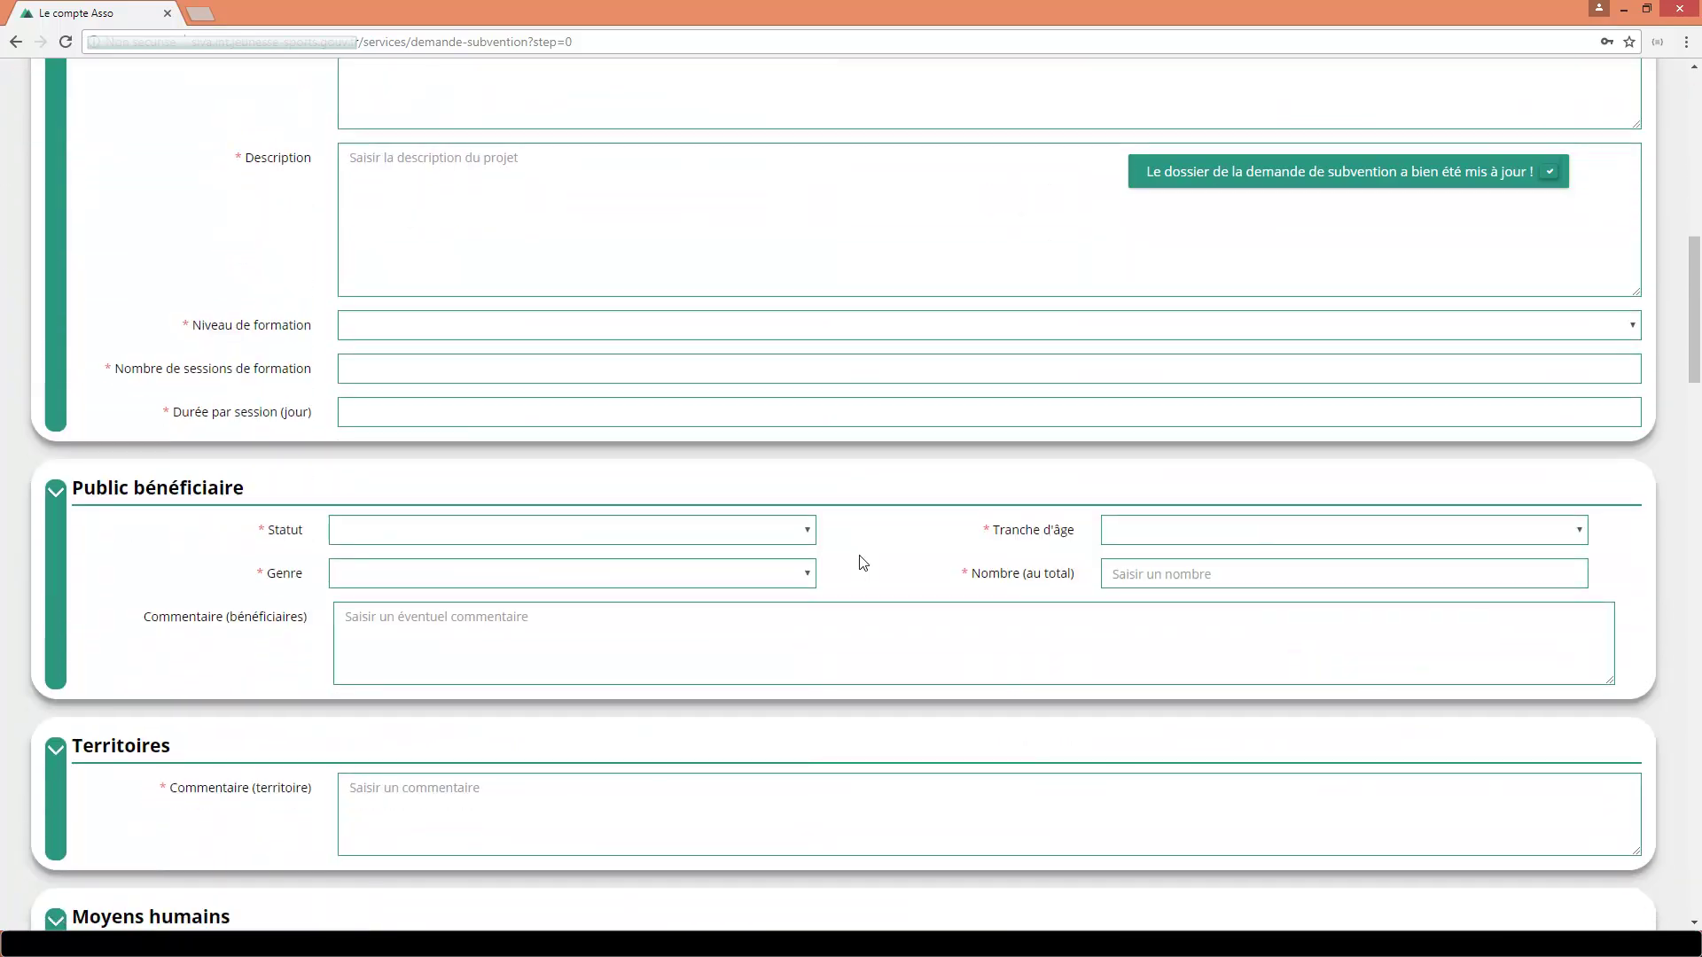
scroll(861, 561, down, 9)
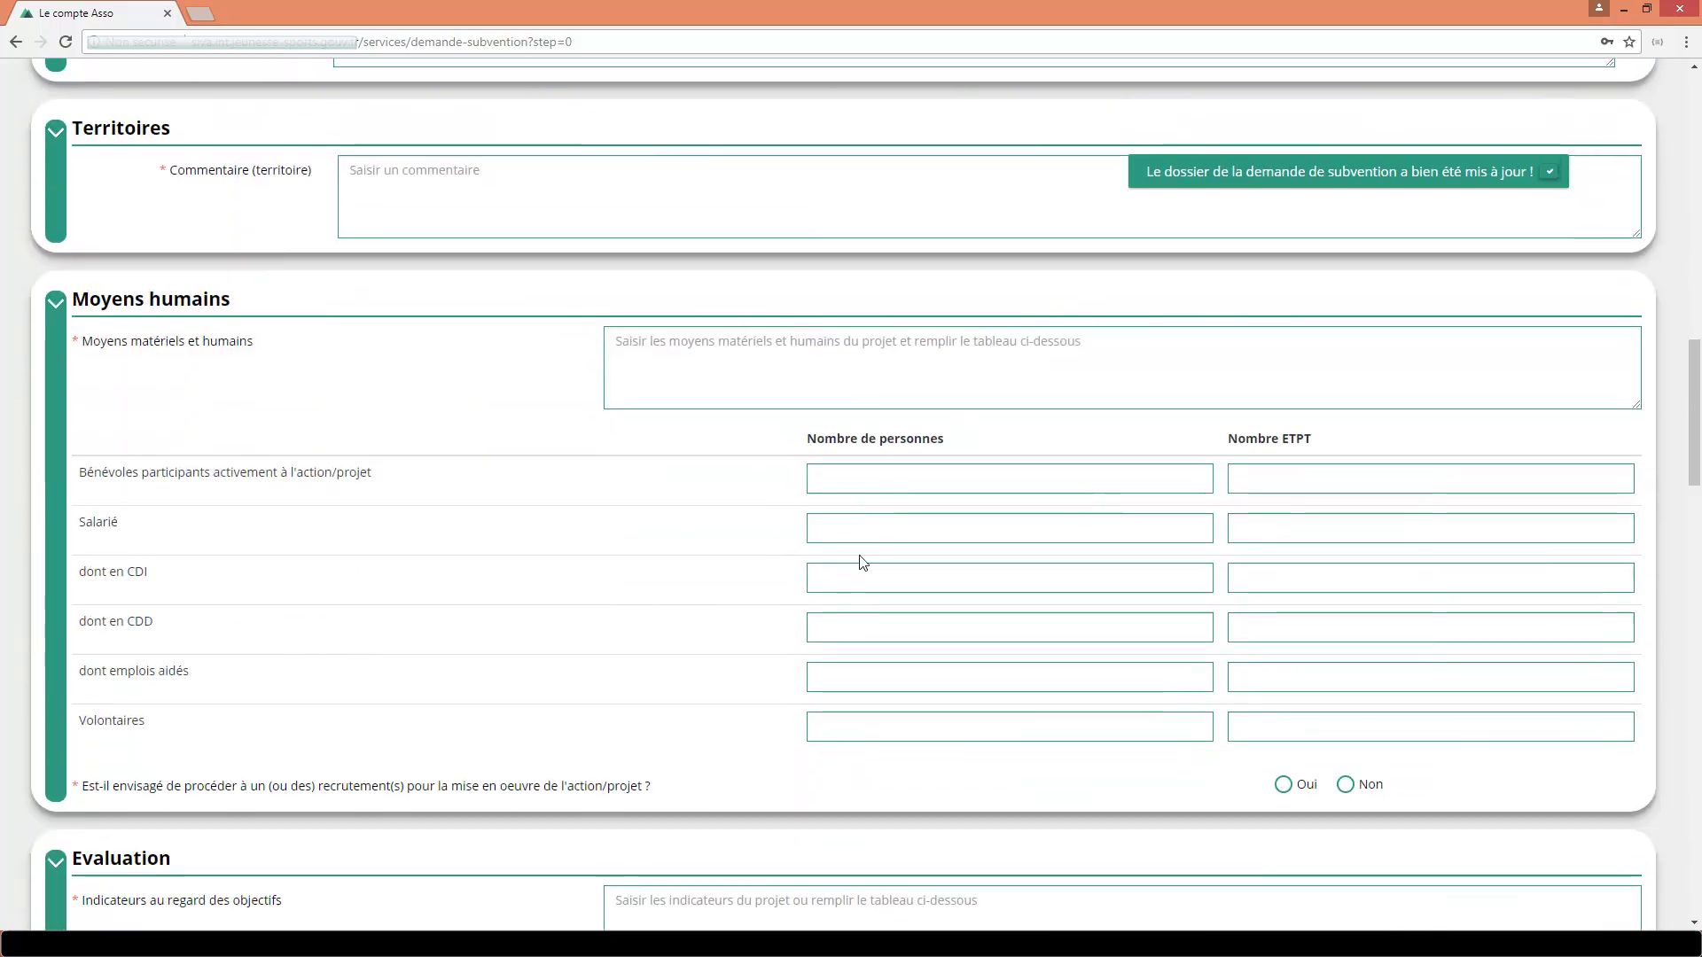
scroll(861, 563, down, 11)
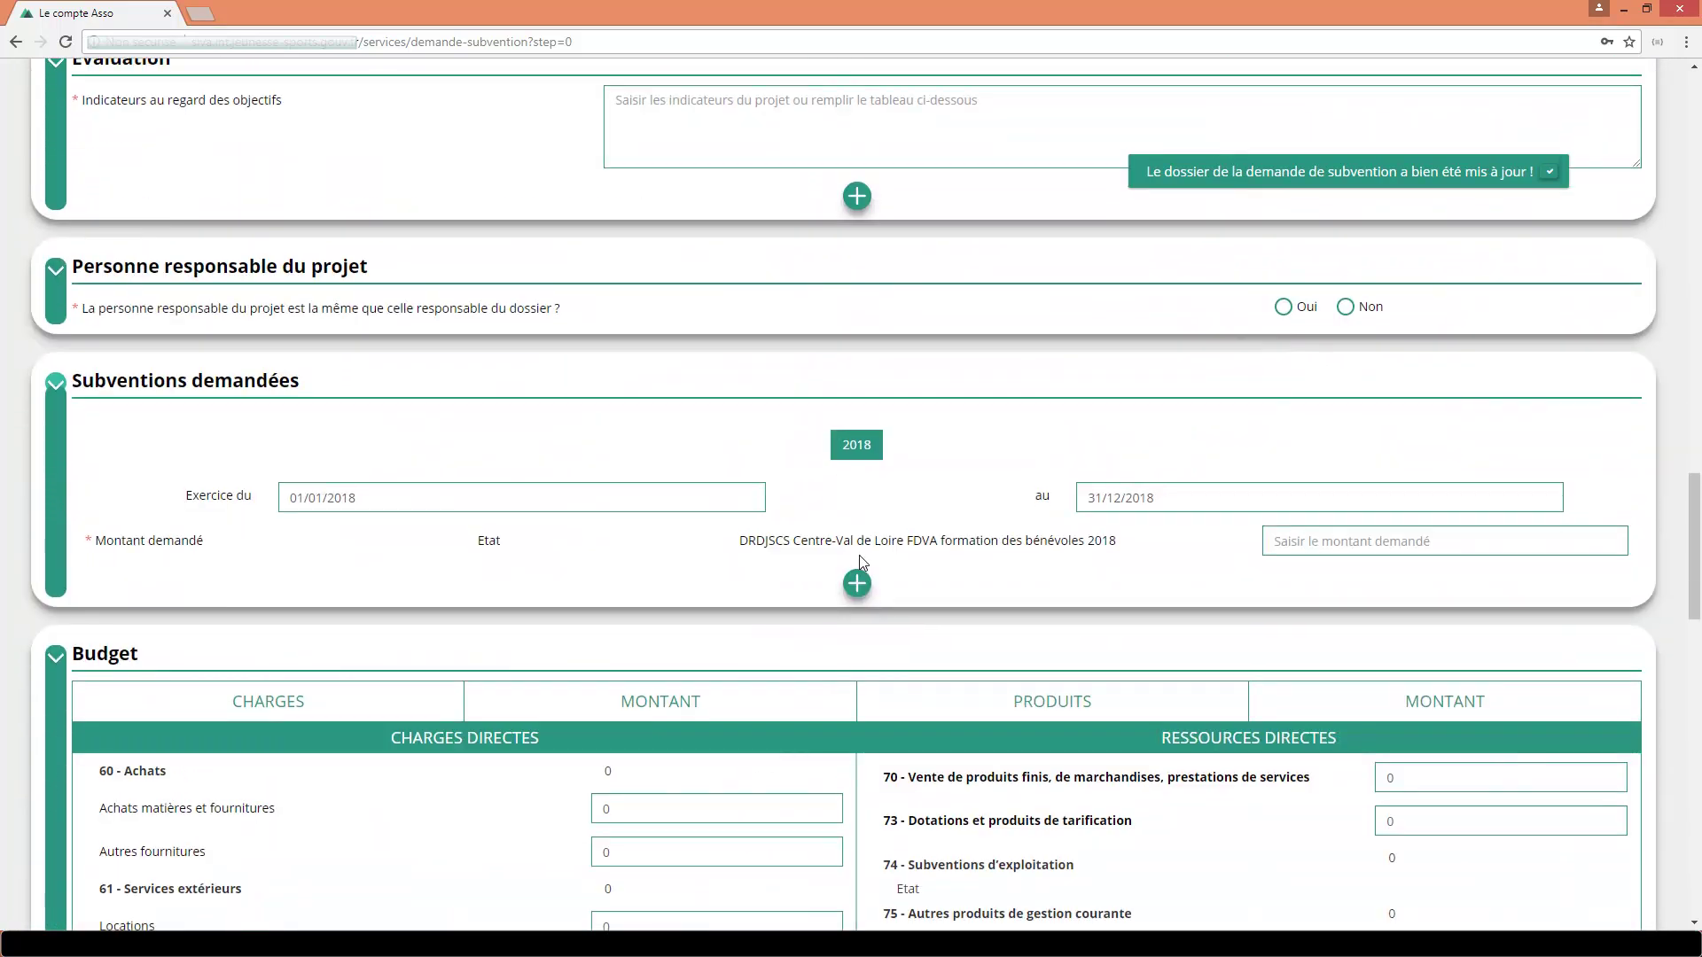
scroll(861, 562, down, 12)
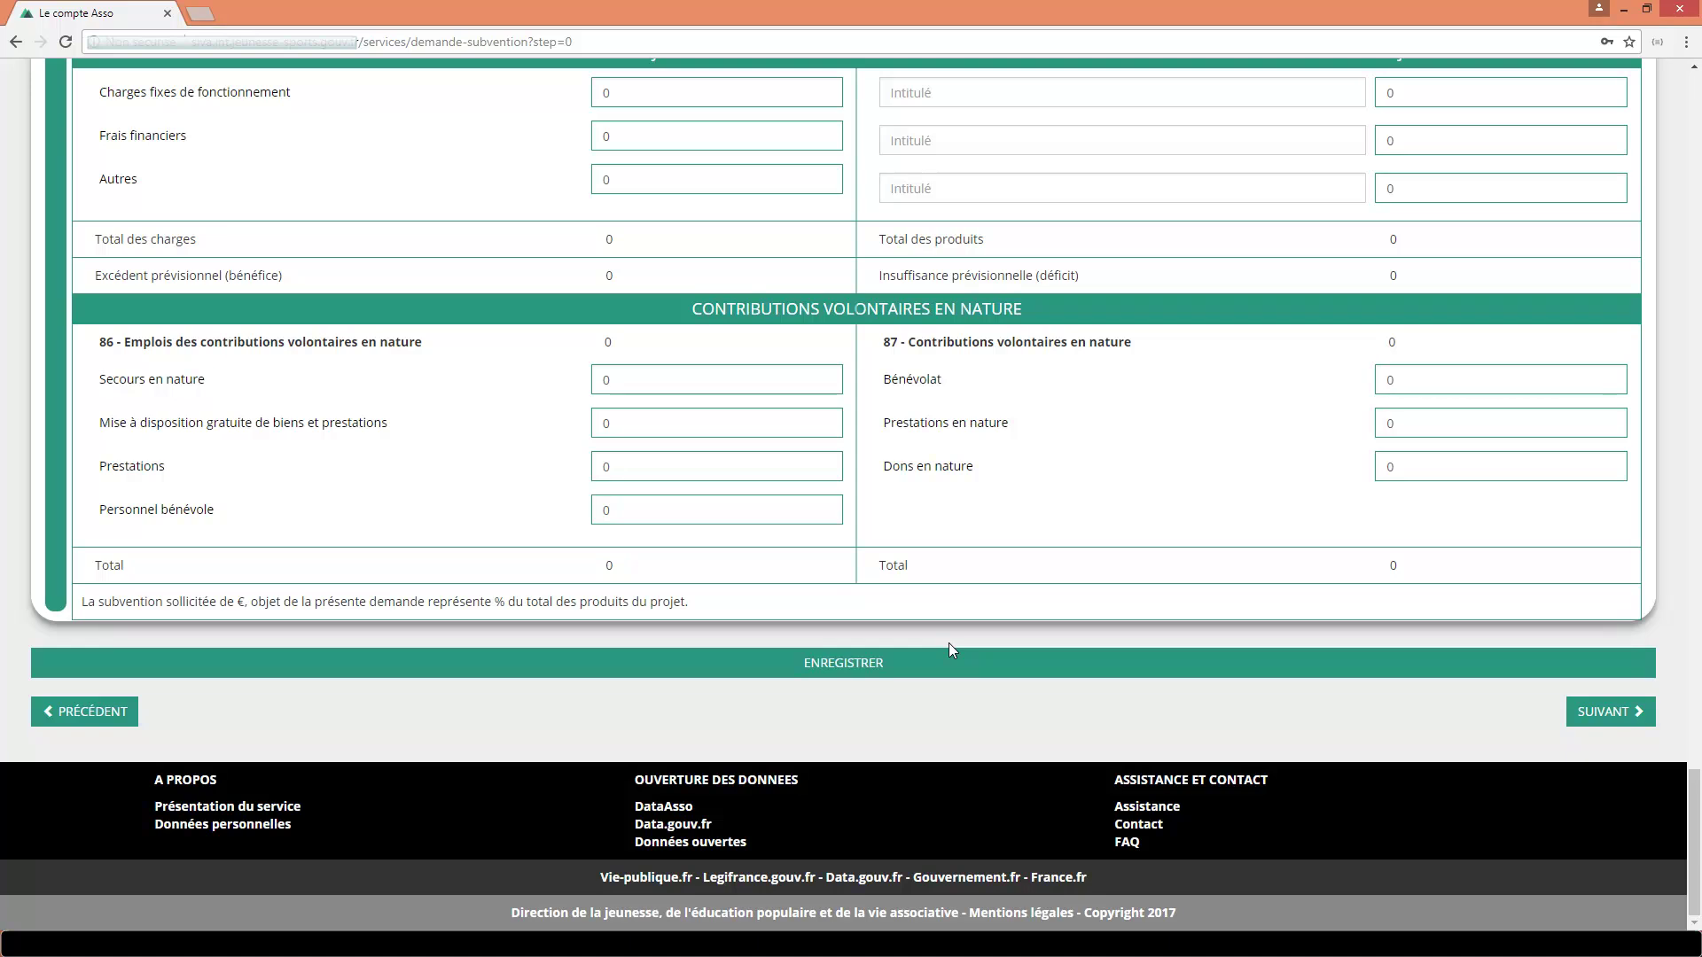
scroll(948, 644, up, 10)
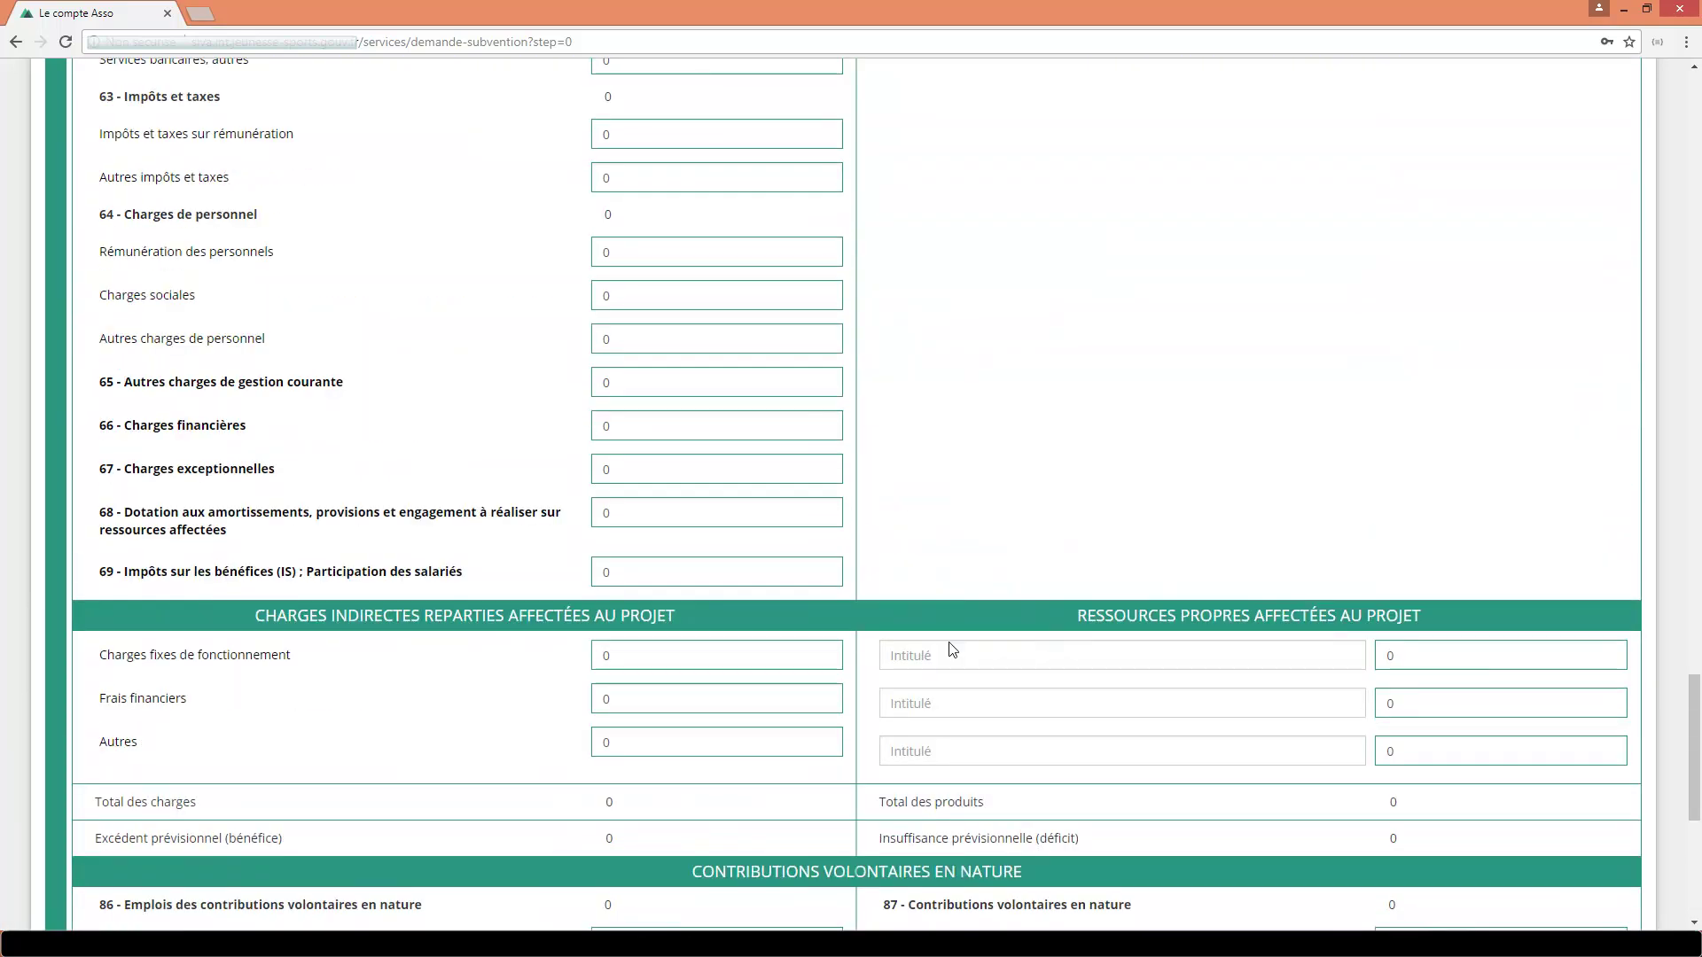
scroll(952, 648, up, 9)
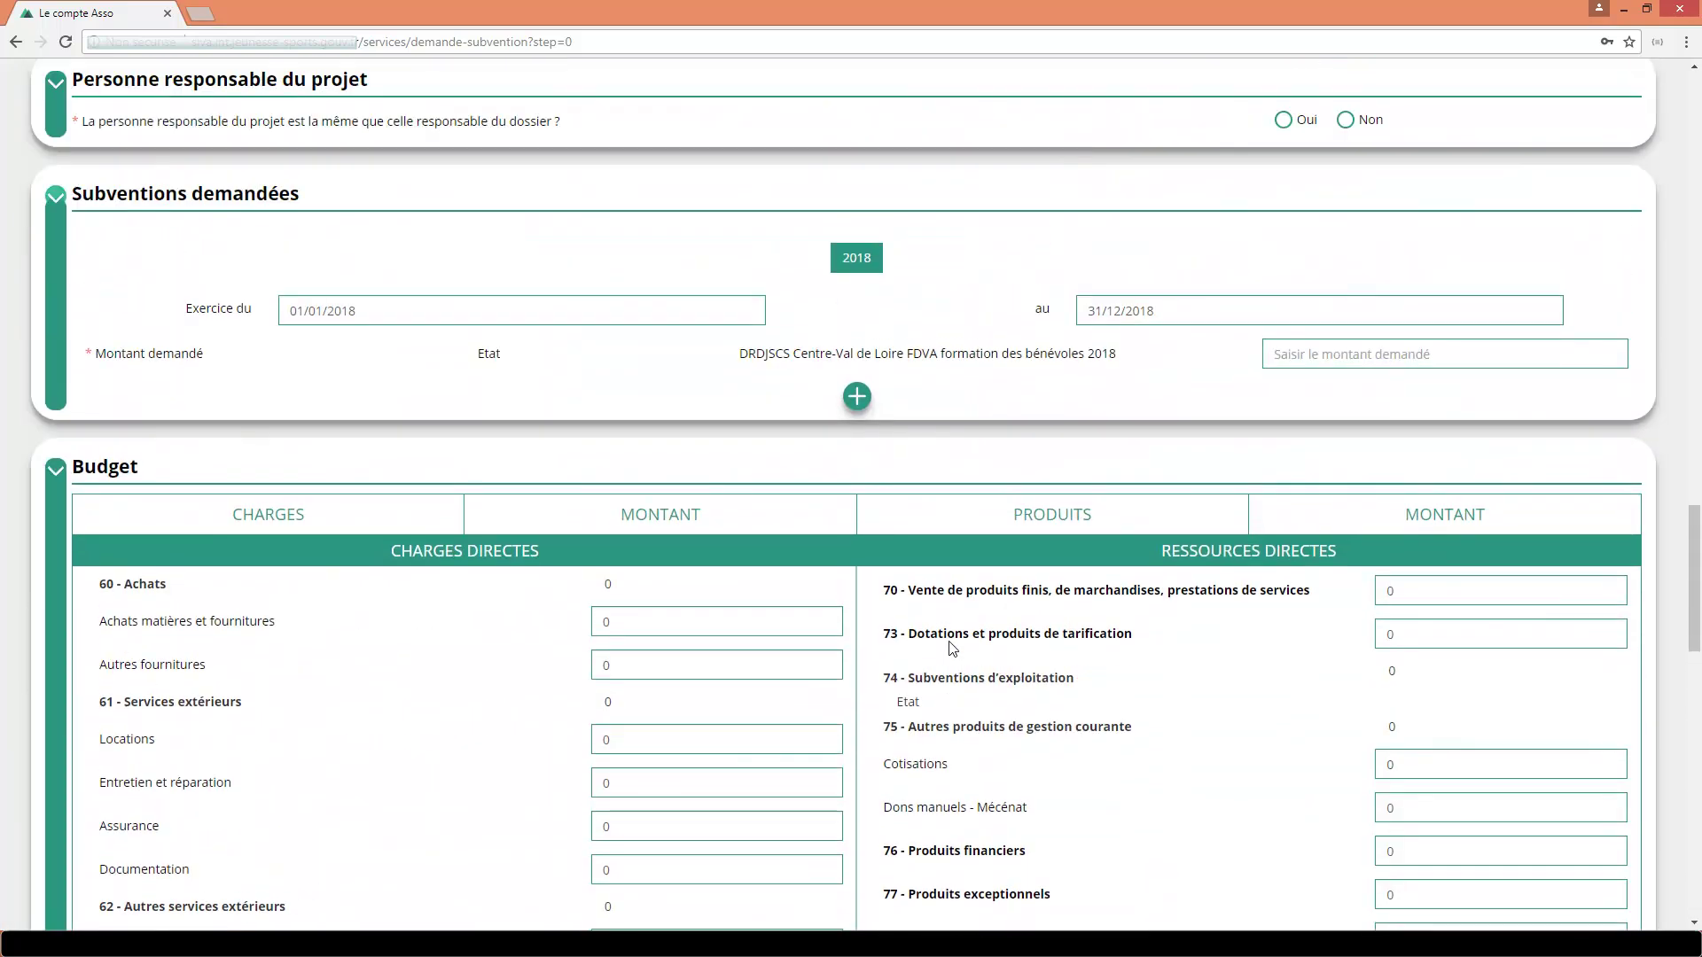
scroll(951, 648, up, 3)
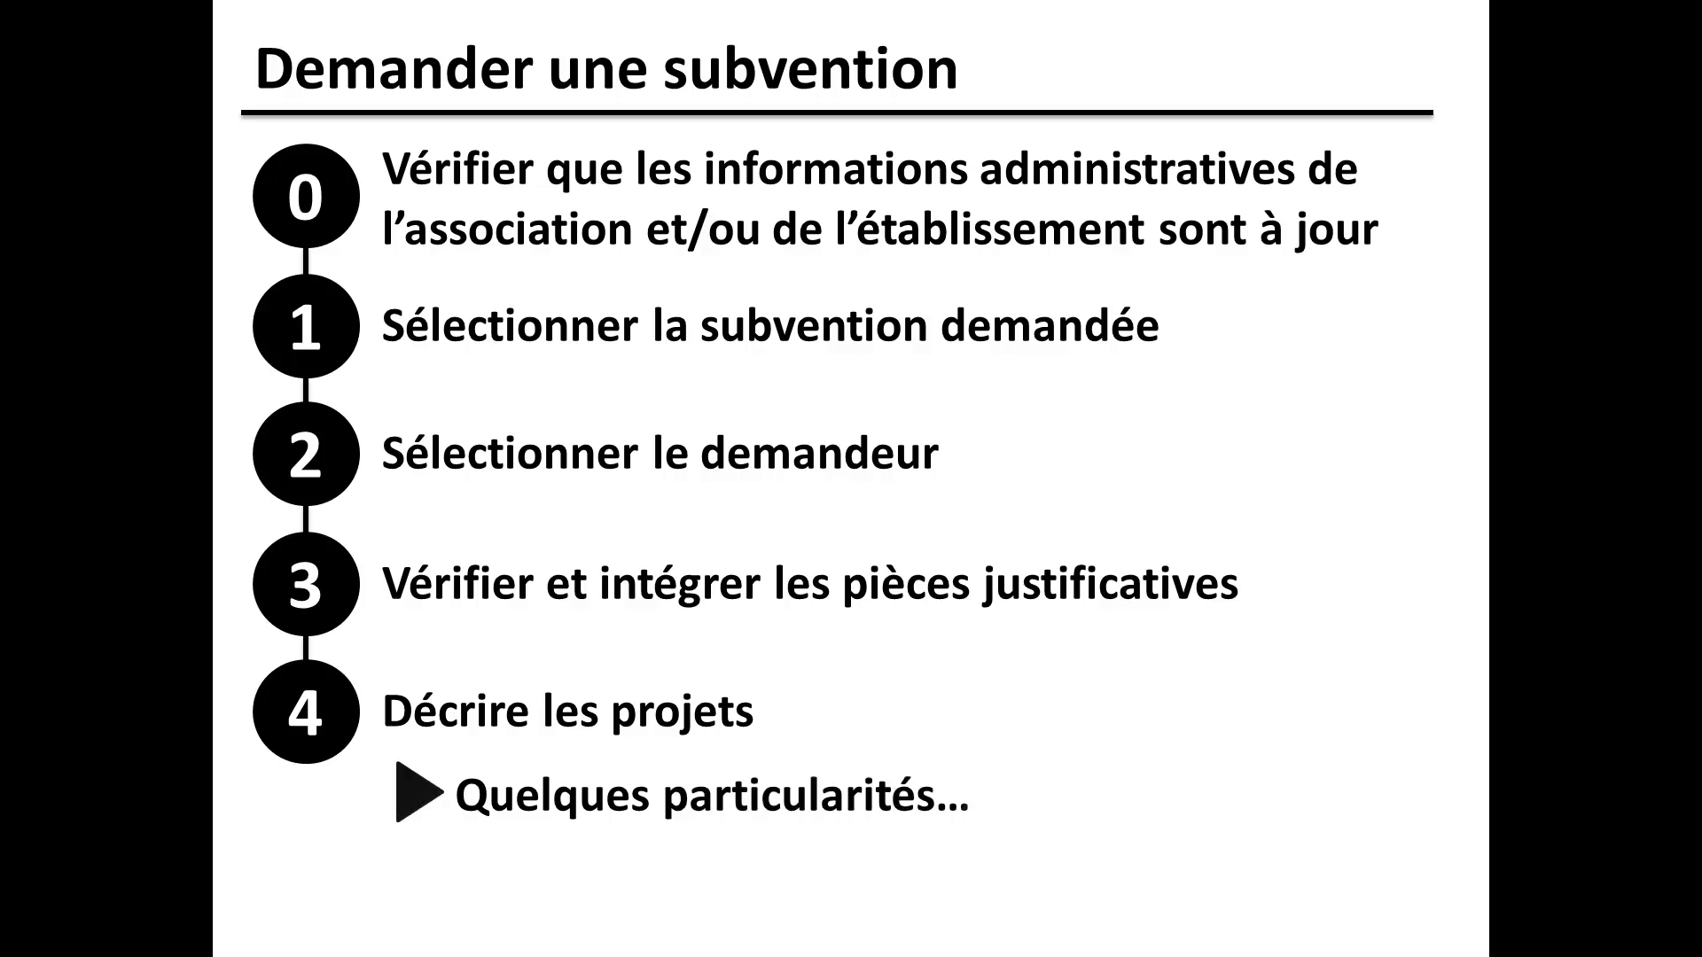
Enter 'réunions programmées' as indicators and save indicator 1, 'nbre de réunions programmées', 15 to 17.
text(r)
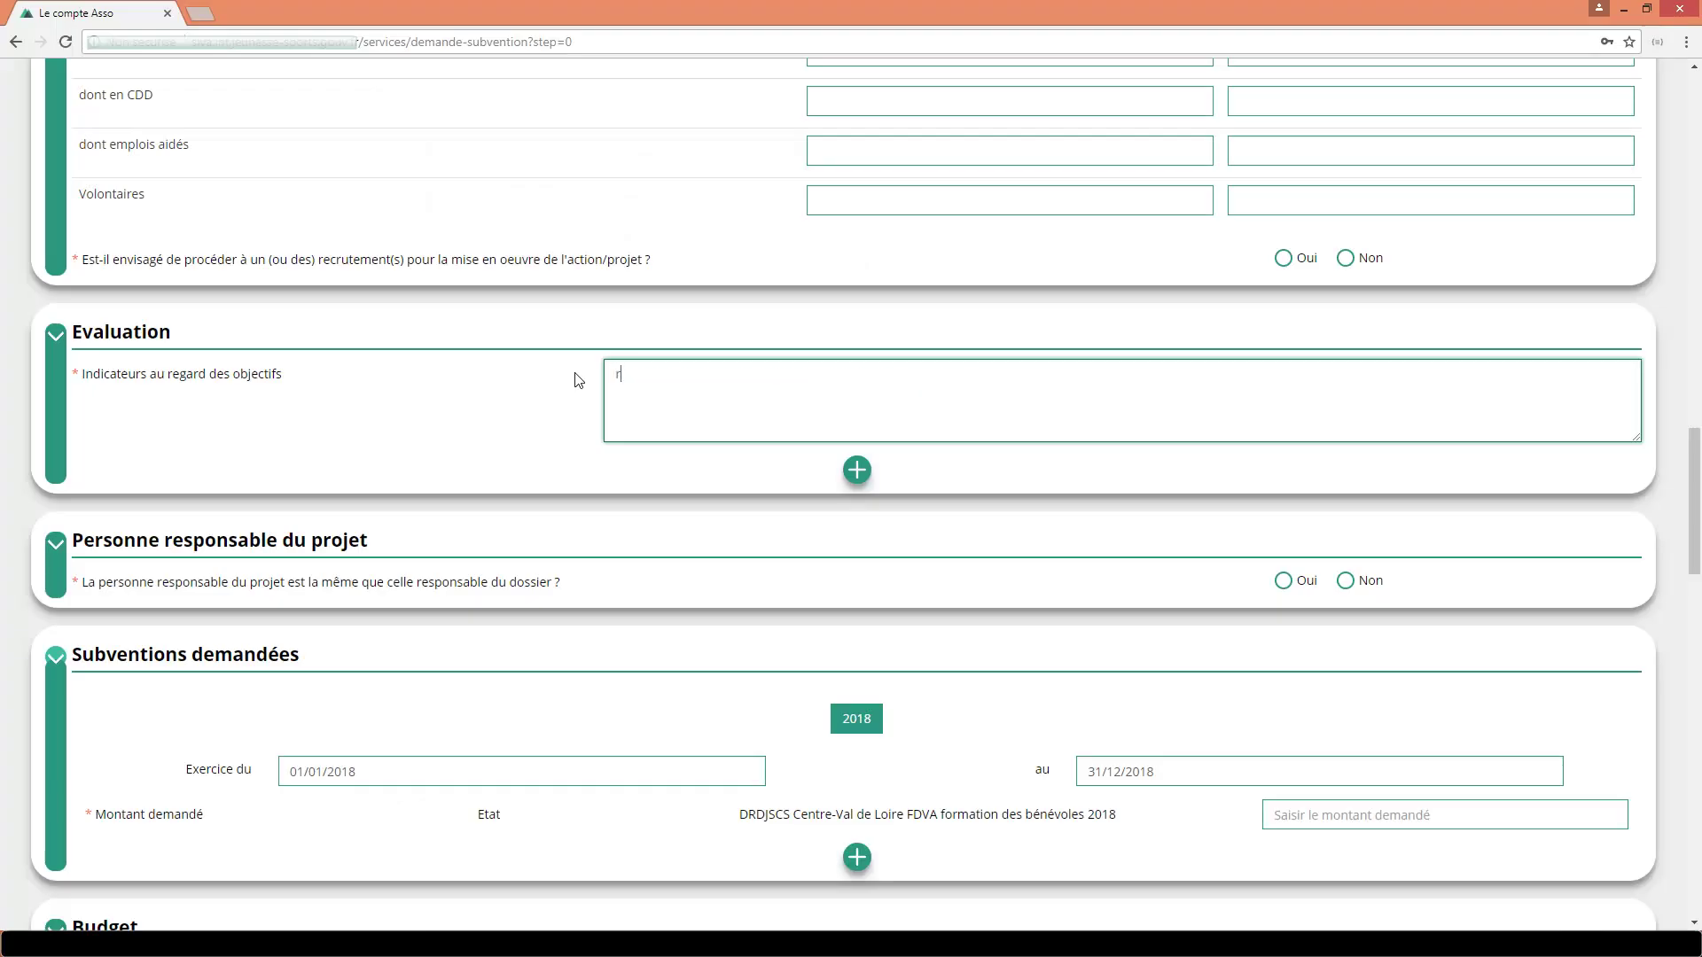
text(éunions programmées)
click(856, 470)
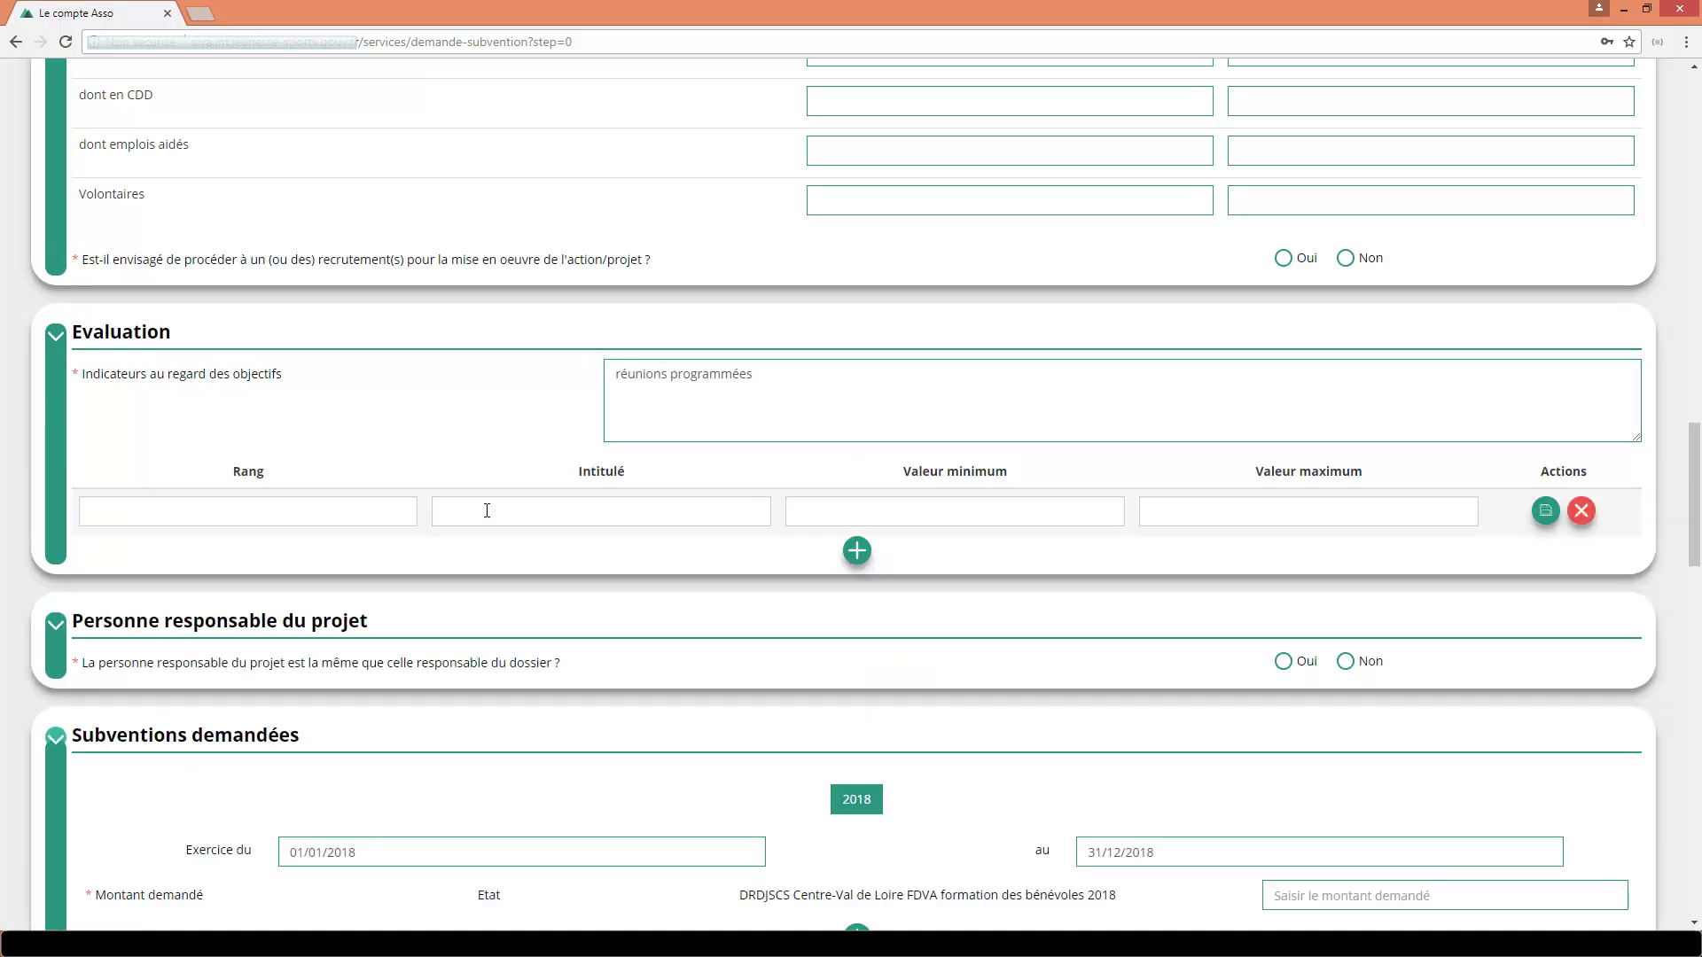
click(486, 511)
text(nbre d)
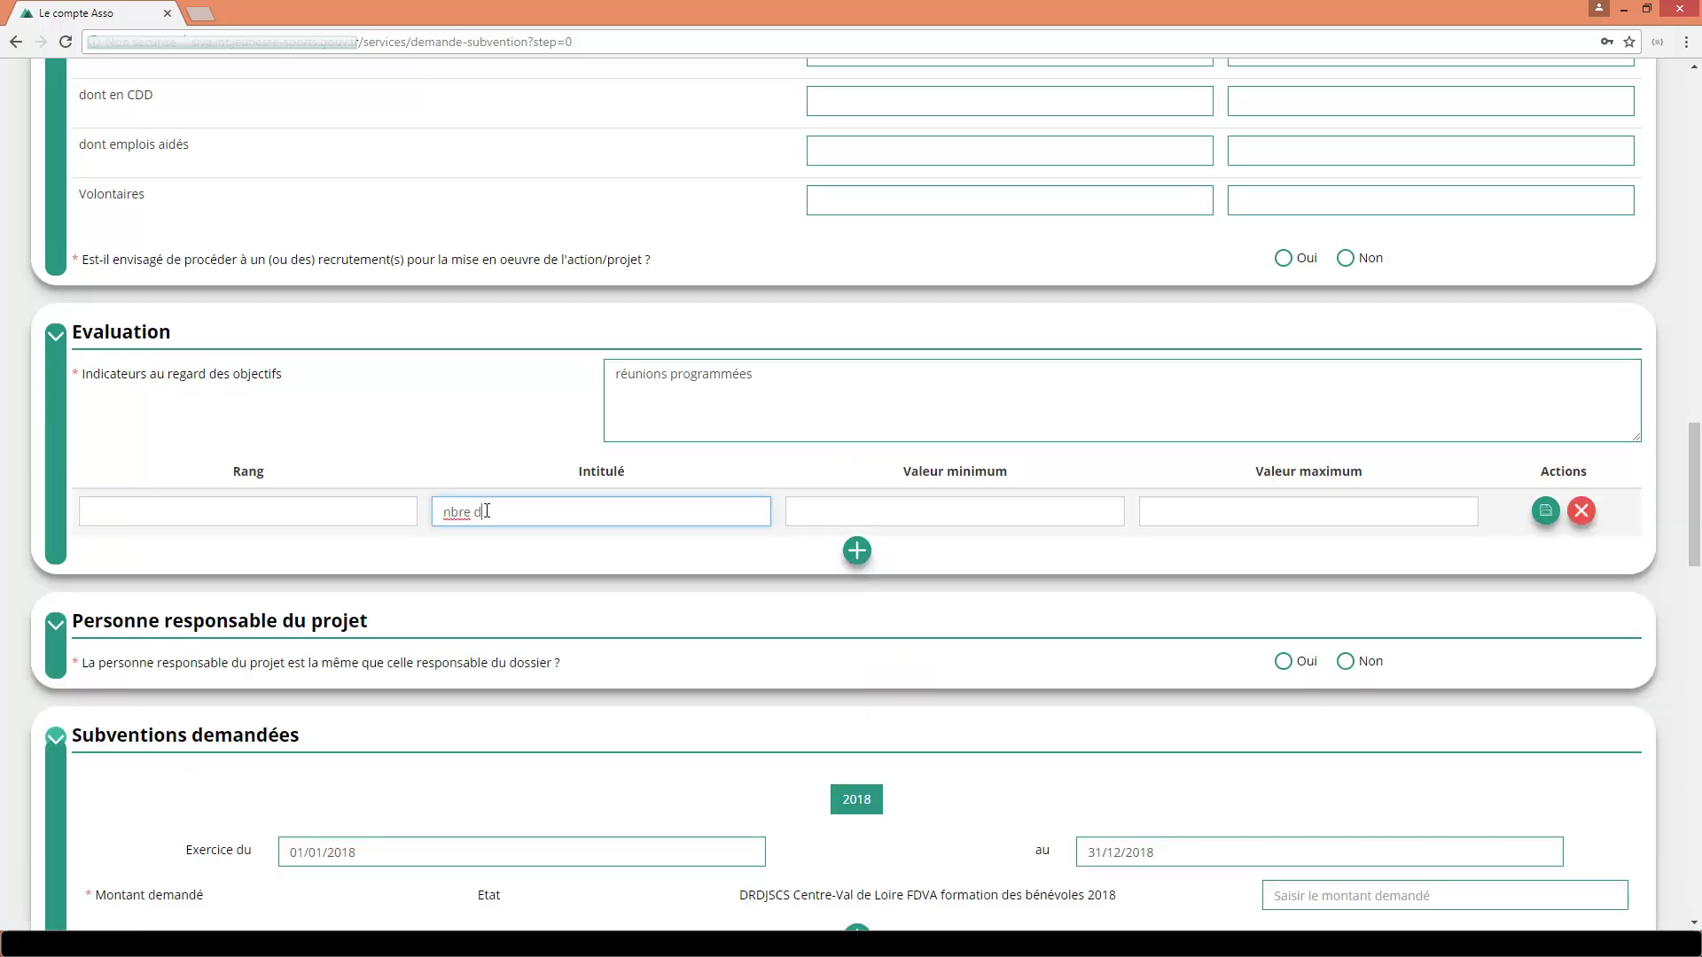
text(e réunions programmées)
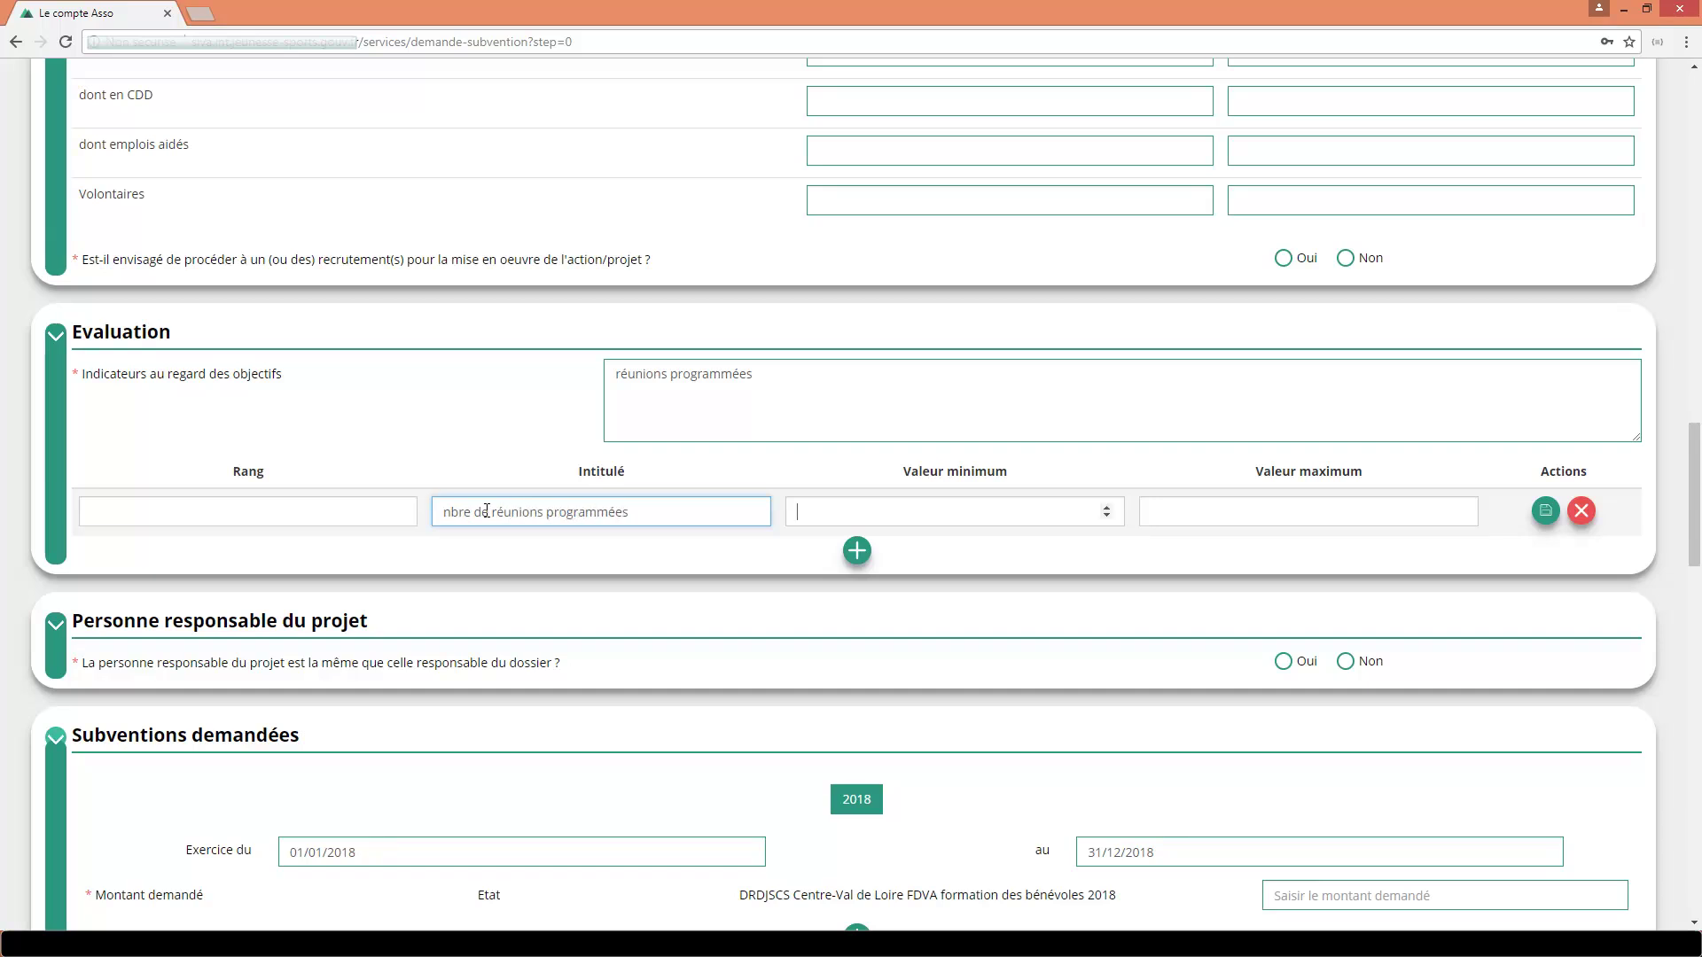
text(15)
key(Tab)
text(1)
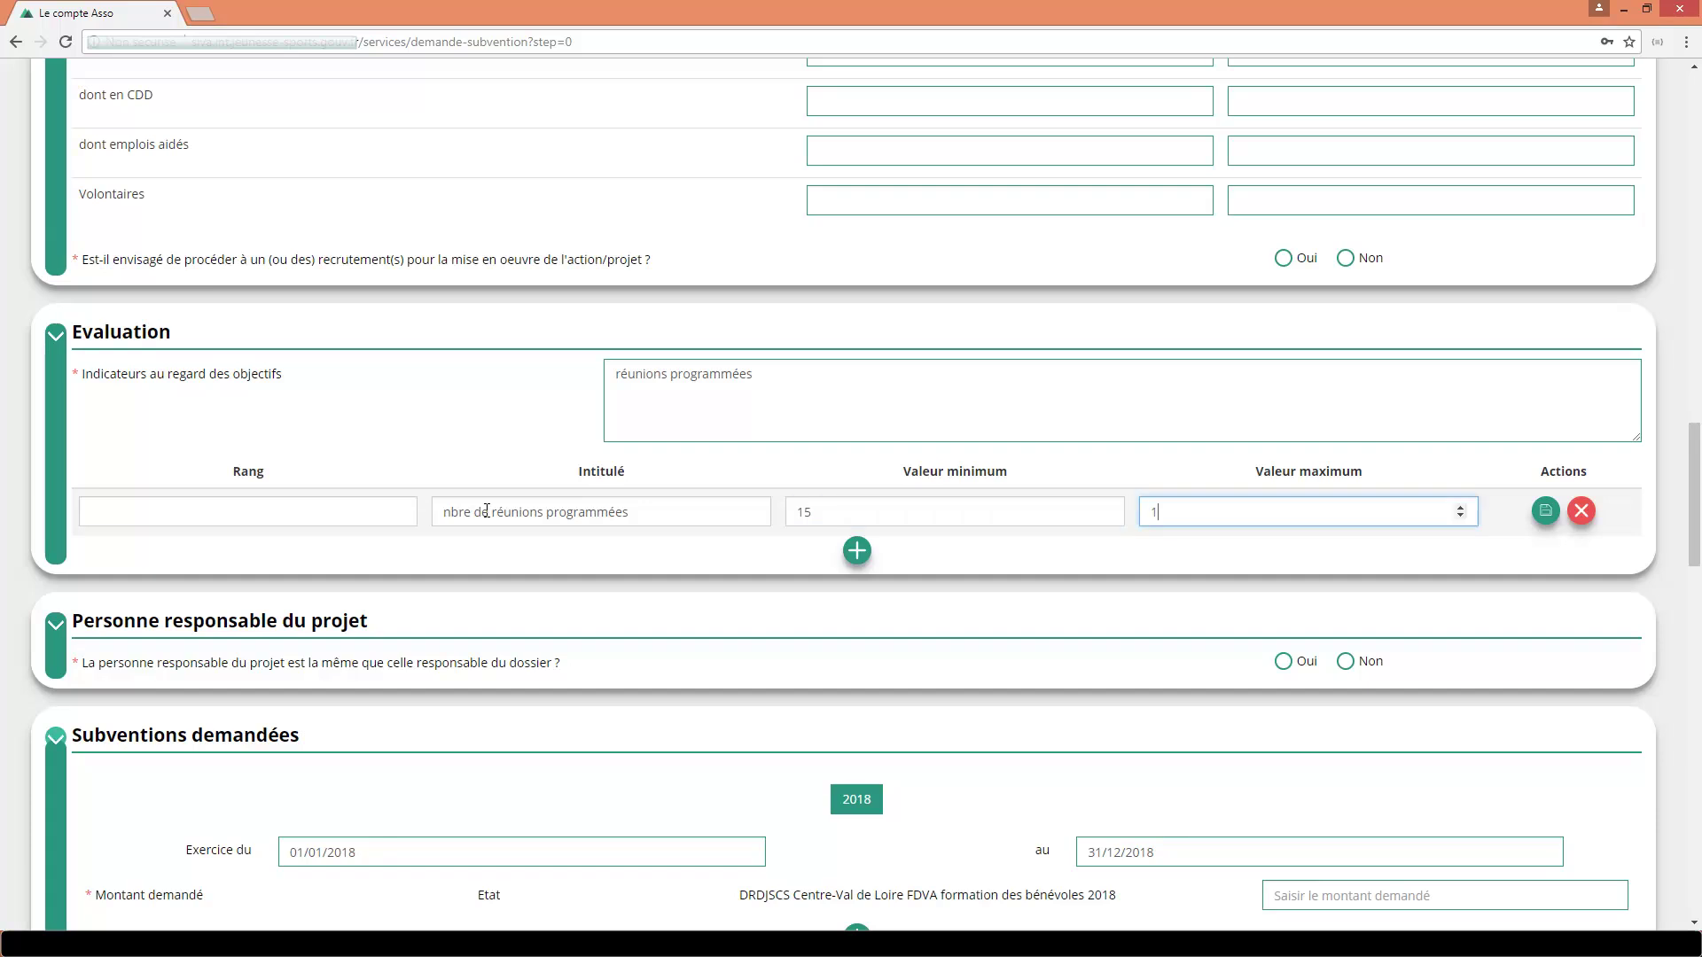
click(294, 516)
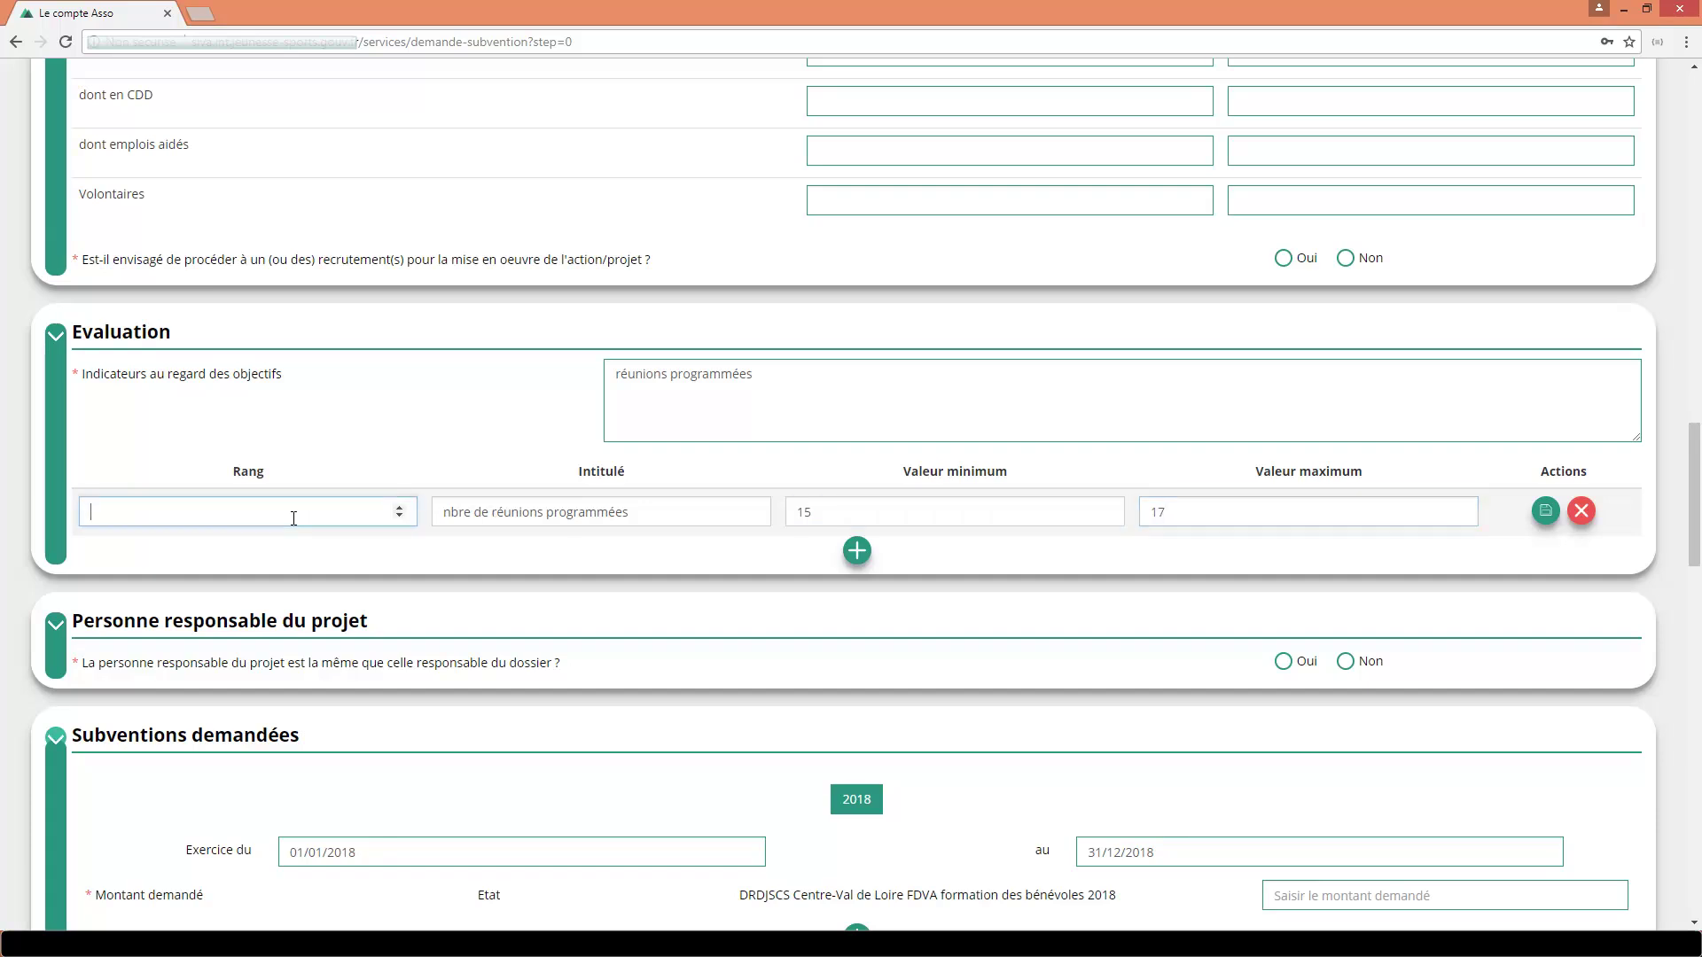
click(1546, 511)
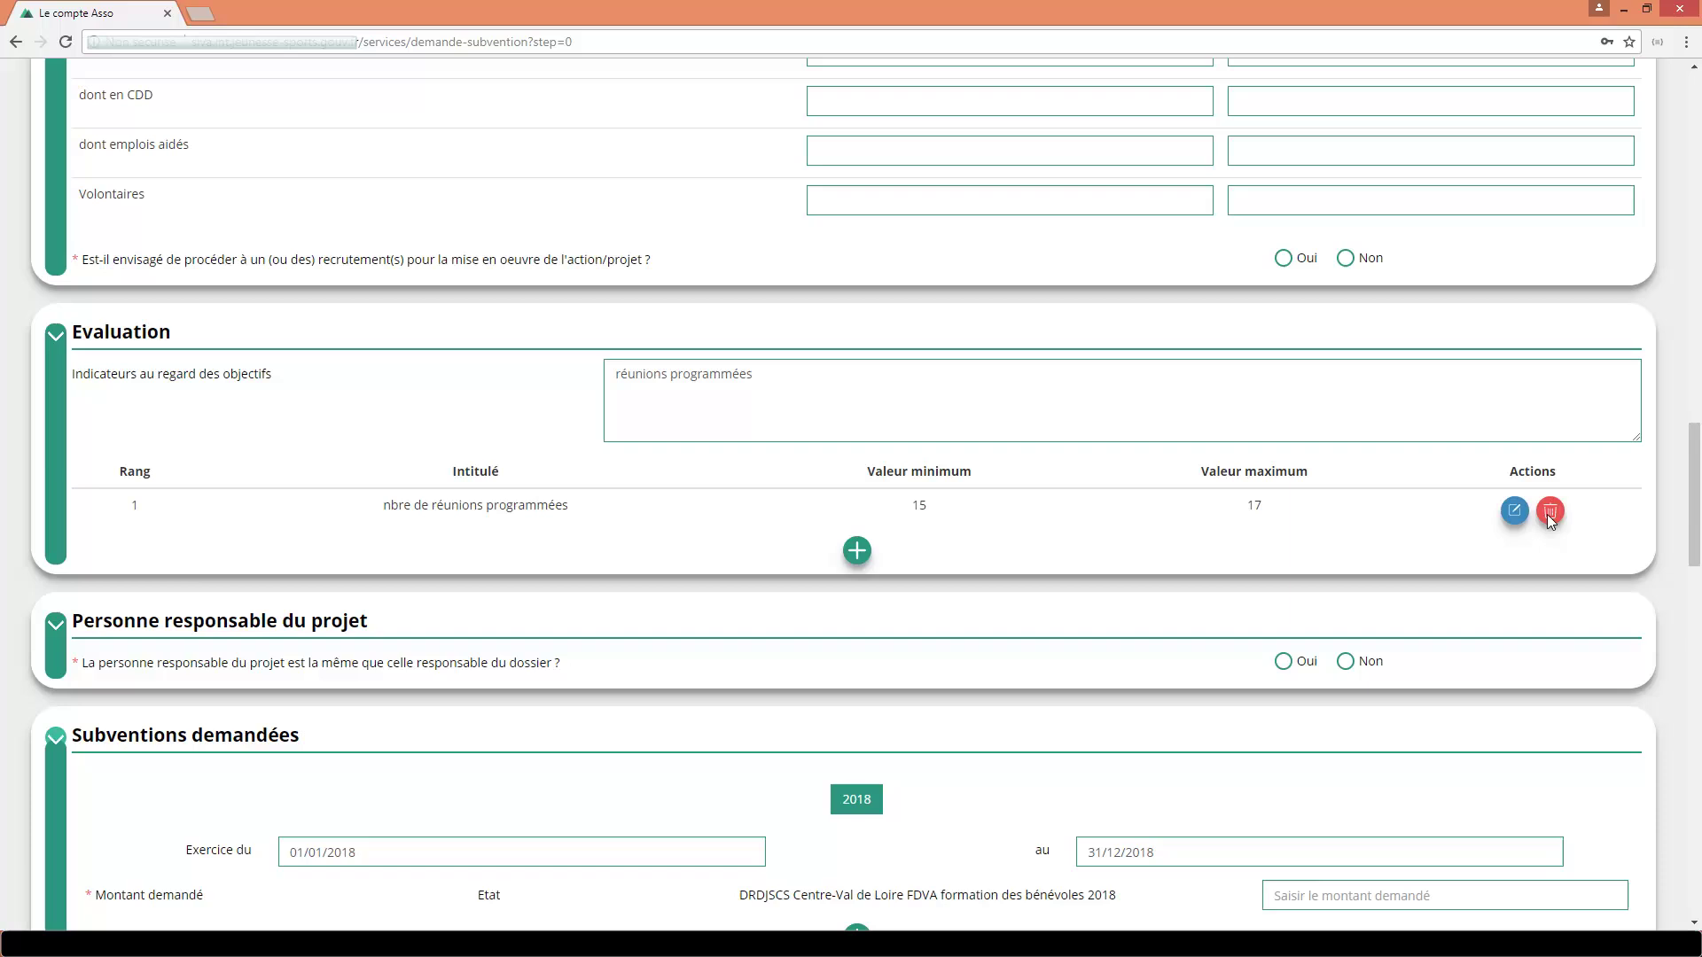
click(856, 550)
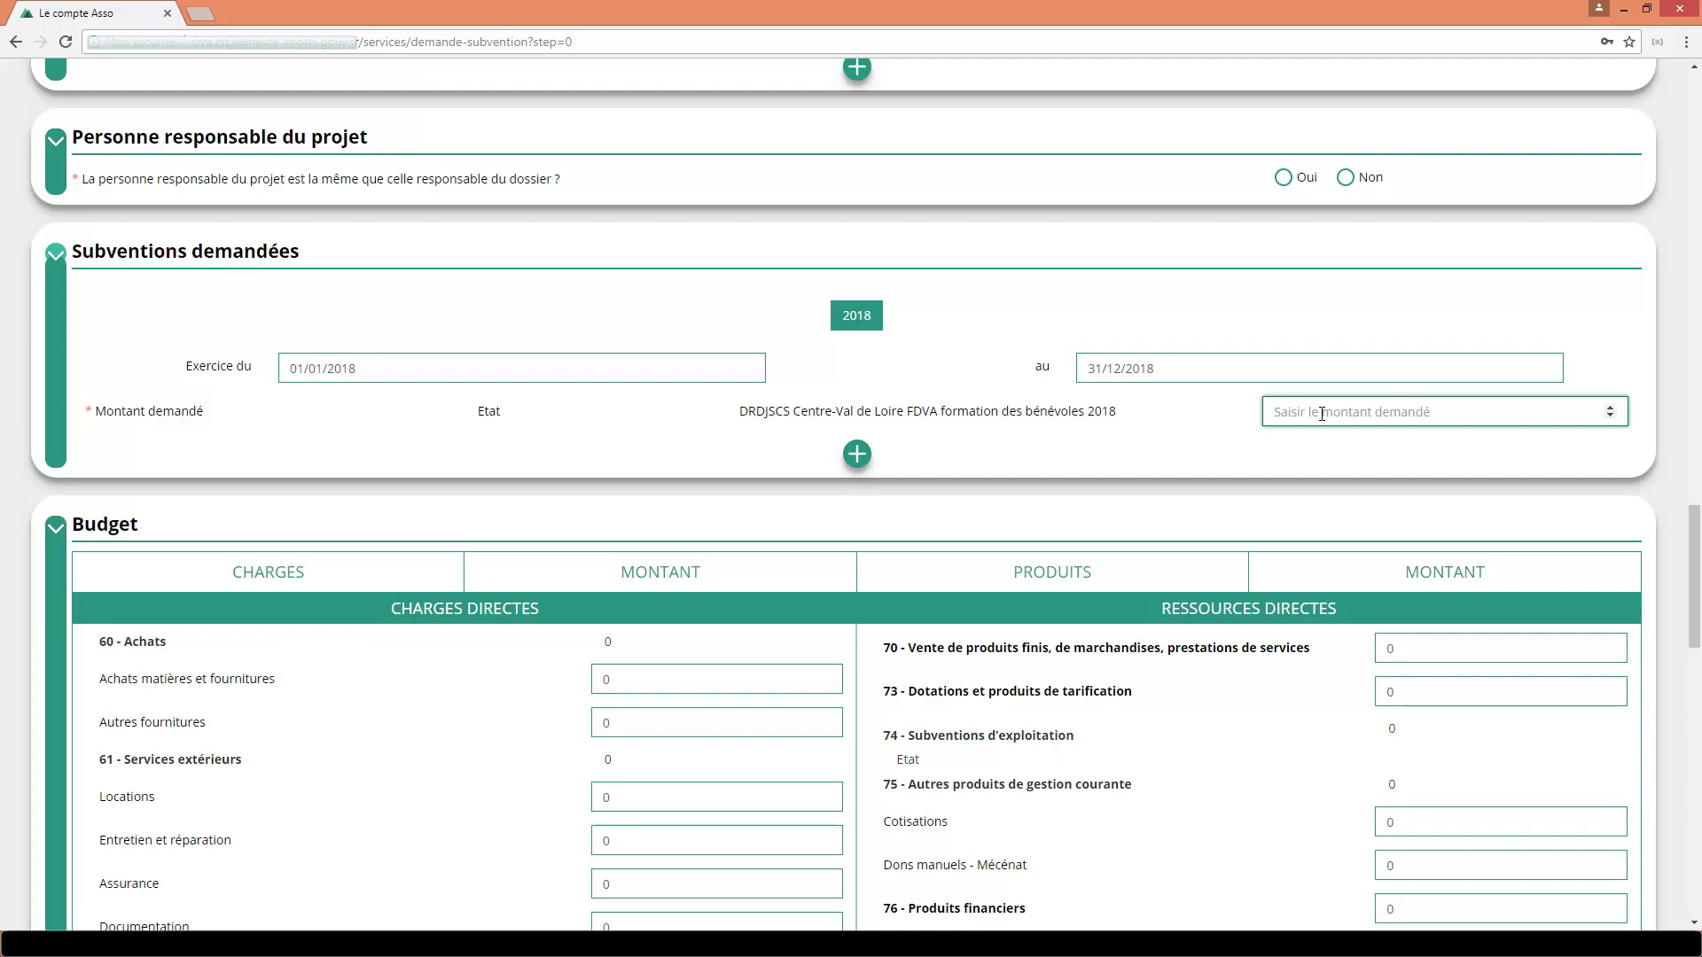
Enter 10000 as the amount requested from the FDVA subsidy.
text(10000)
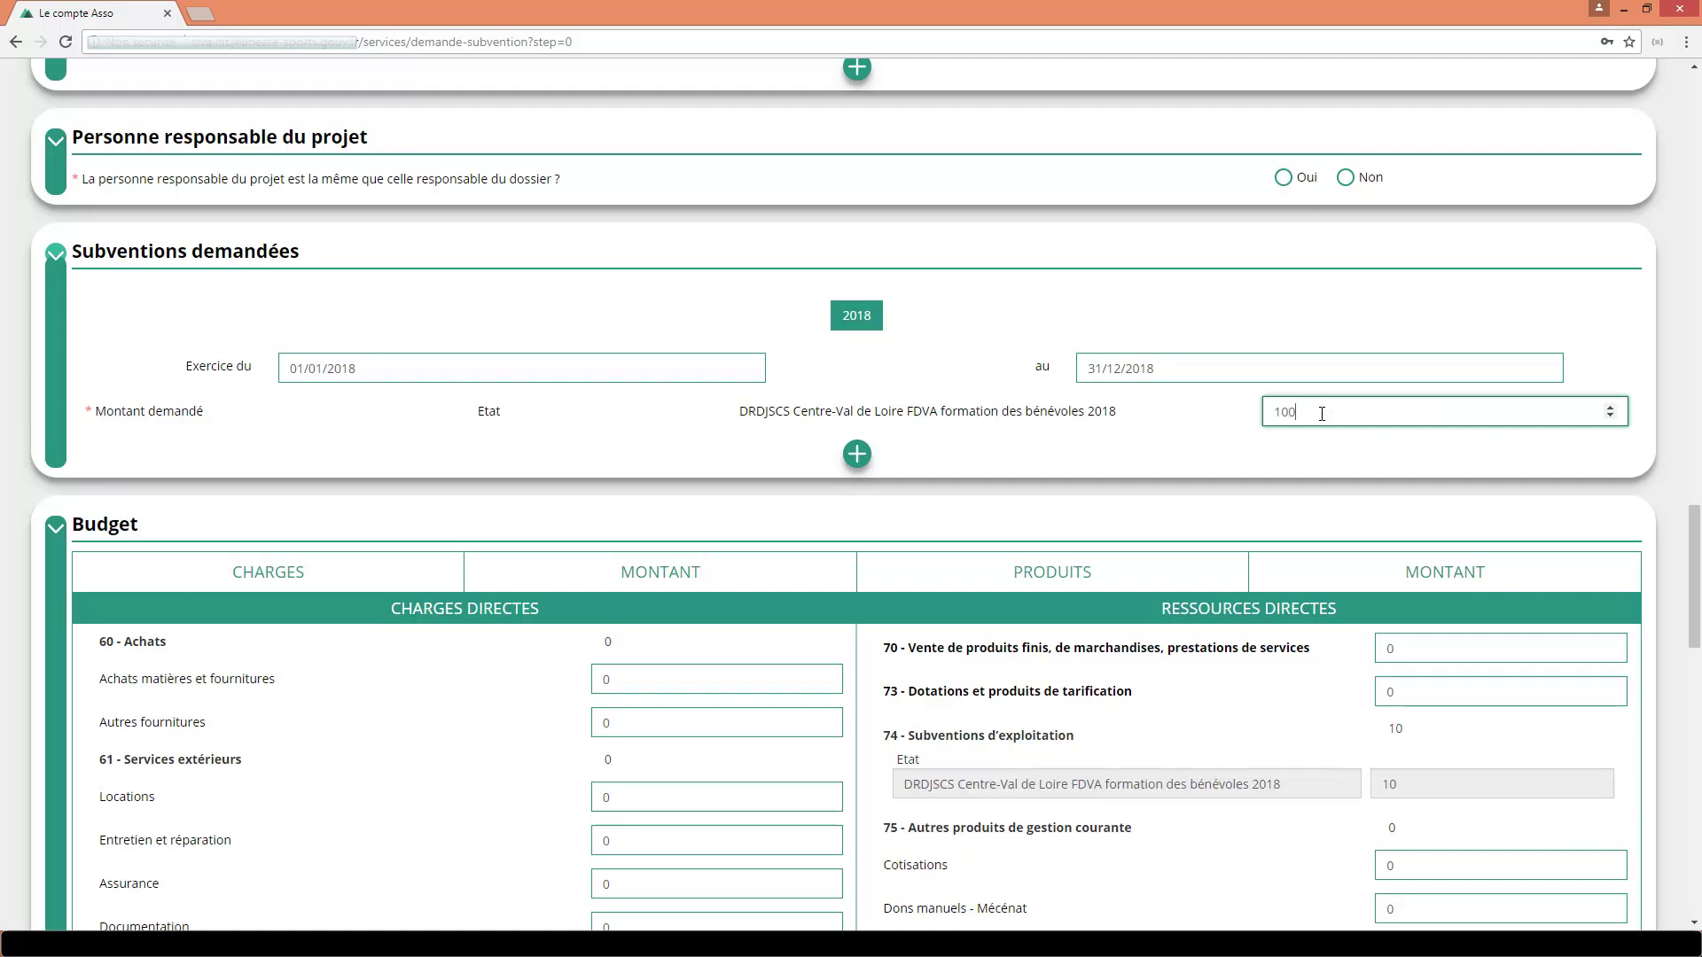
Add a 1000 co-financing line from Conseil régional Centre-Val de Loire.
click(856, 454)
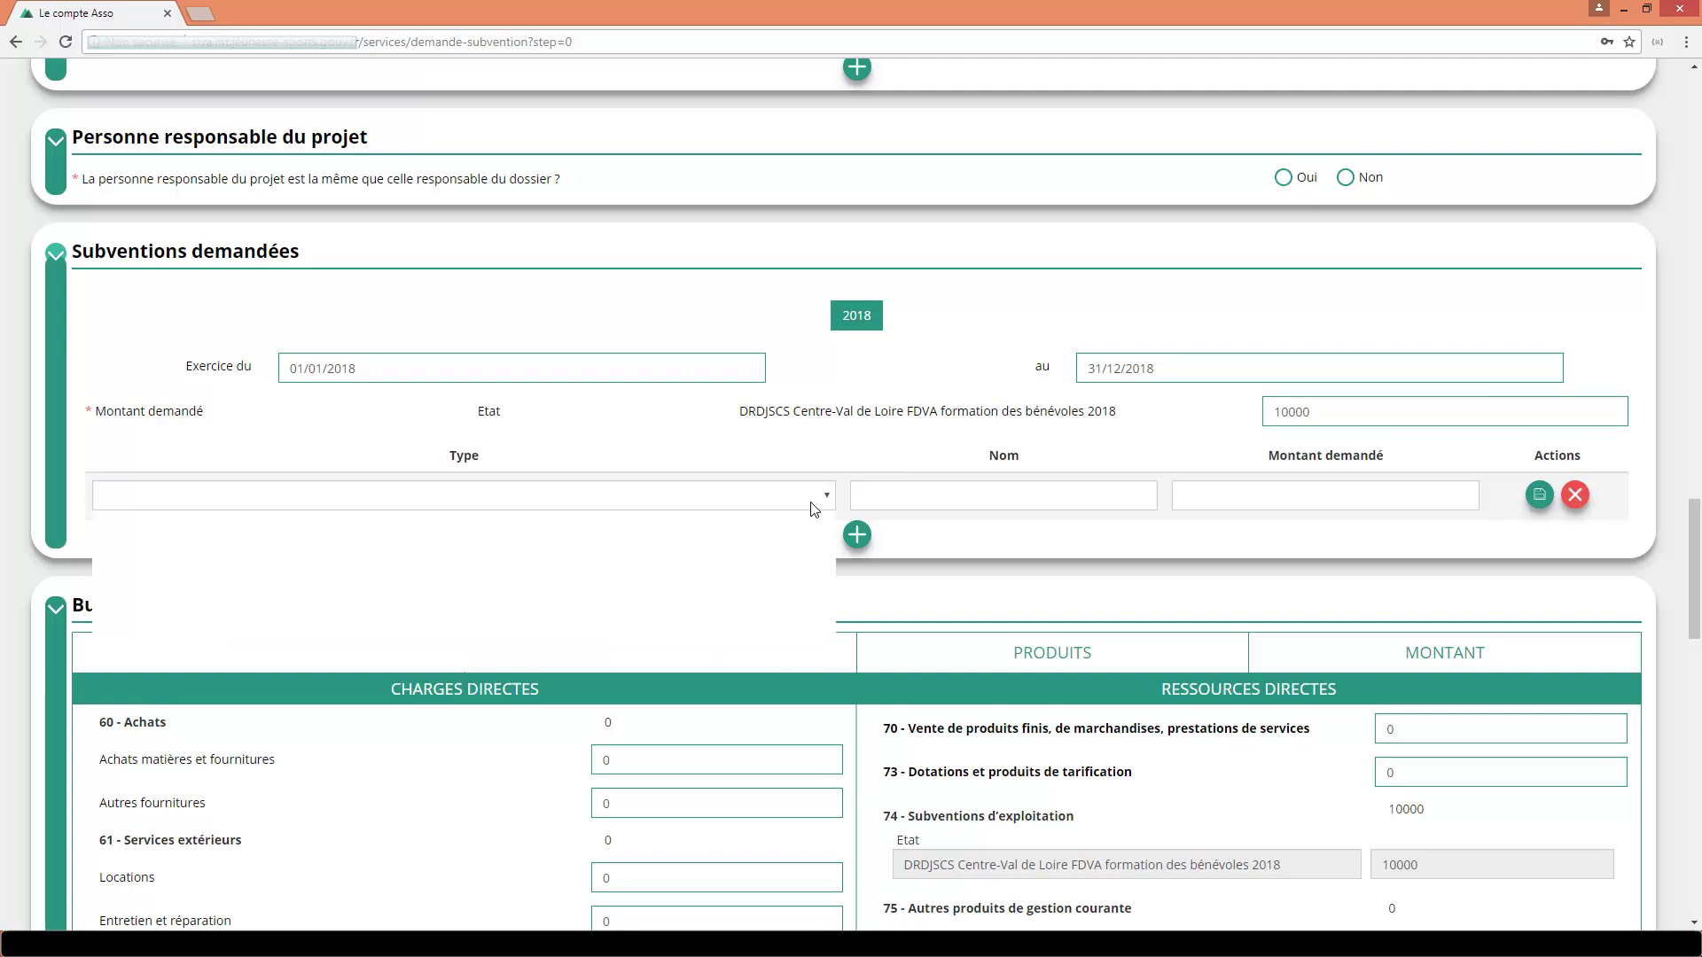
click(812, 502)
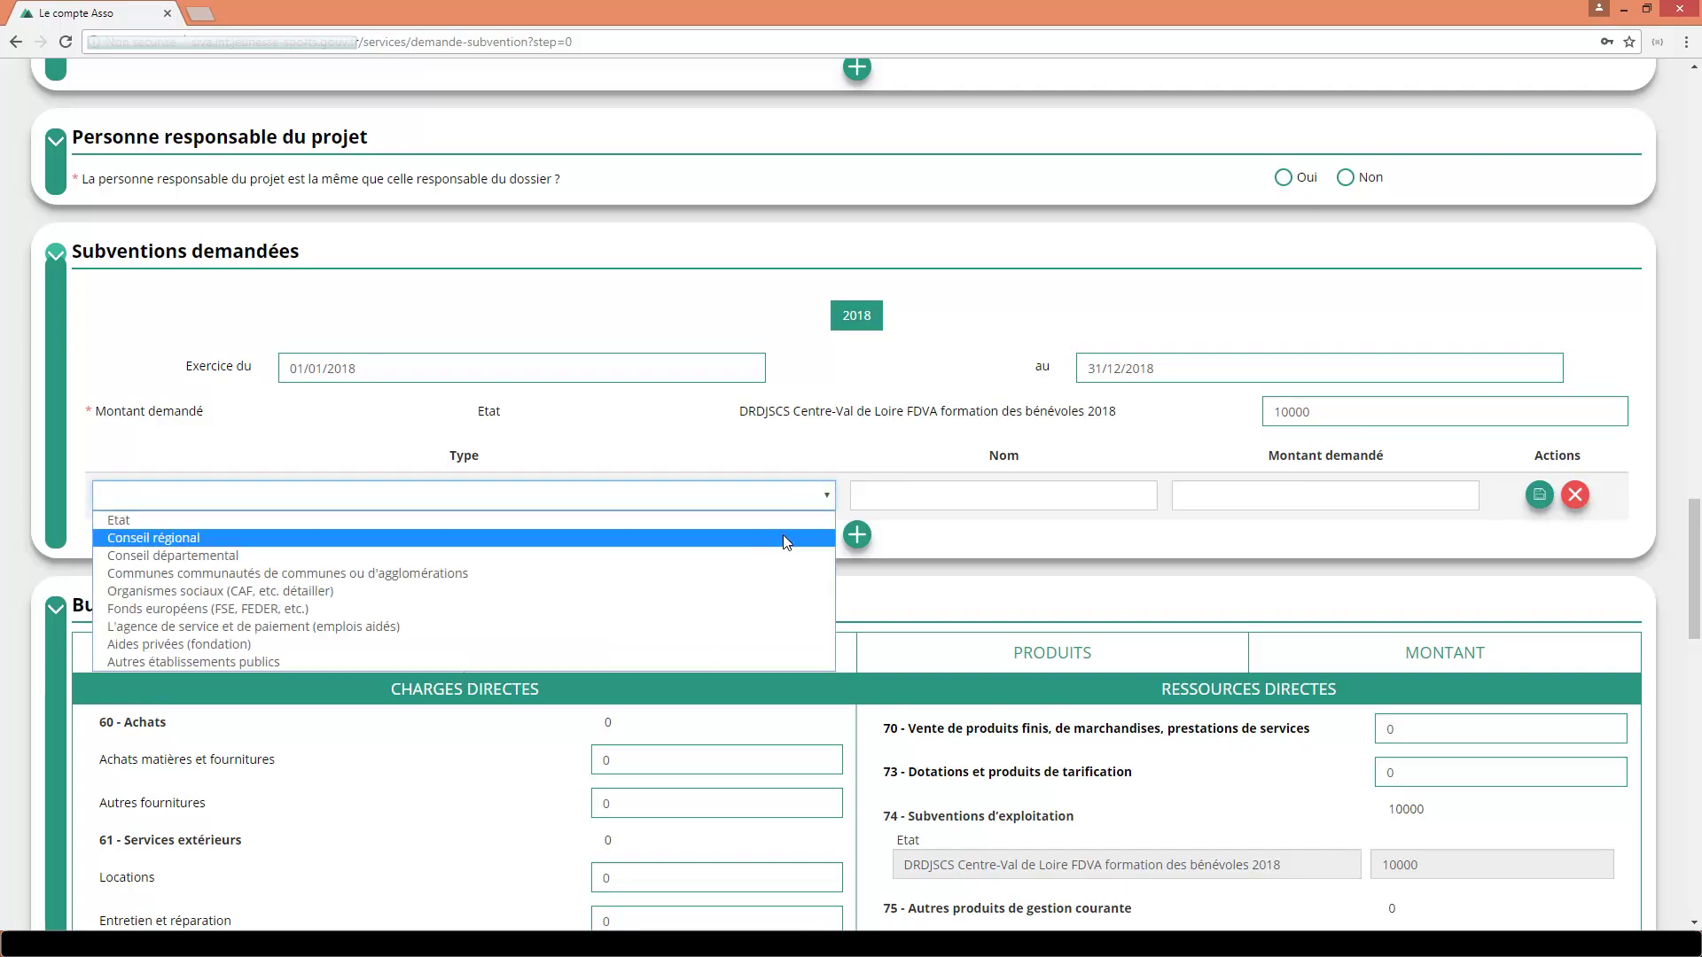
click(785, 538)
click(892, 498)
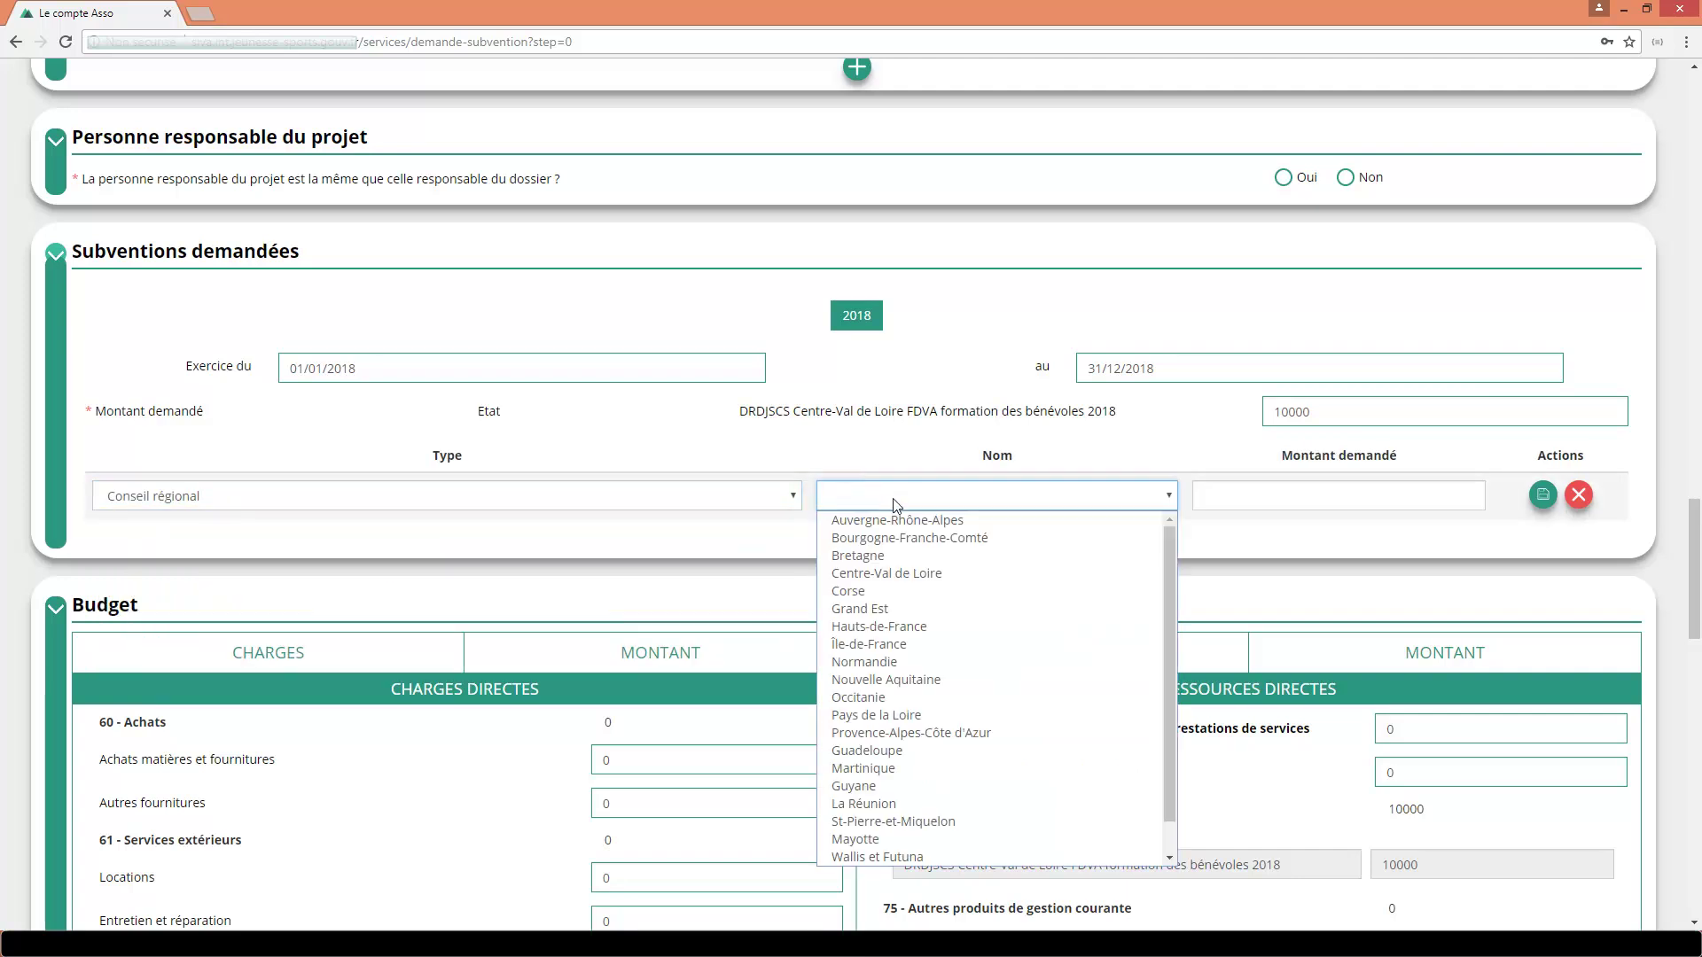
click(893, 574)
click(1220, 499)
text(1000)
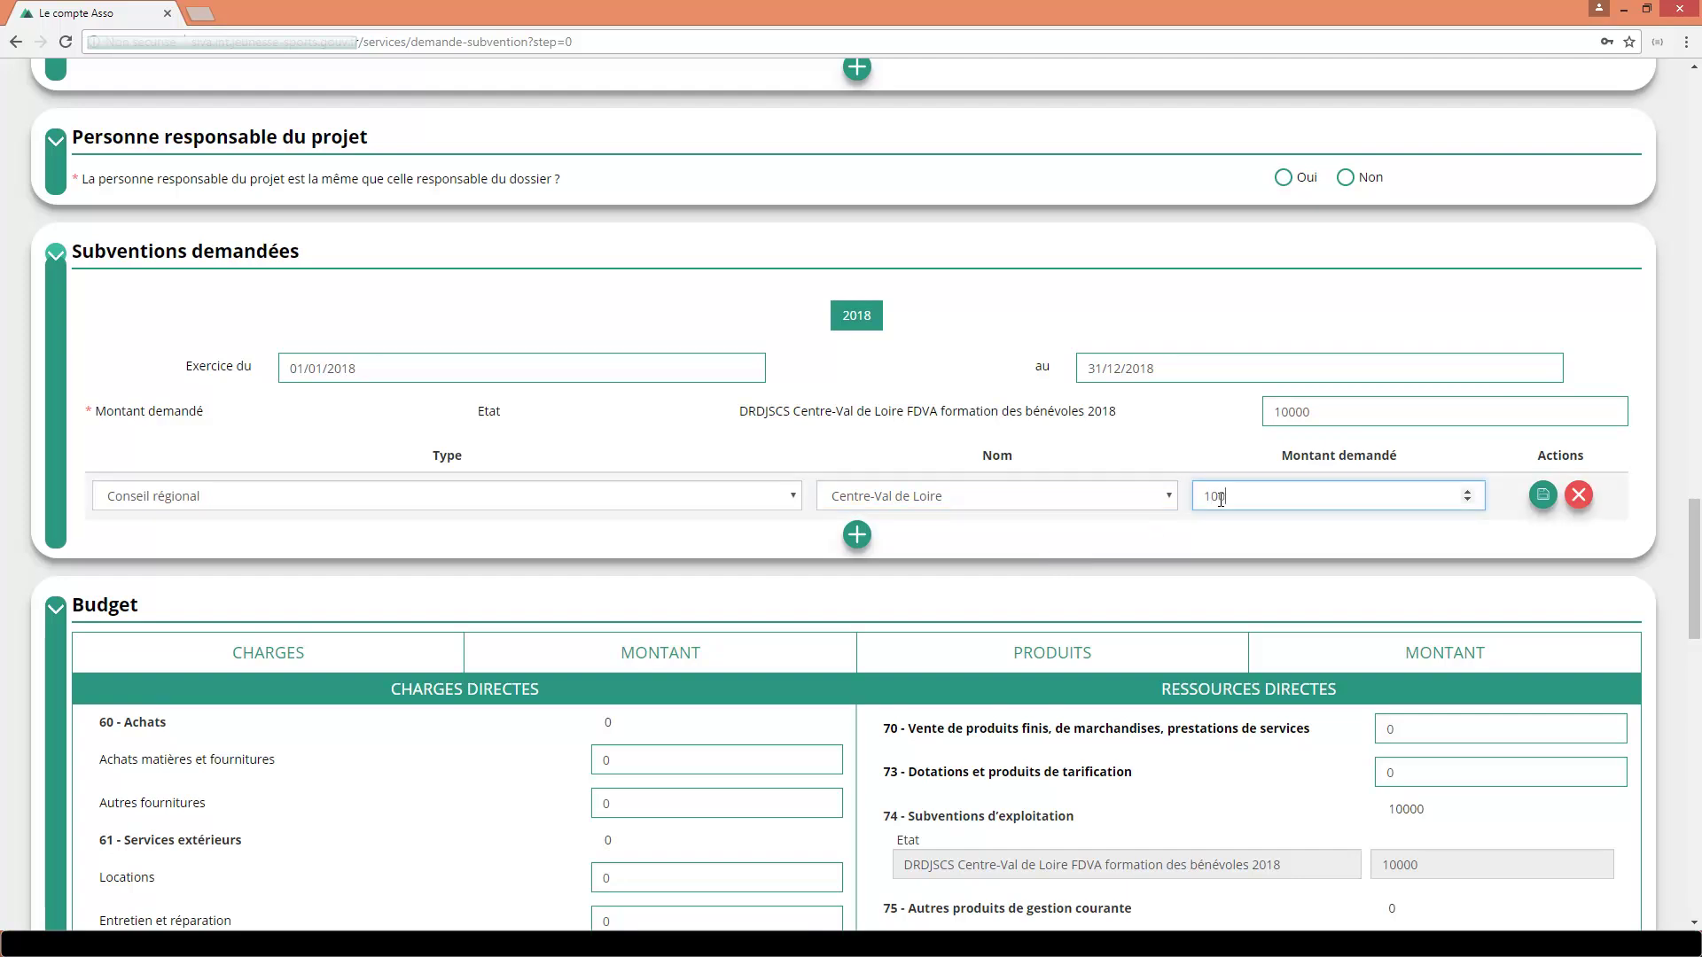
click(1536, 500)
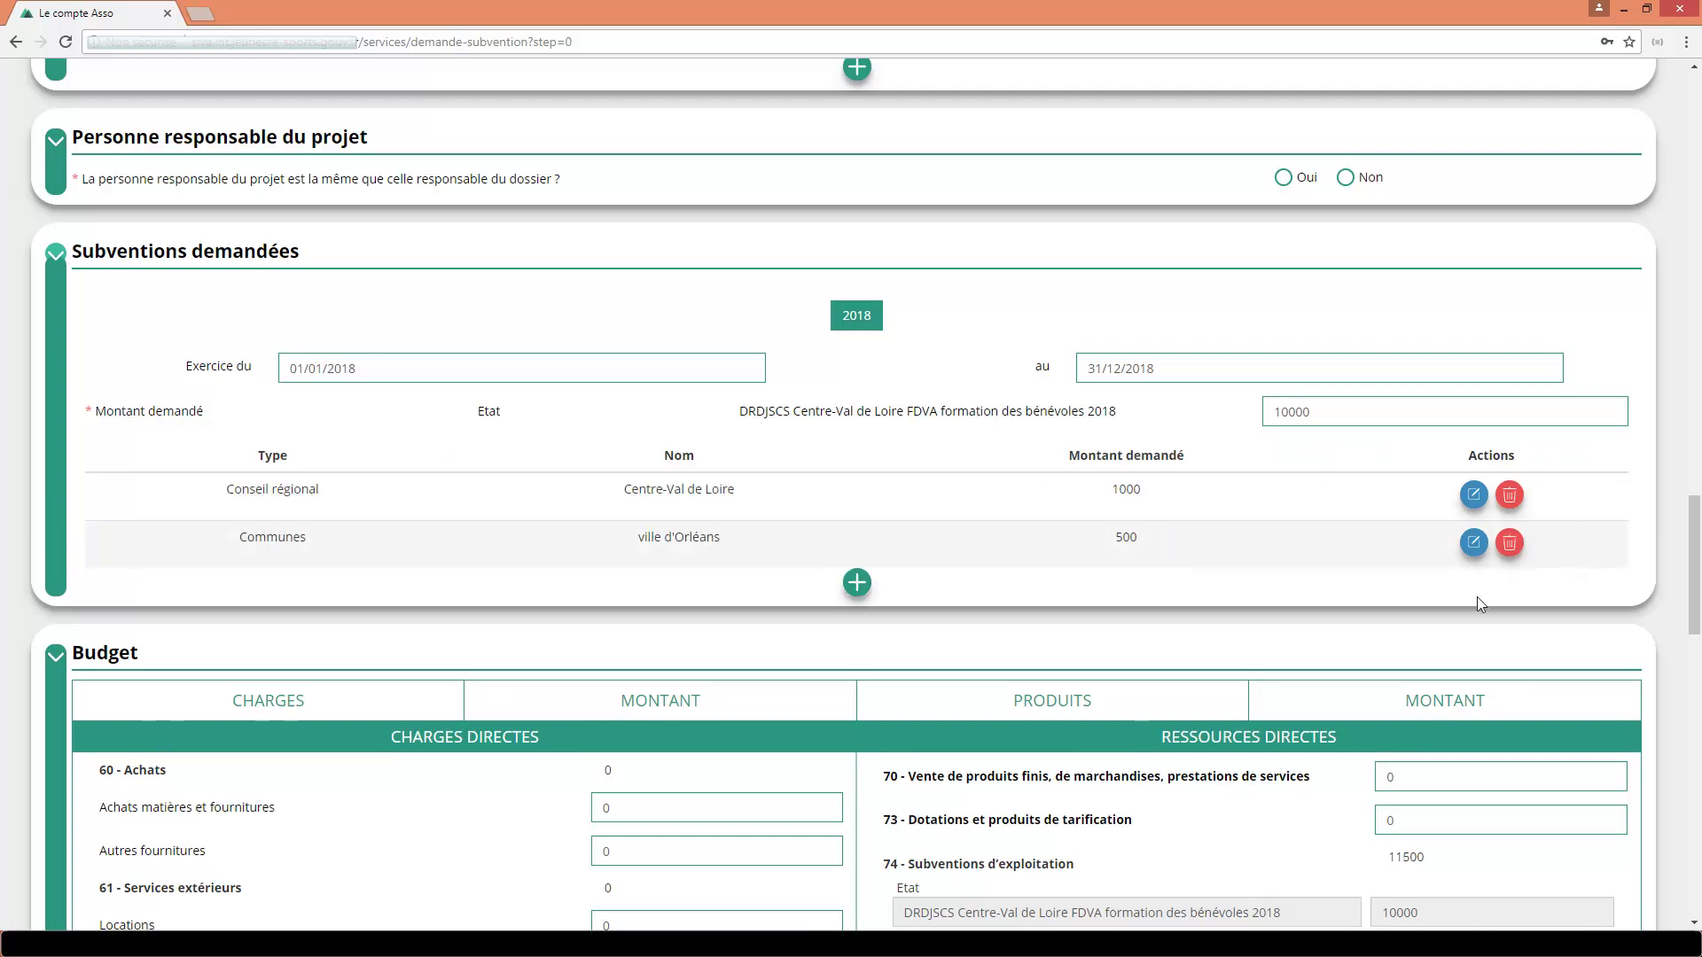
Enter budget charges of 2500 for intermediary fees and honoraria and 8000 for payroll taxes.
scroll(1456, 610, down, 5)
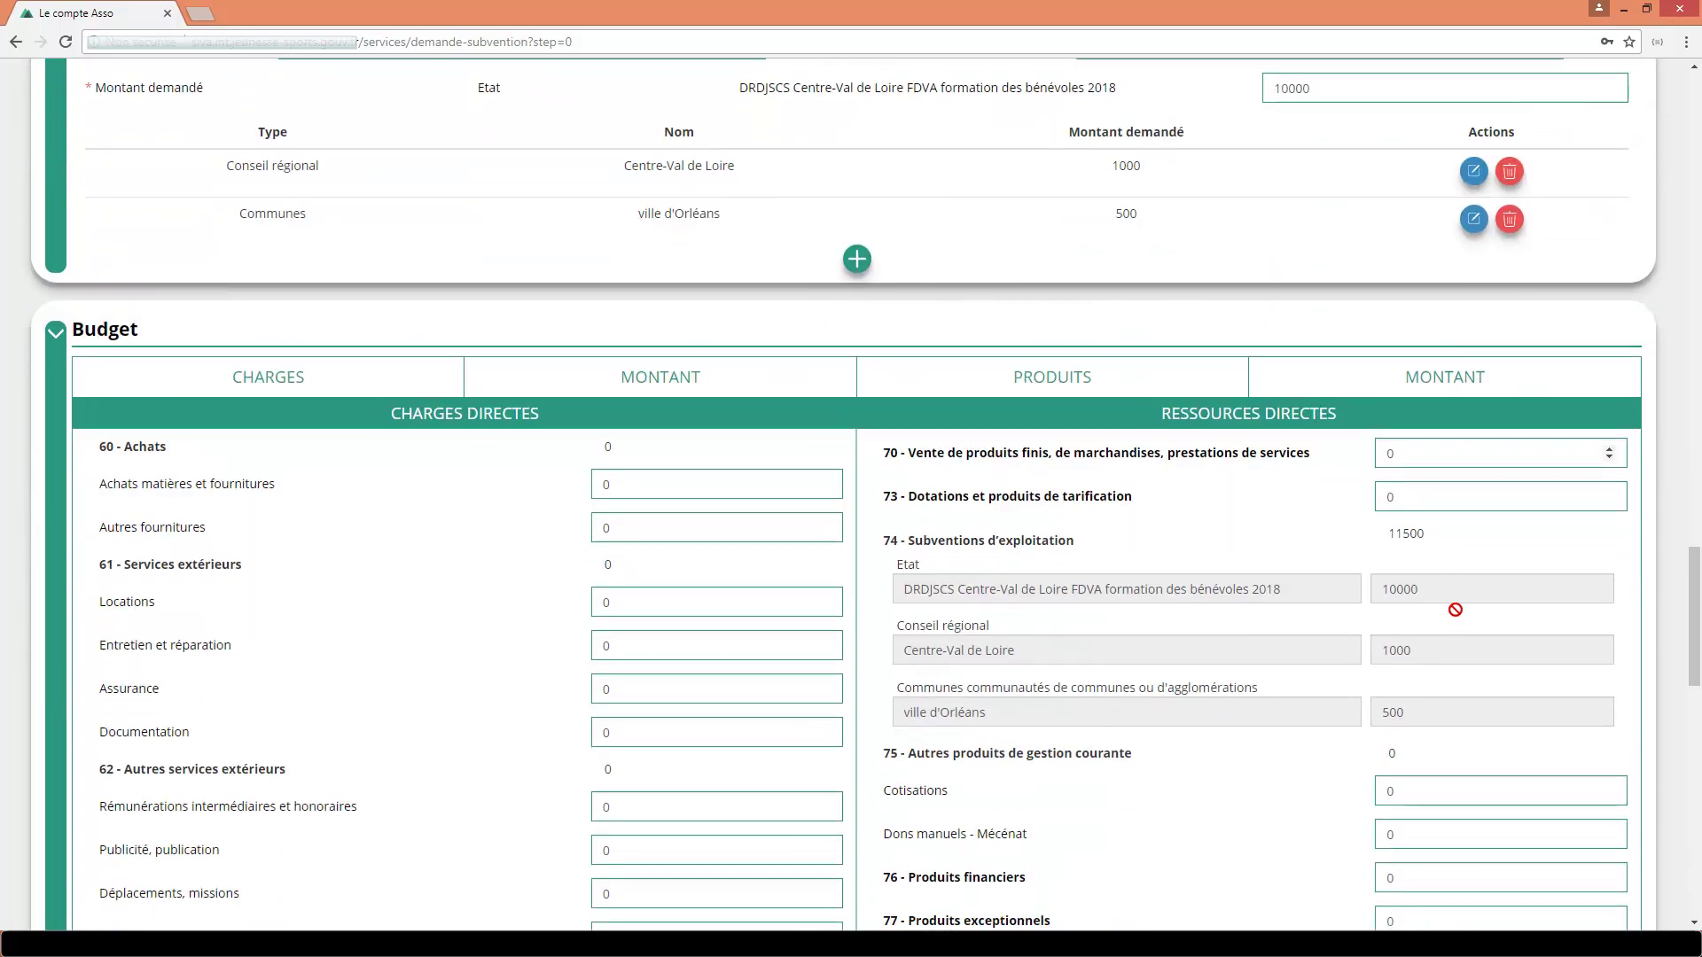
scroll(1455, 616, down, 1)
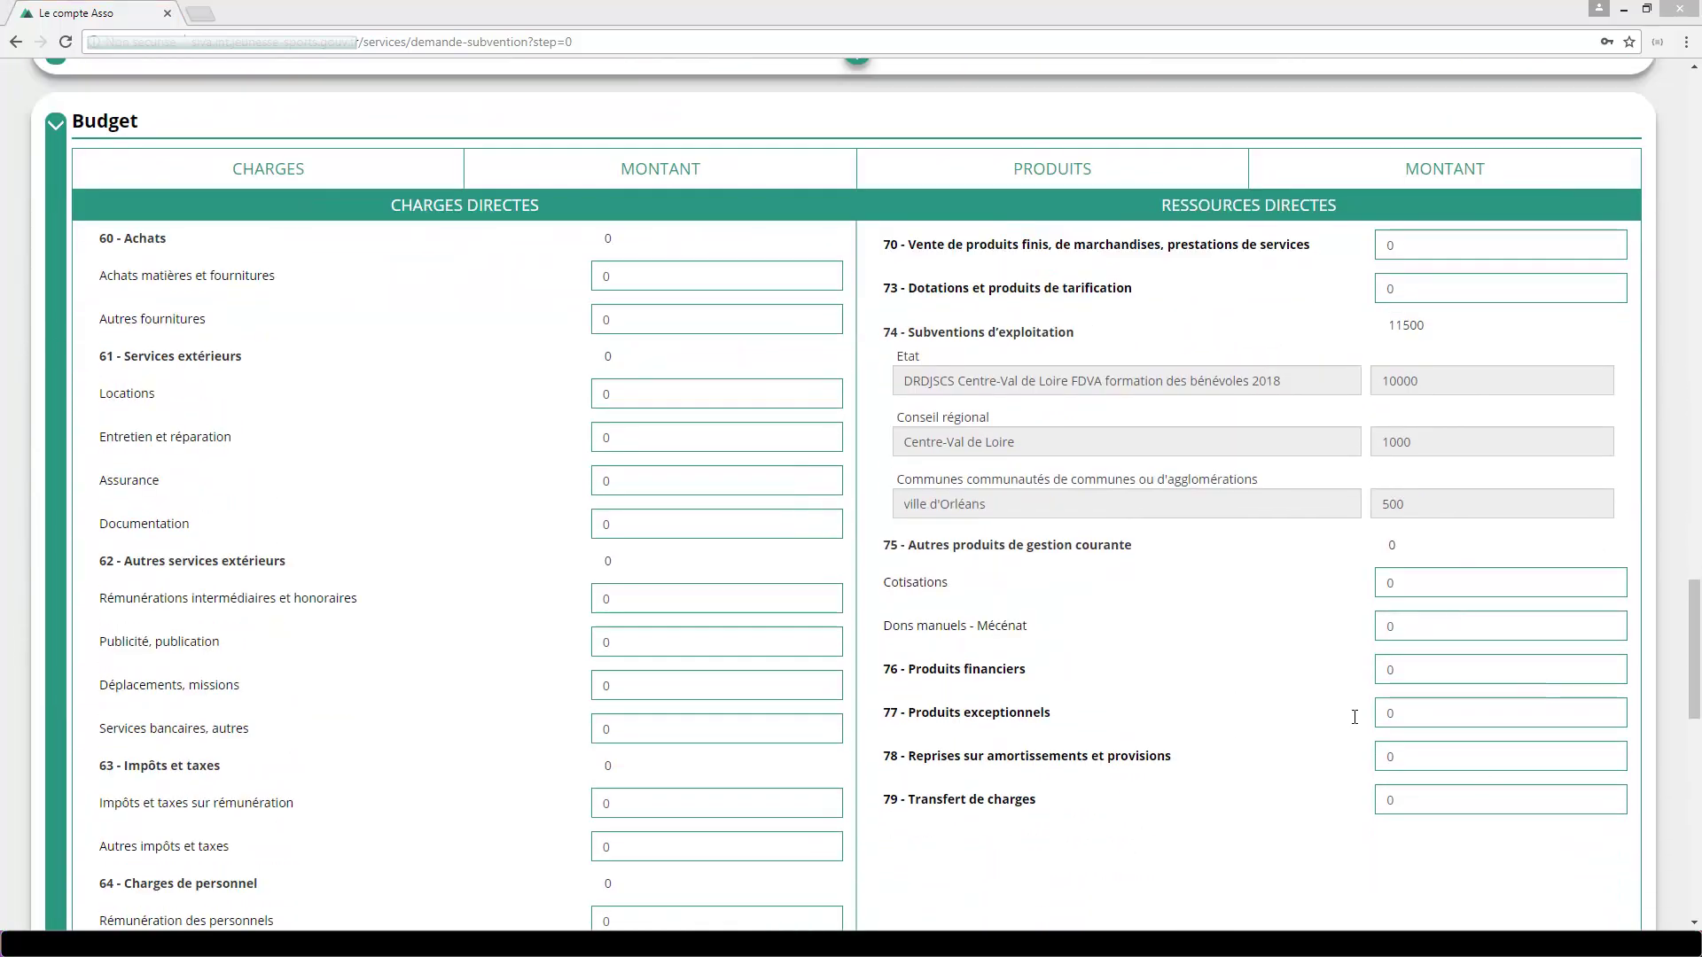
click(595, 599)
text(2500)
scroll(579, 603, down, 3)
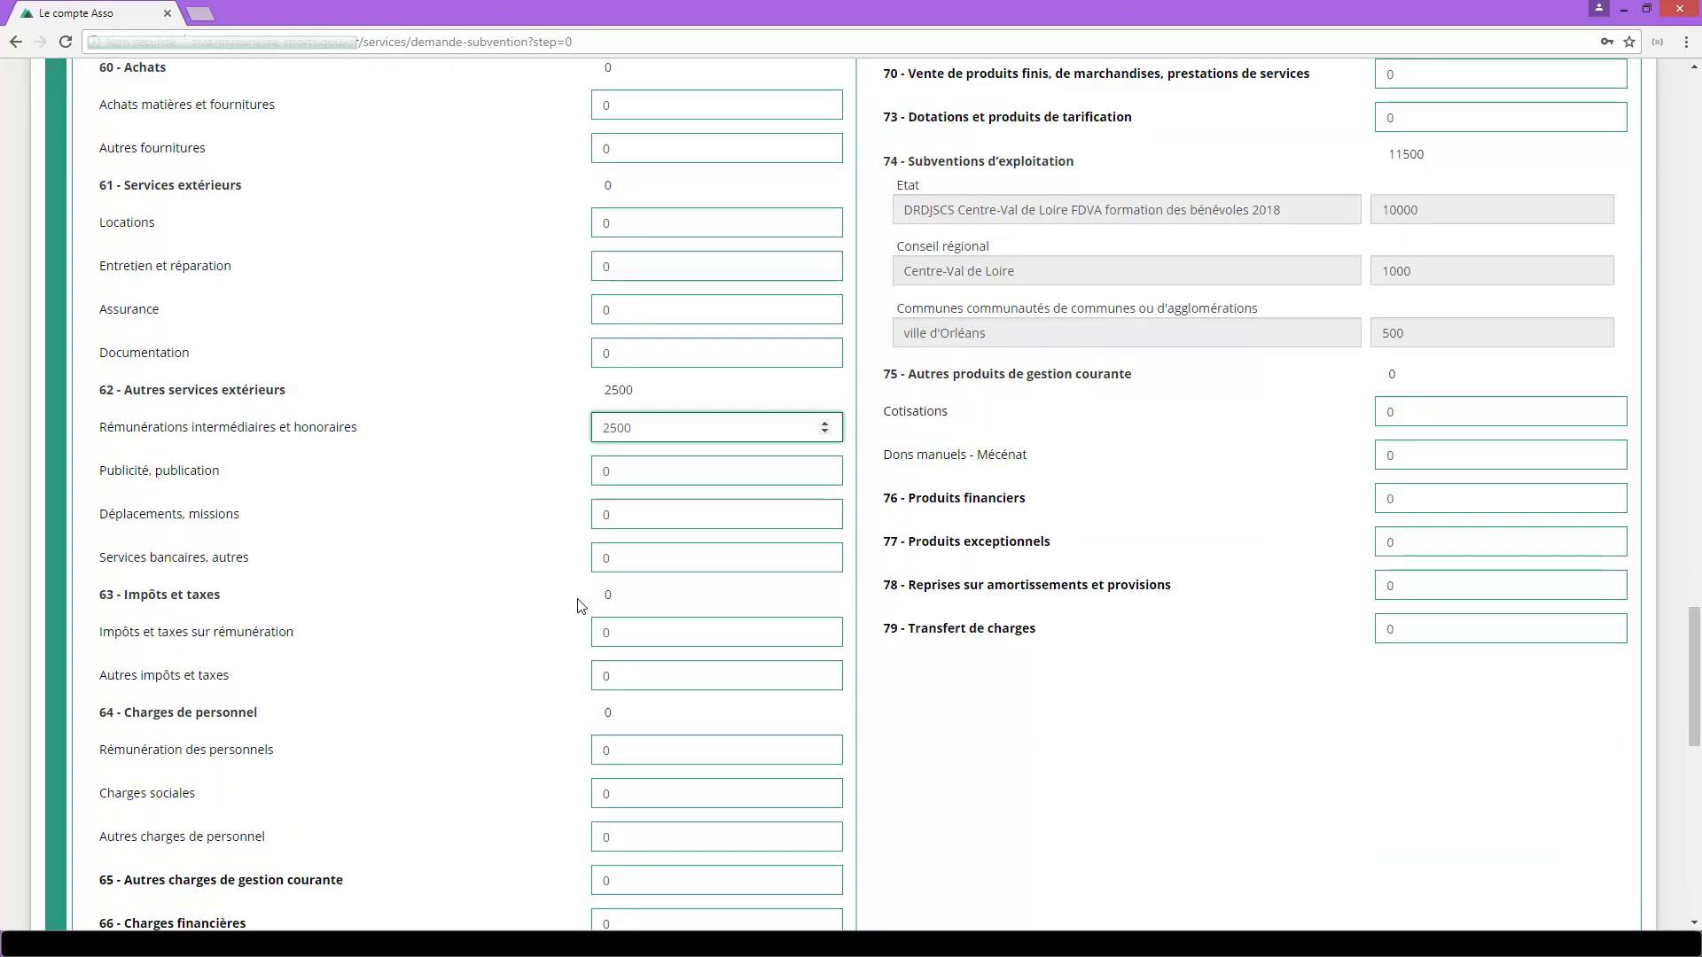
click(595, 542)
double_click(595, 543)
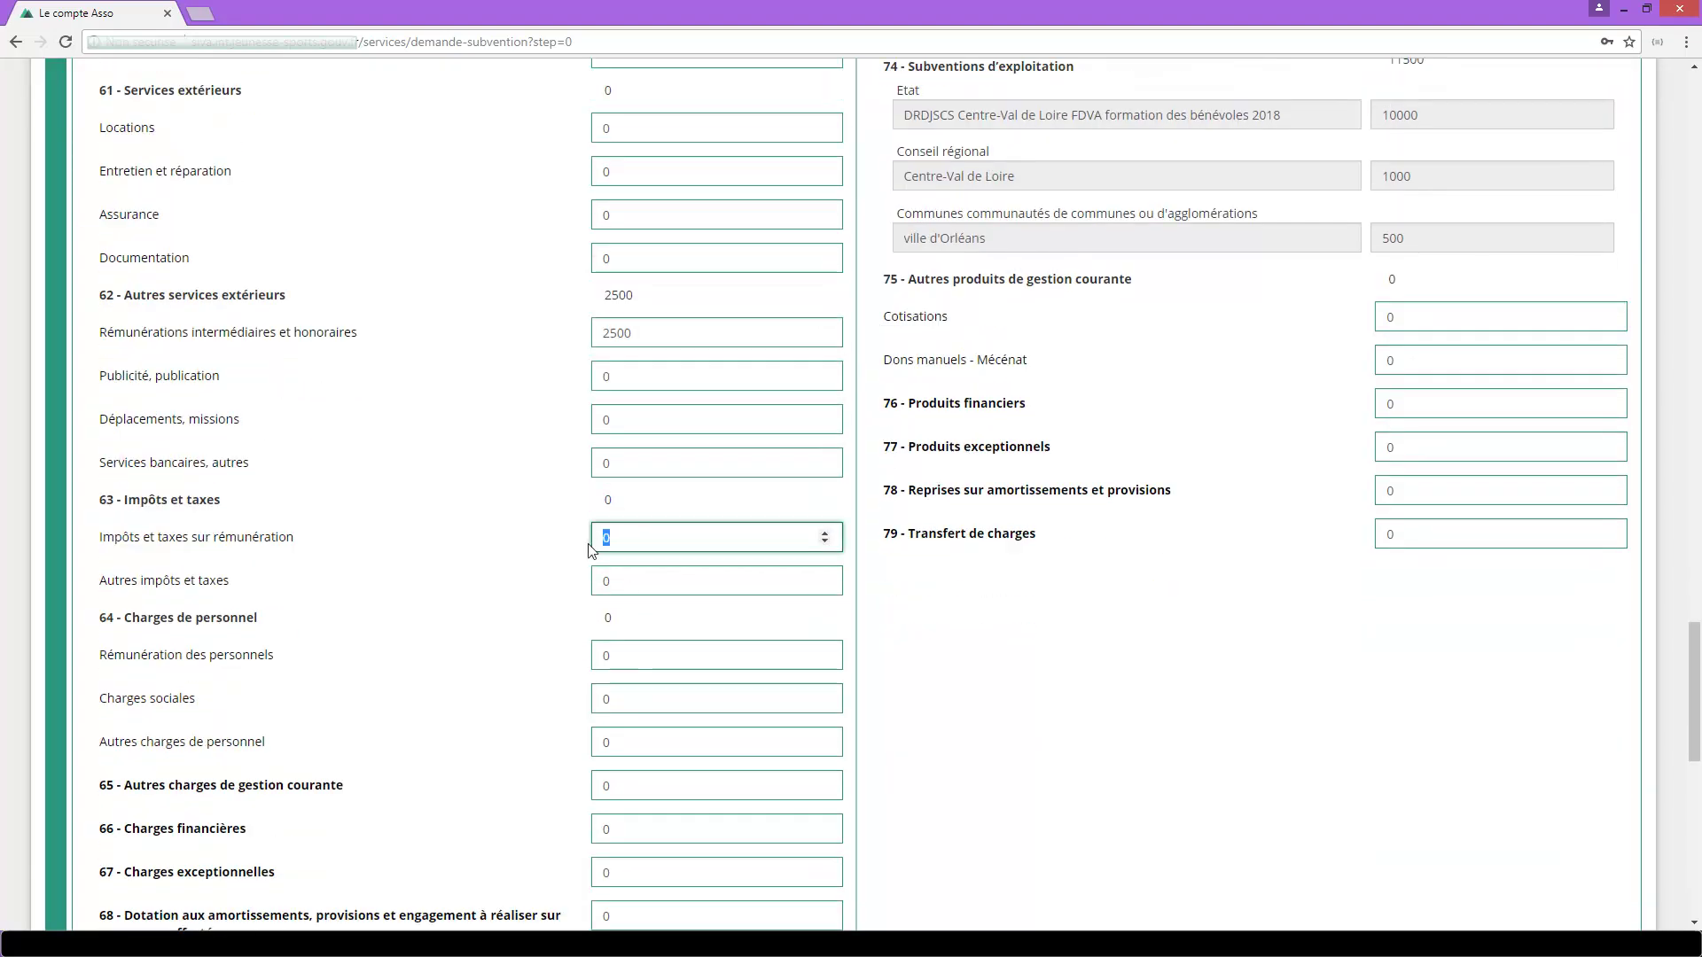
text(8000)
Enter 1000 for the 69 - Impôts sur les bénéfices charge so charges total 11500.
scroll(587, 549, down, 1)
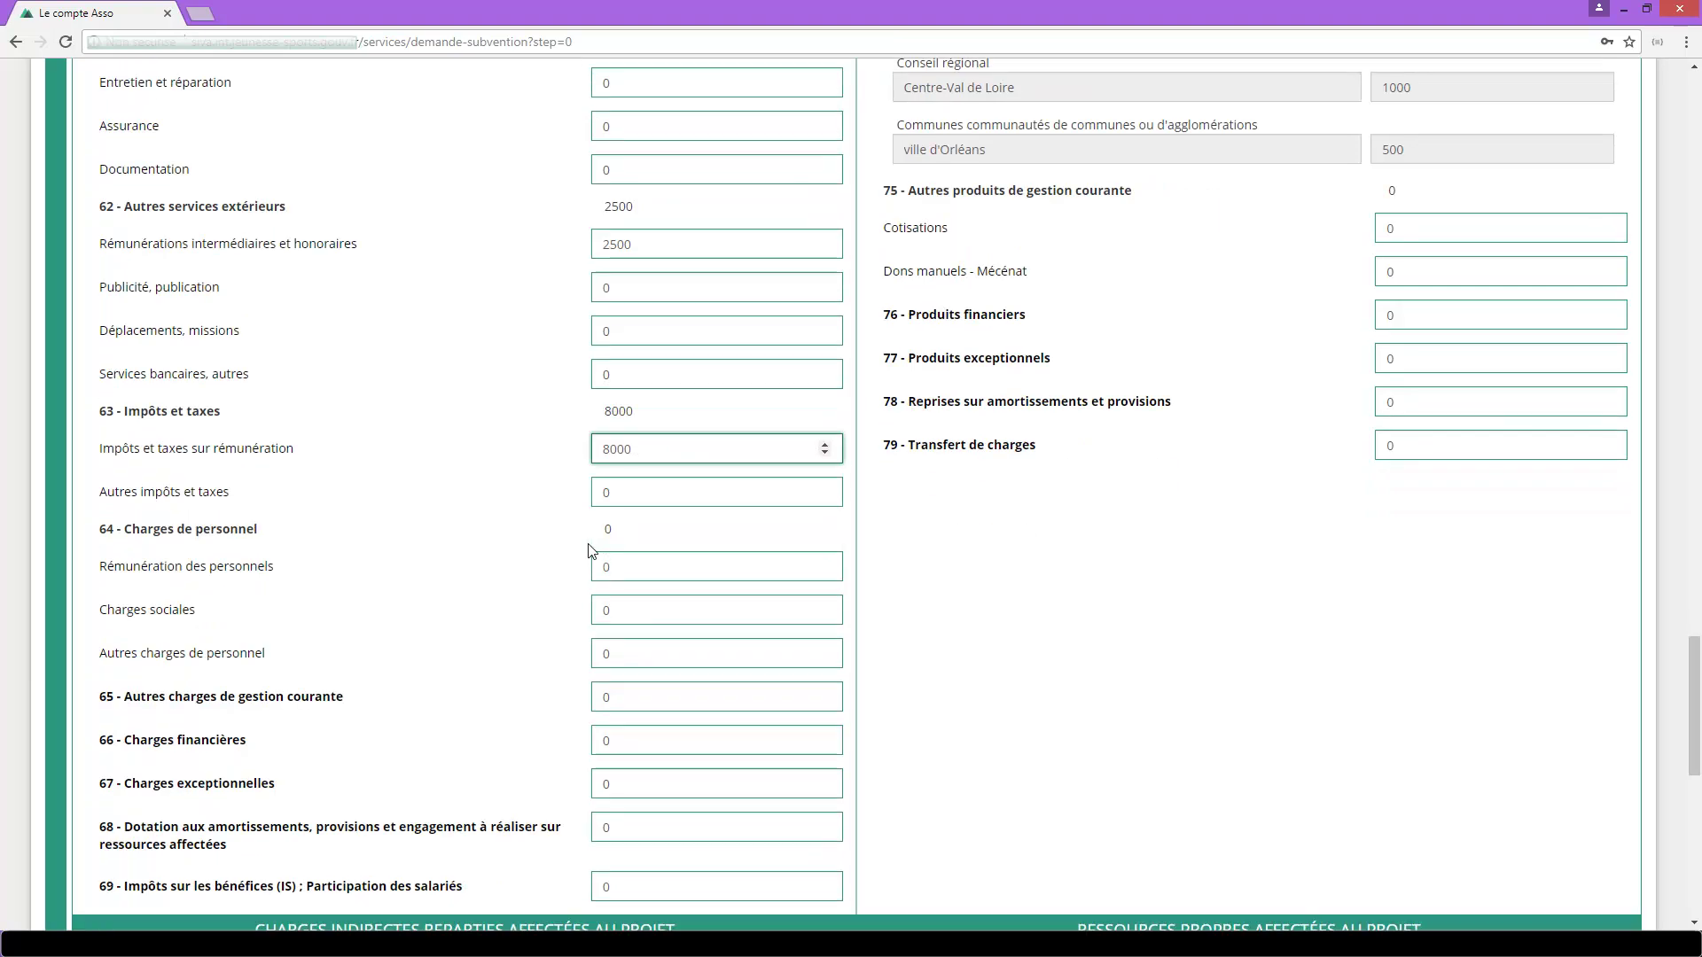
scroll(591, 550, down, 5)
double_click(587, 356)
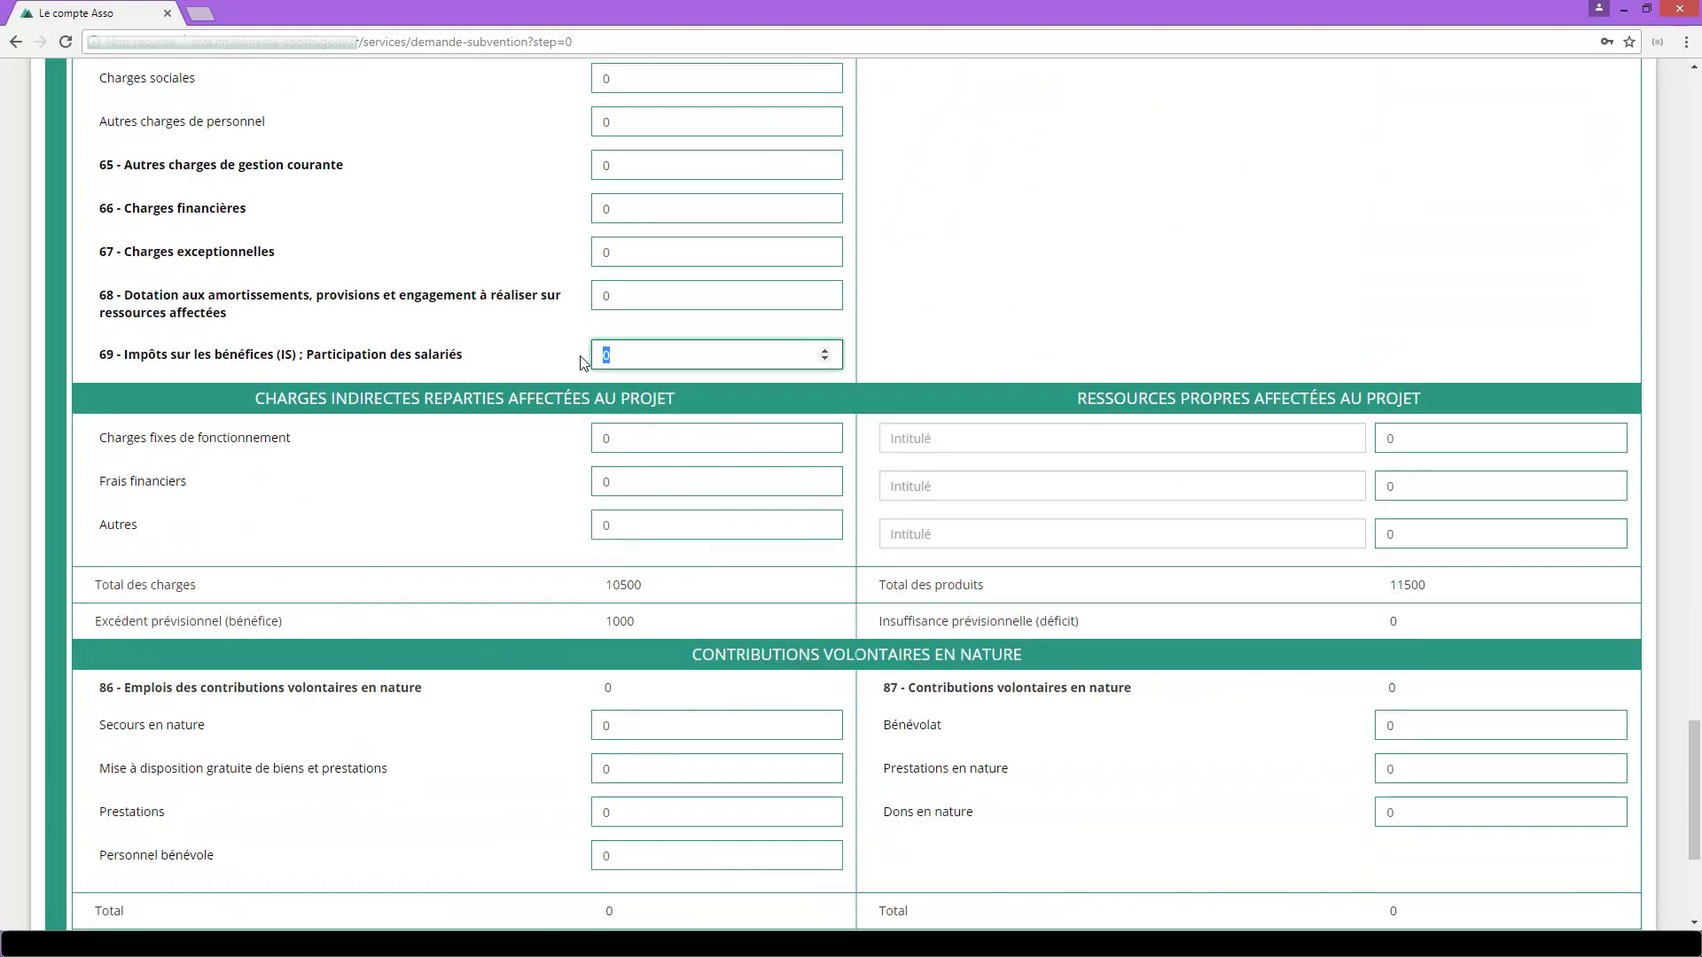
text(1000)
scroll(729, 493, down, 1)
Set the project's final financial year (Exercice de fin) to 2020.
click(1644, 874)
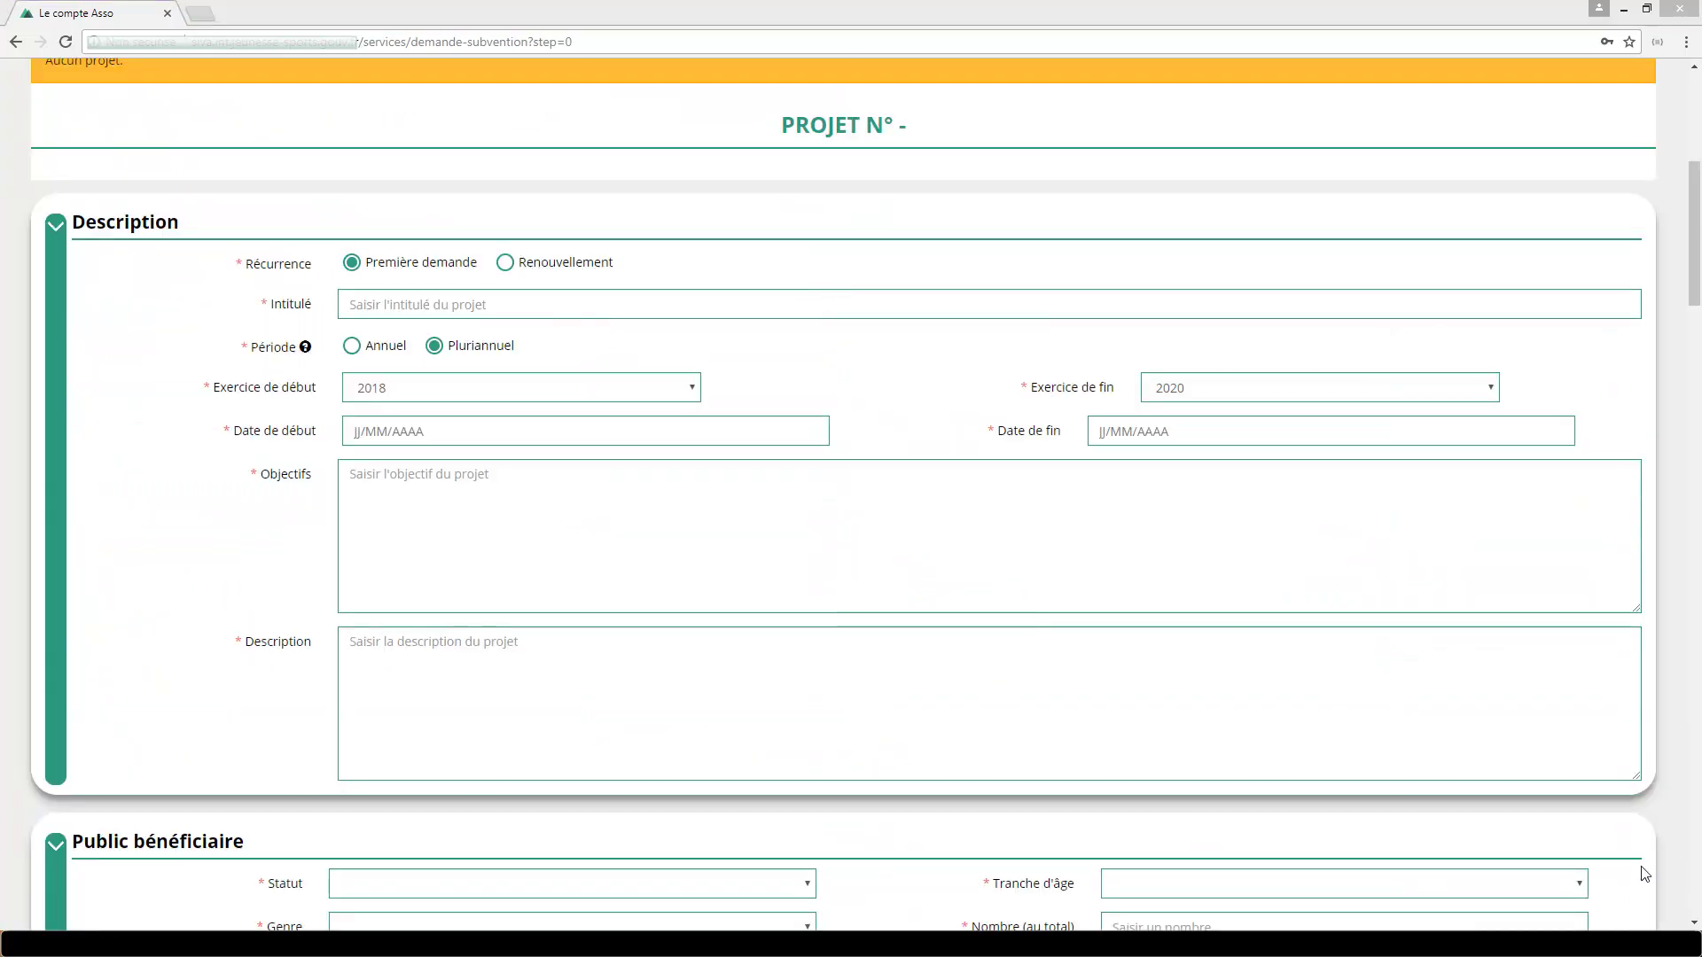
click(1492, 389)
click(1494, 393)
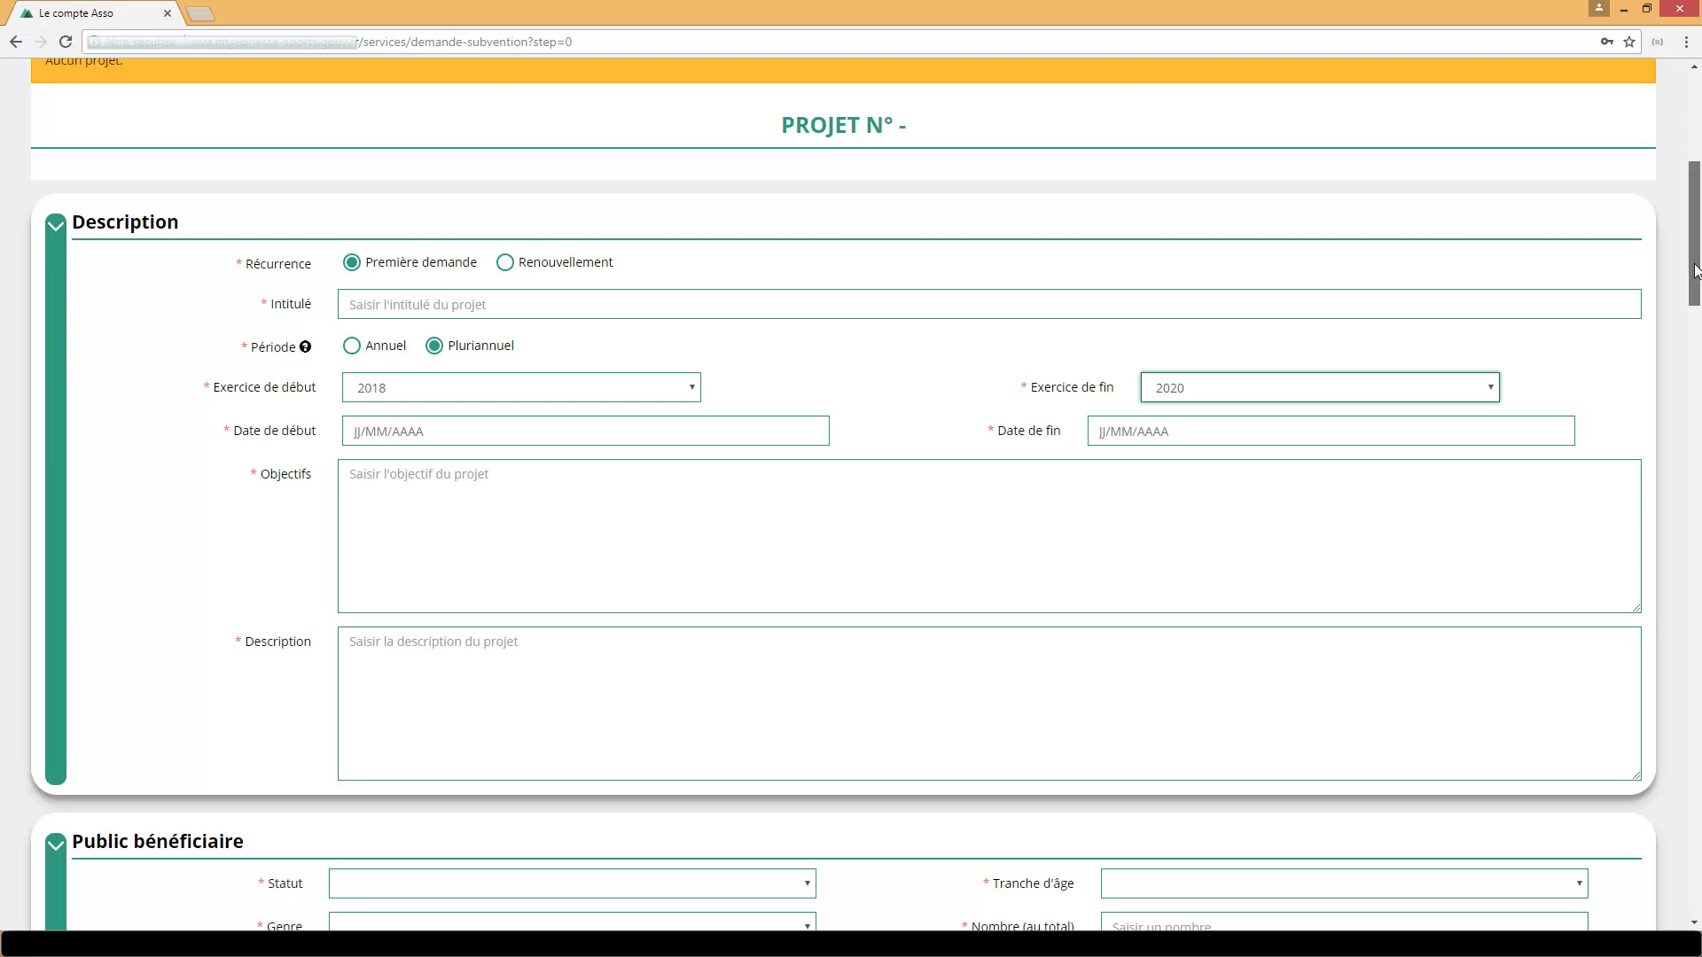
Duplicate the 2018 grant requests and budget to 2019 and 2020, checking both years.
drag(1694, 270, 1700, 574)
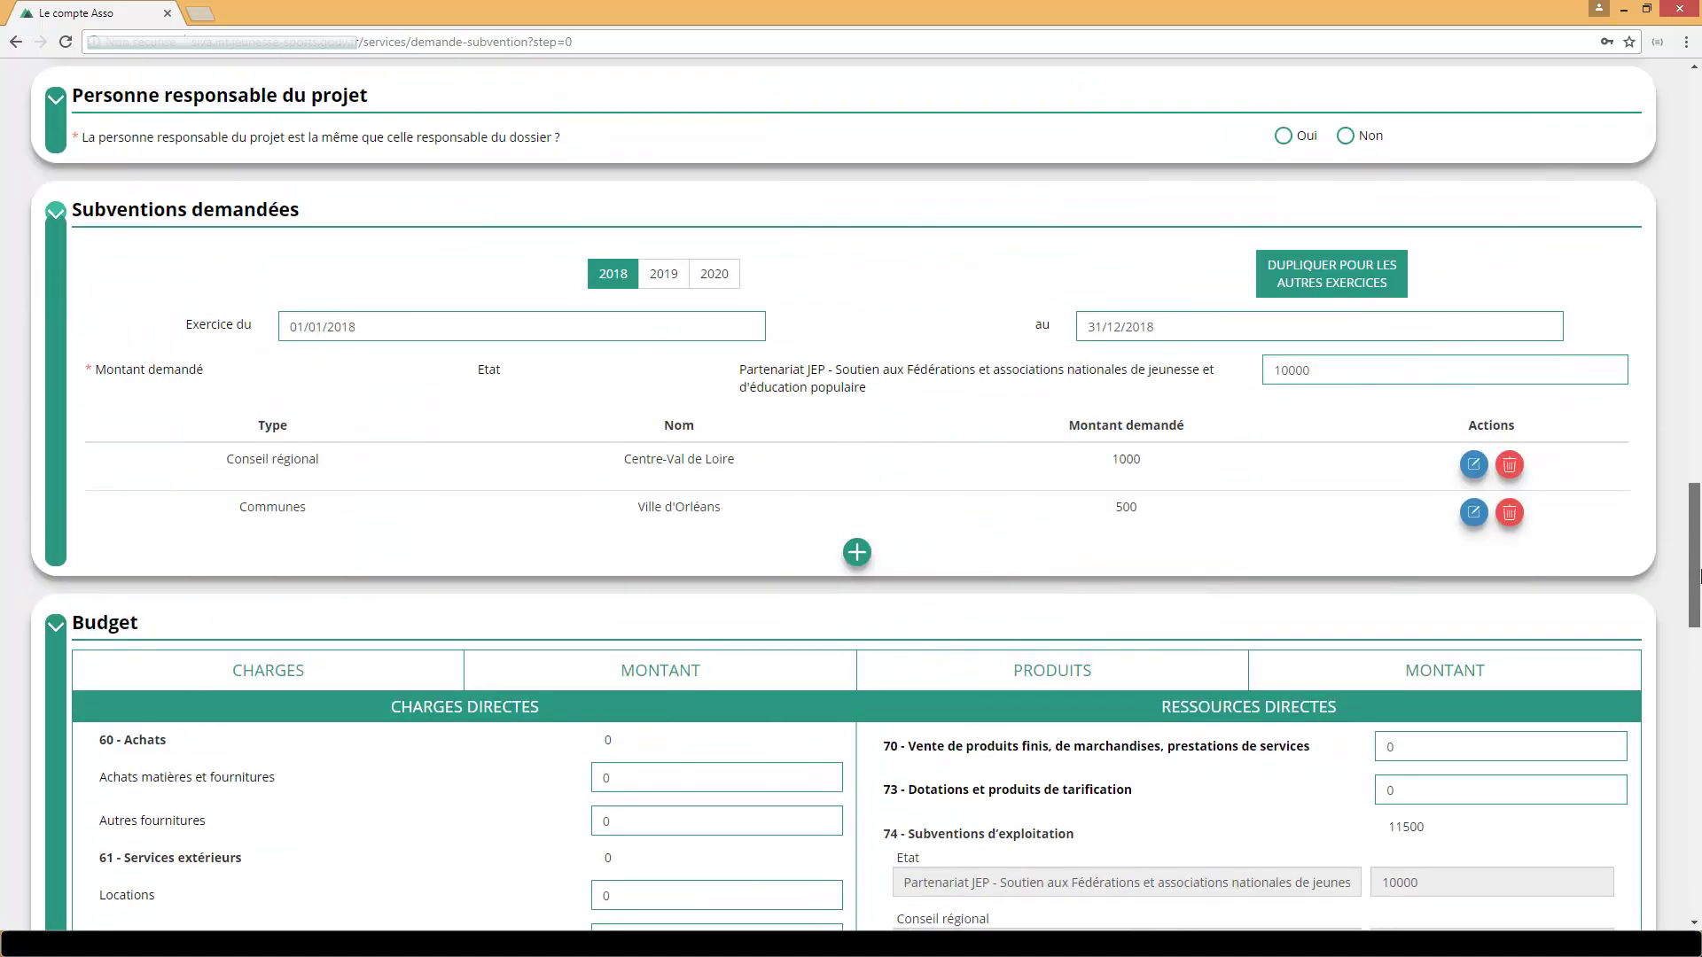
click(1307, 281)
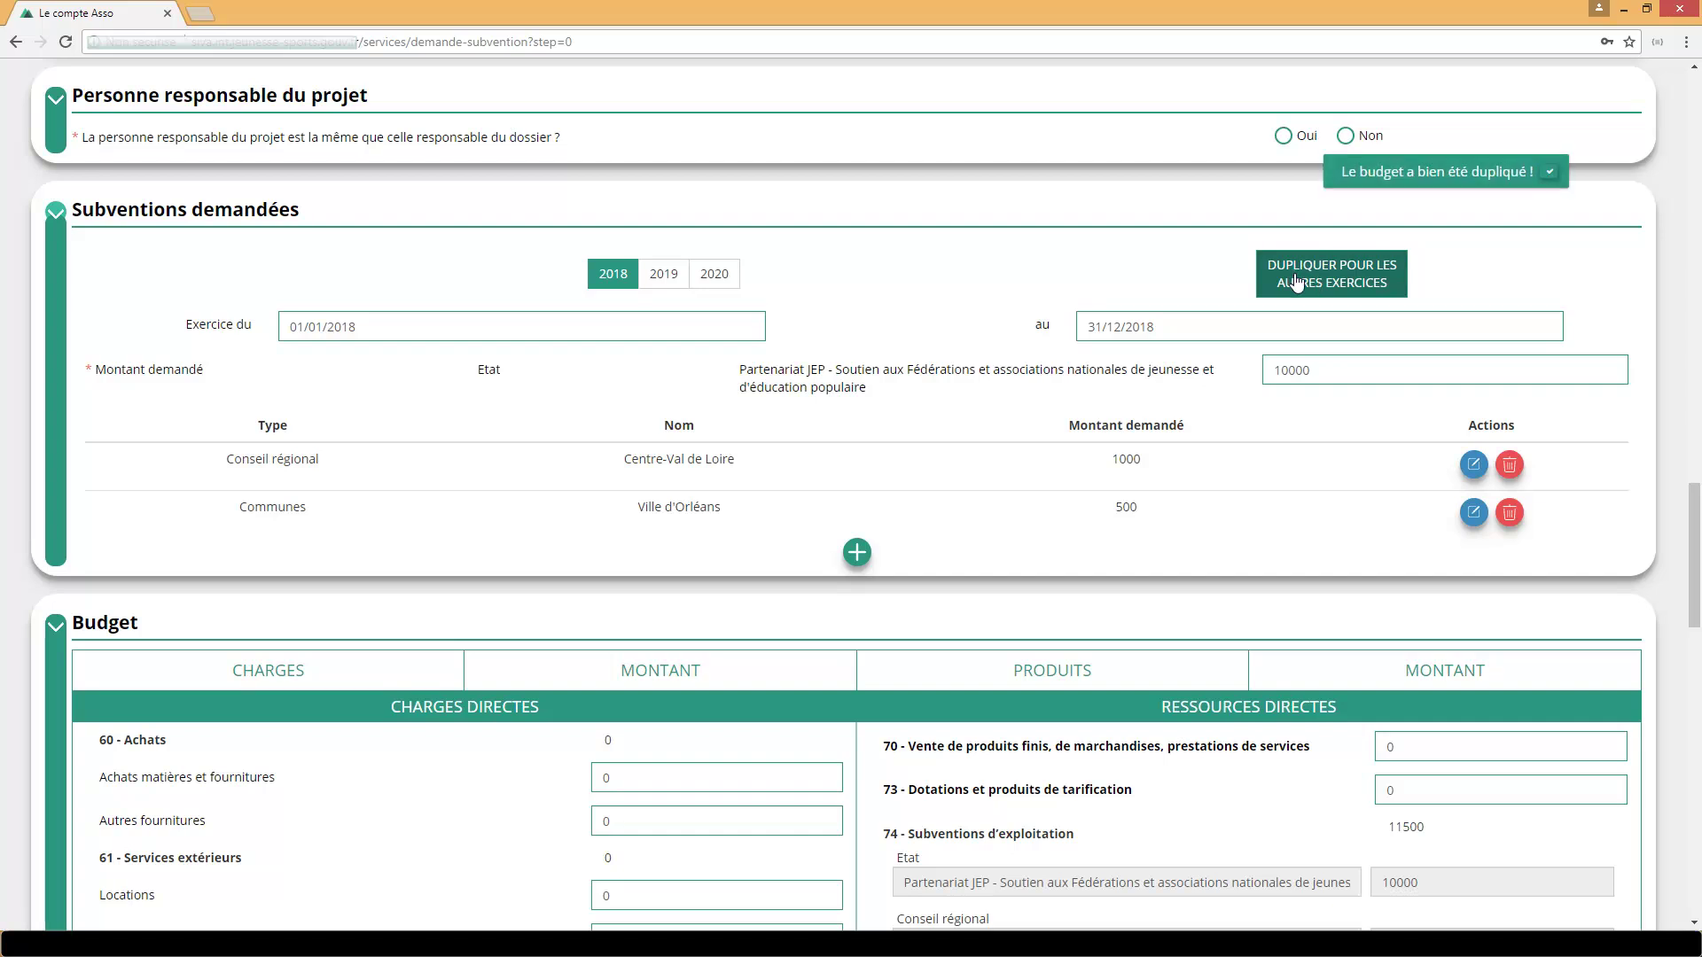
click(663, 277)
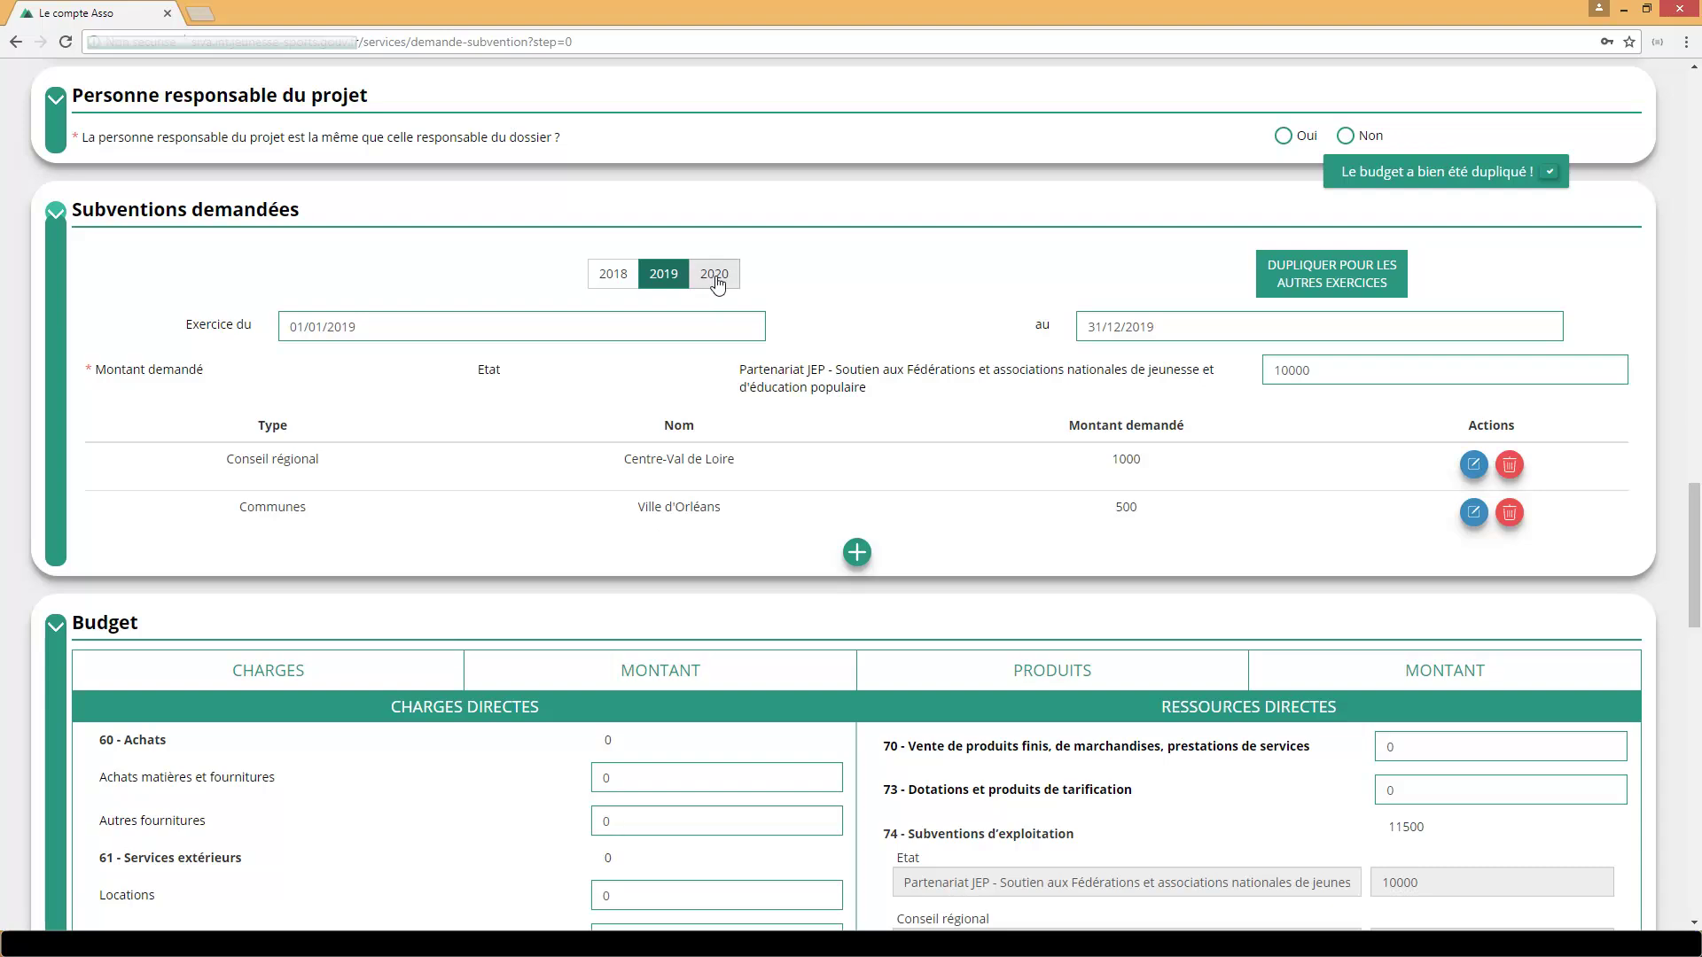
click(716, 280)
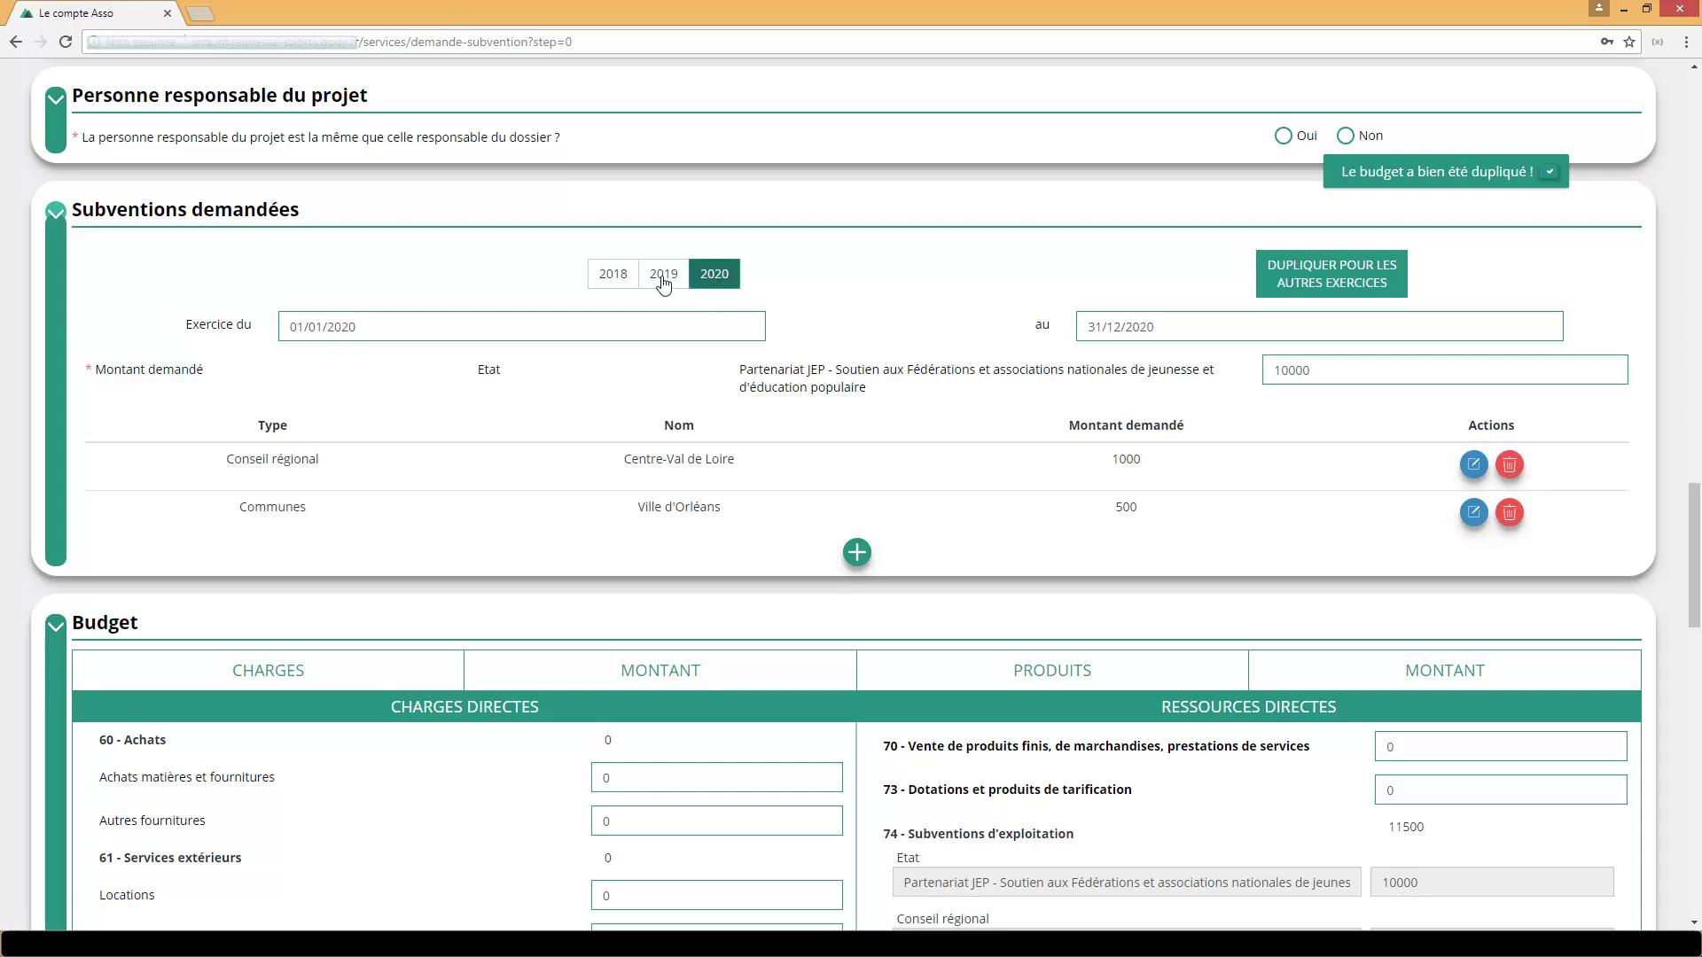
scroll(767, 329, down, 15)
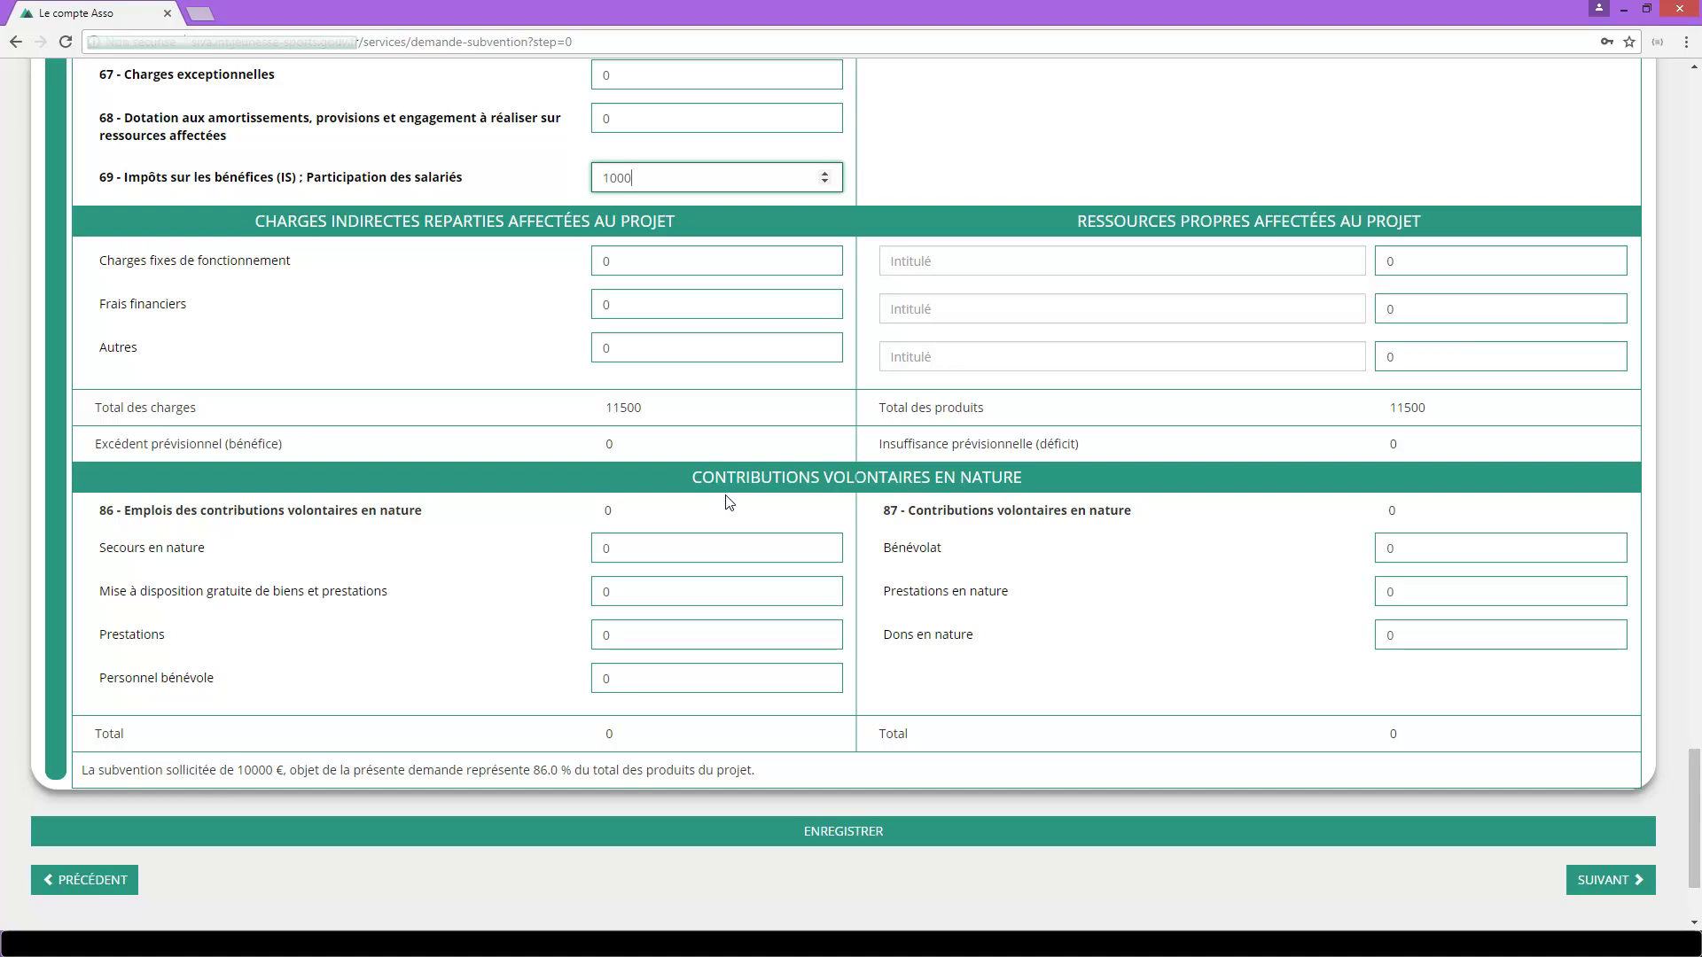
Save the project budget, fix the flagged beneficiary status, and advance to the Attestations step.
click(869, 838)
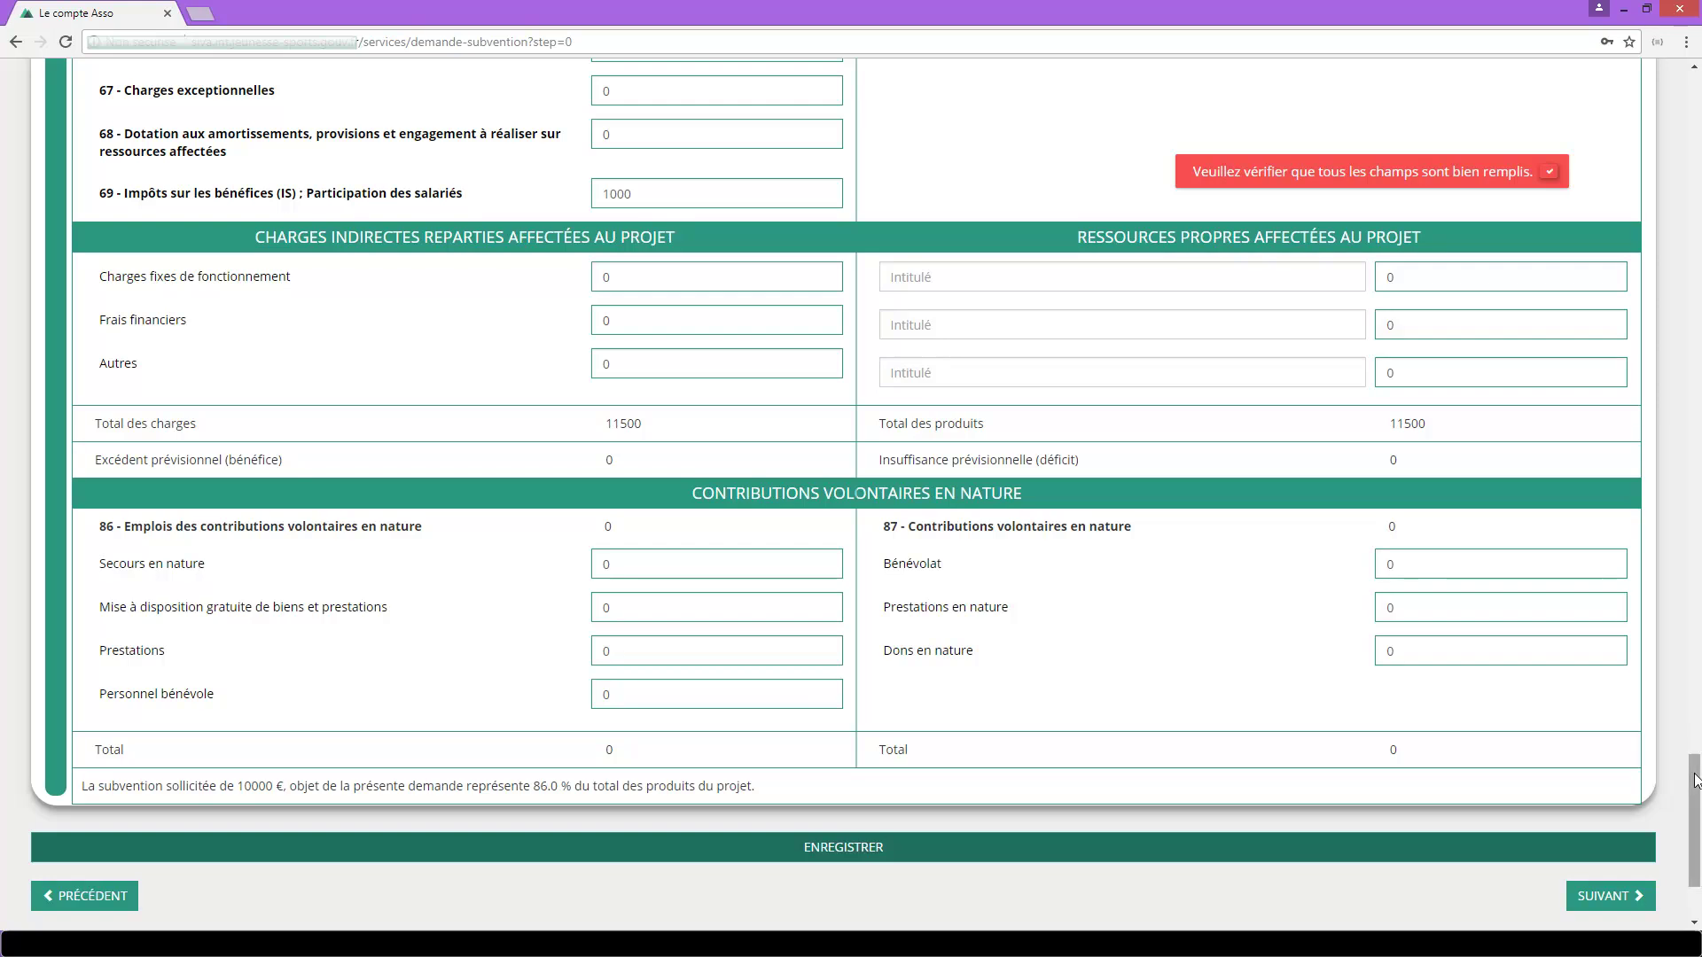
scroll(1699, 397, up, 1)
drag(1692, 766, 1691, 247)
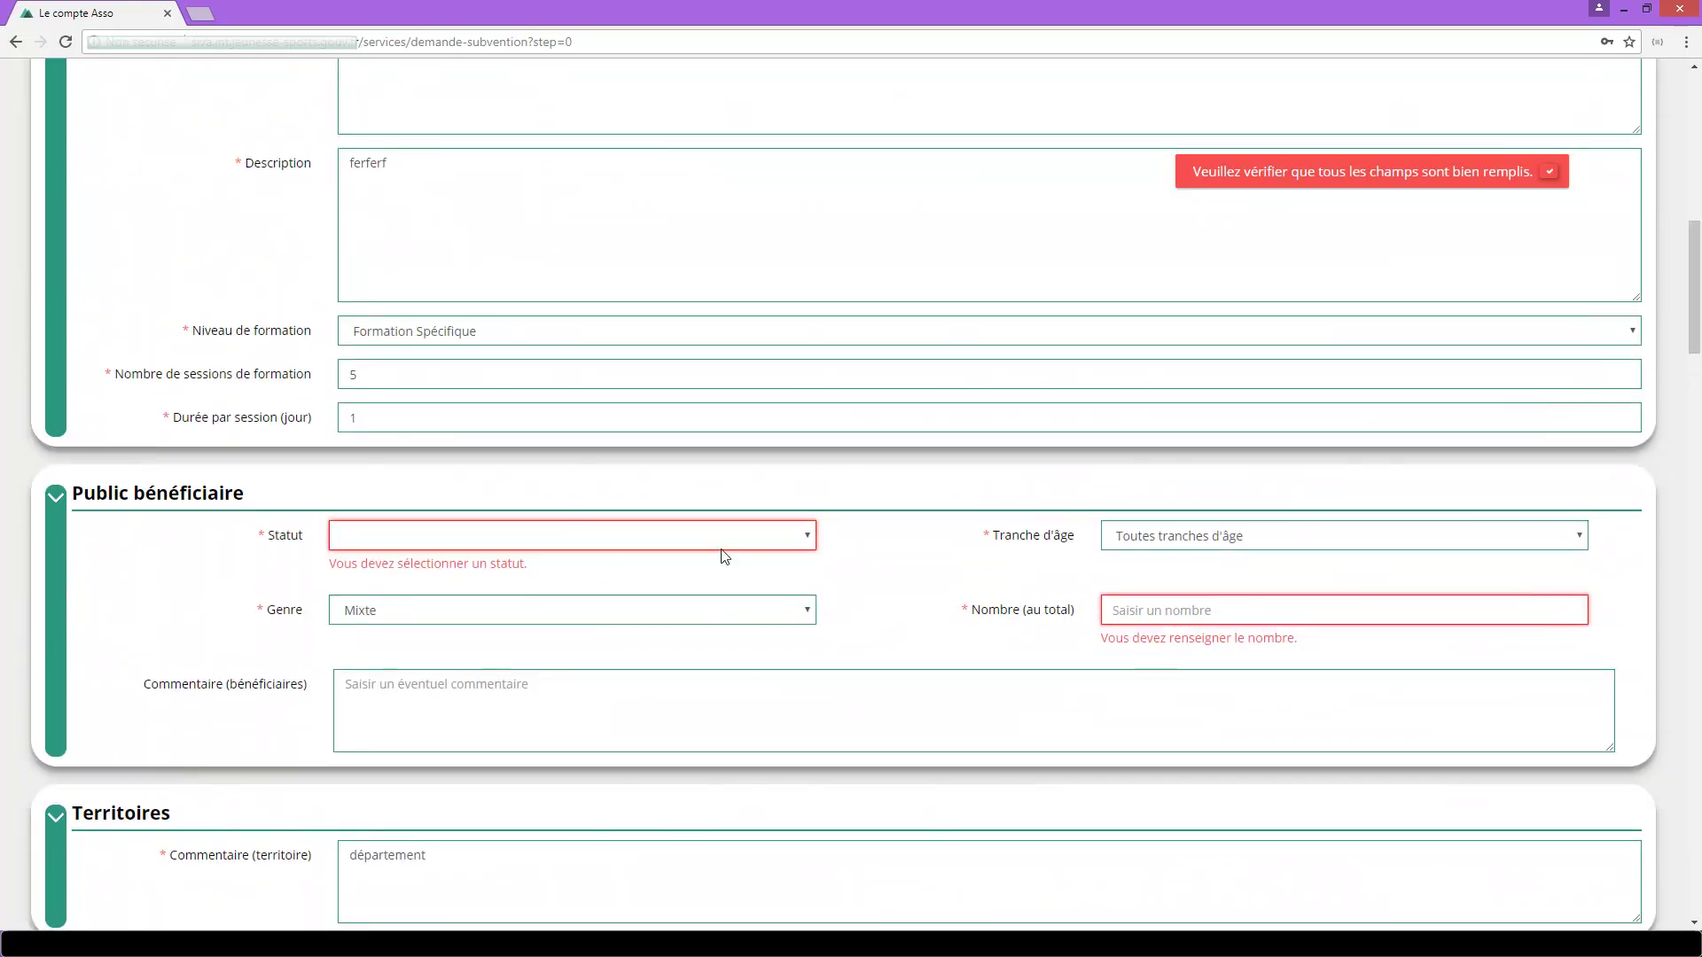
click(744, 543)
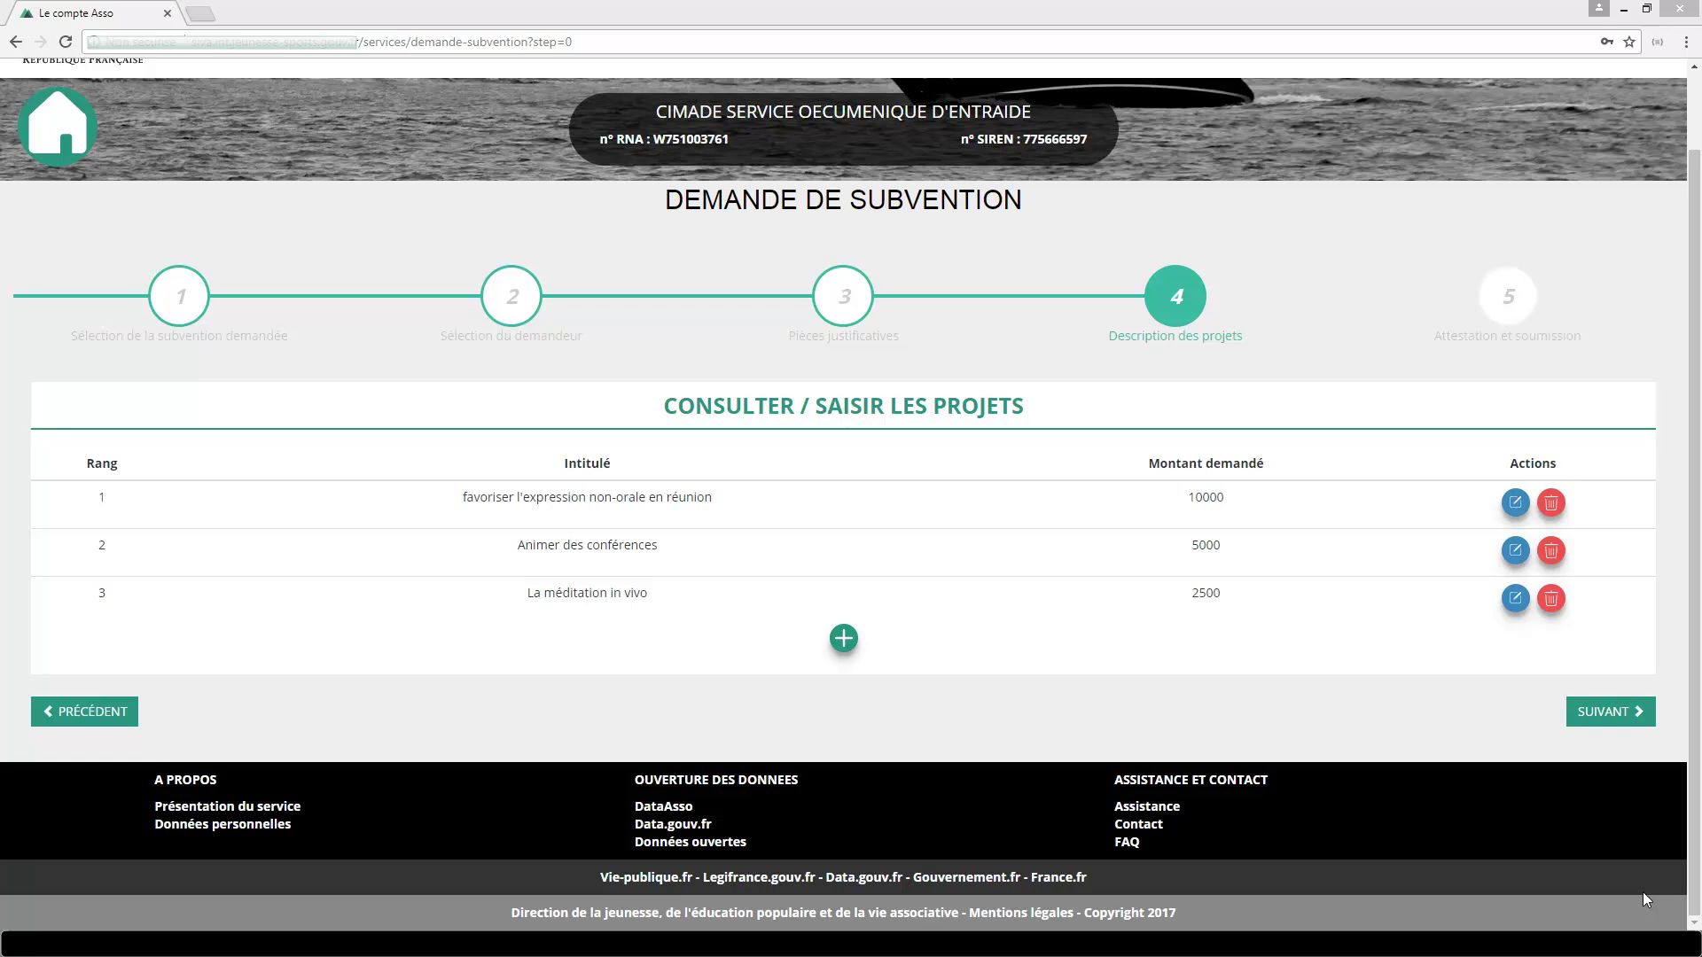
click(1611, 715)
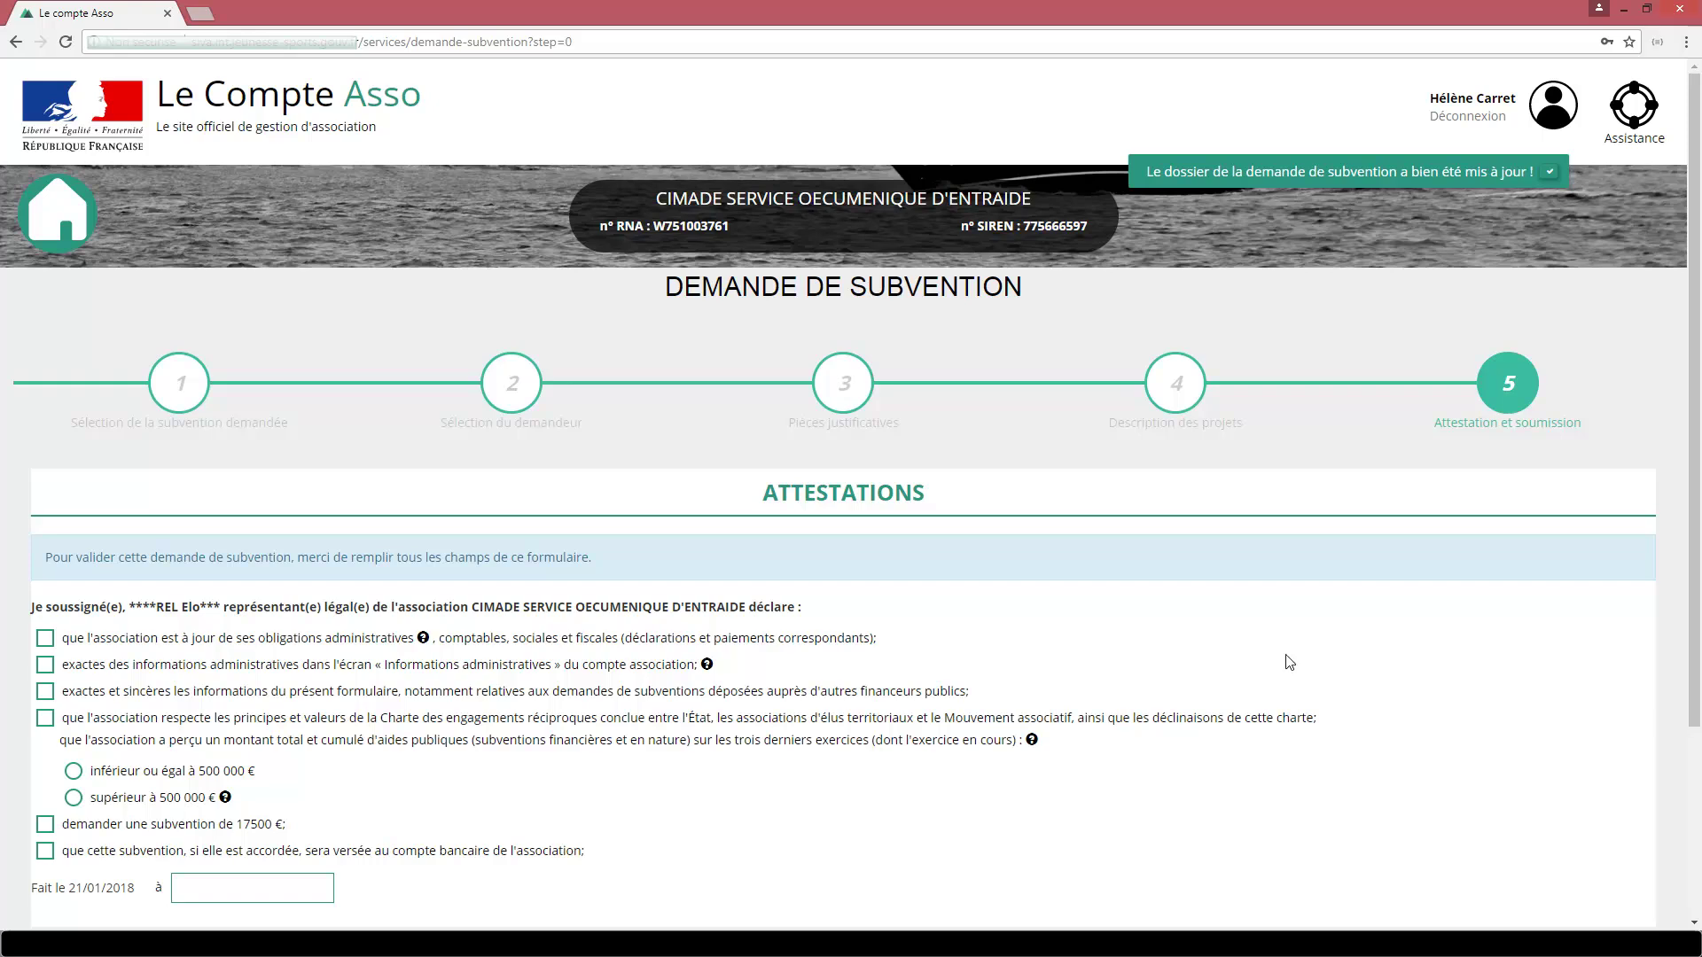
Tick every attestation, declaring public aid at or below 500 000 € for the 17500 € grant.
scroll(355, 626, down, 3)
click(45, 385)
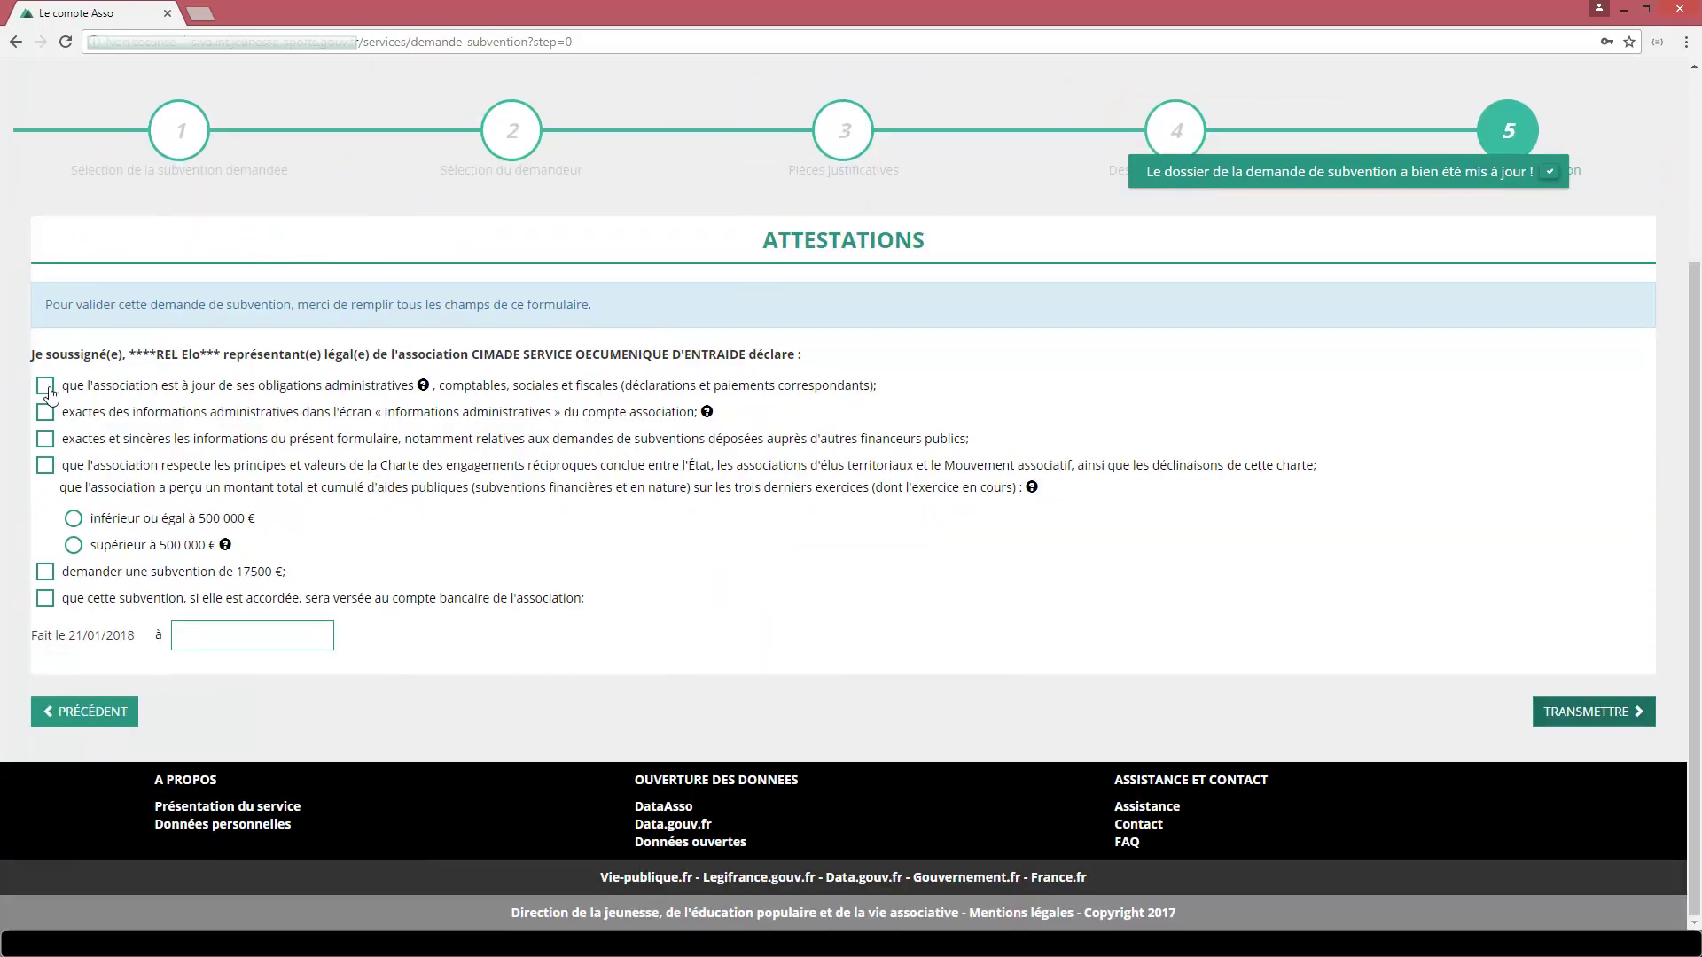
click(45, 413)
click(45, 439)
click(45, 465)
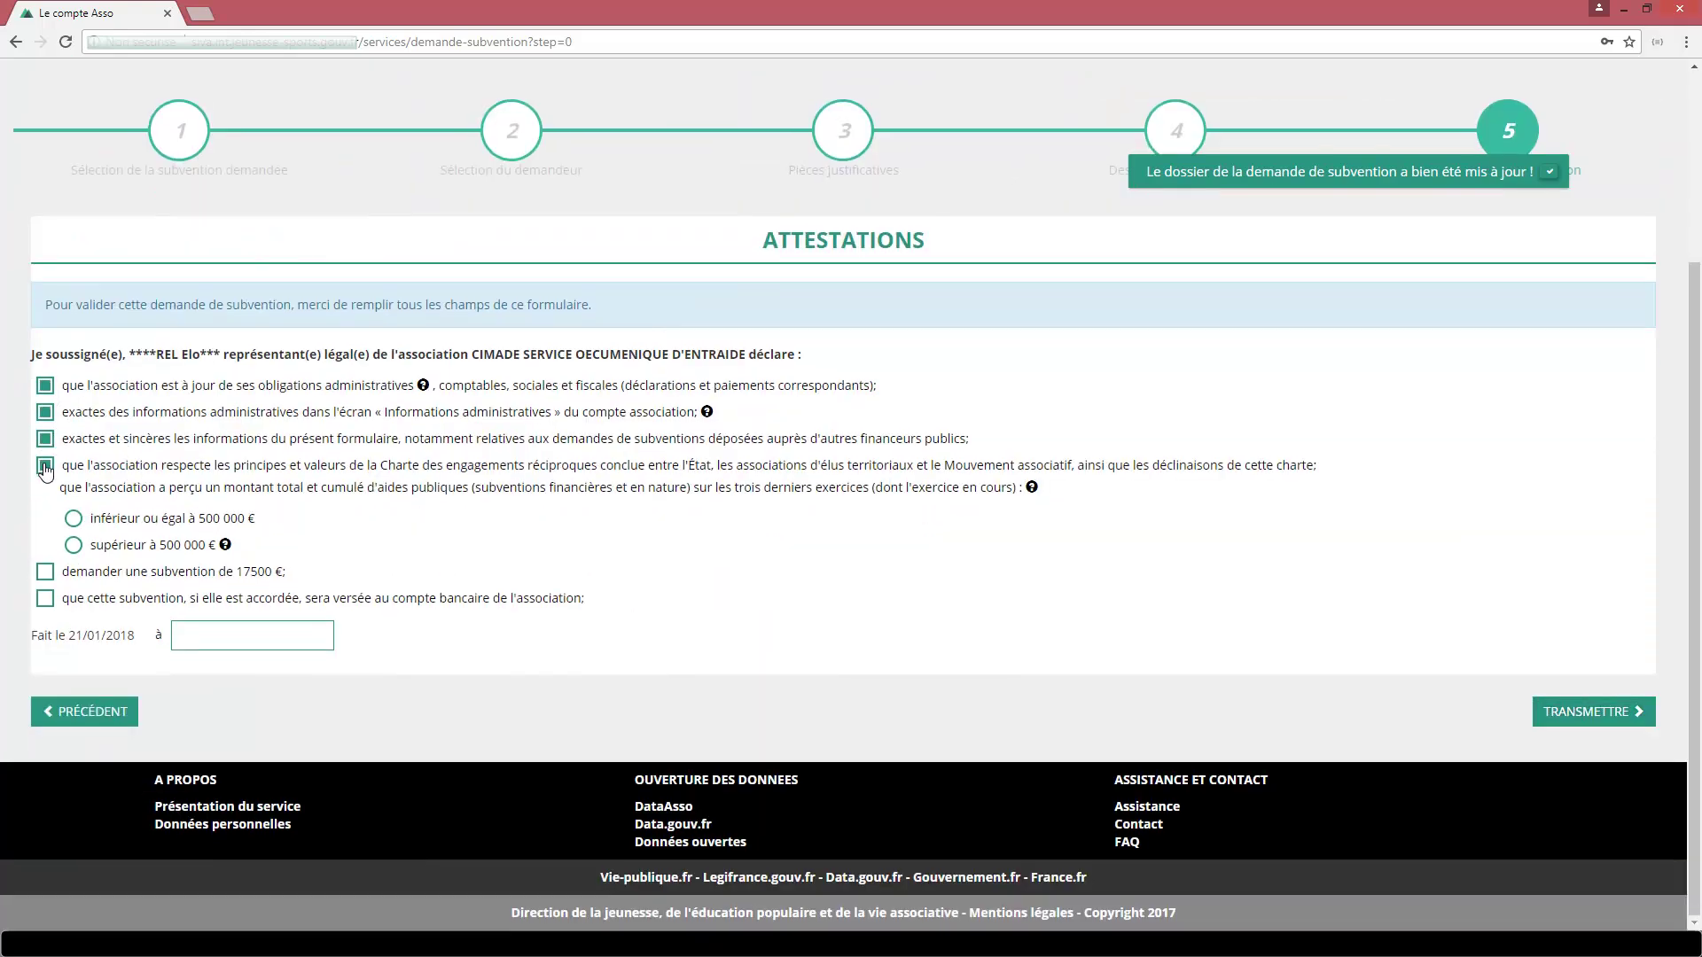
click(73, 519)
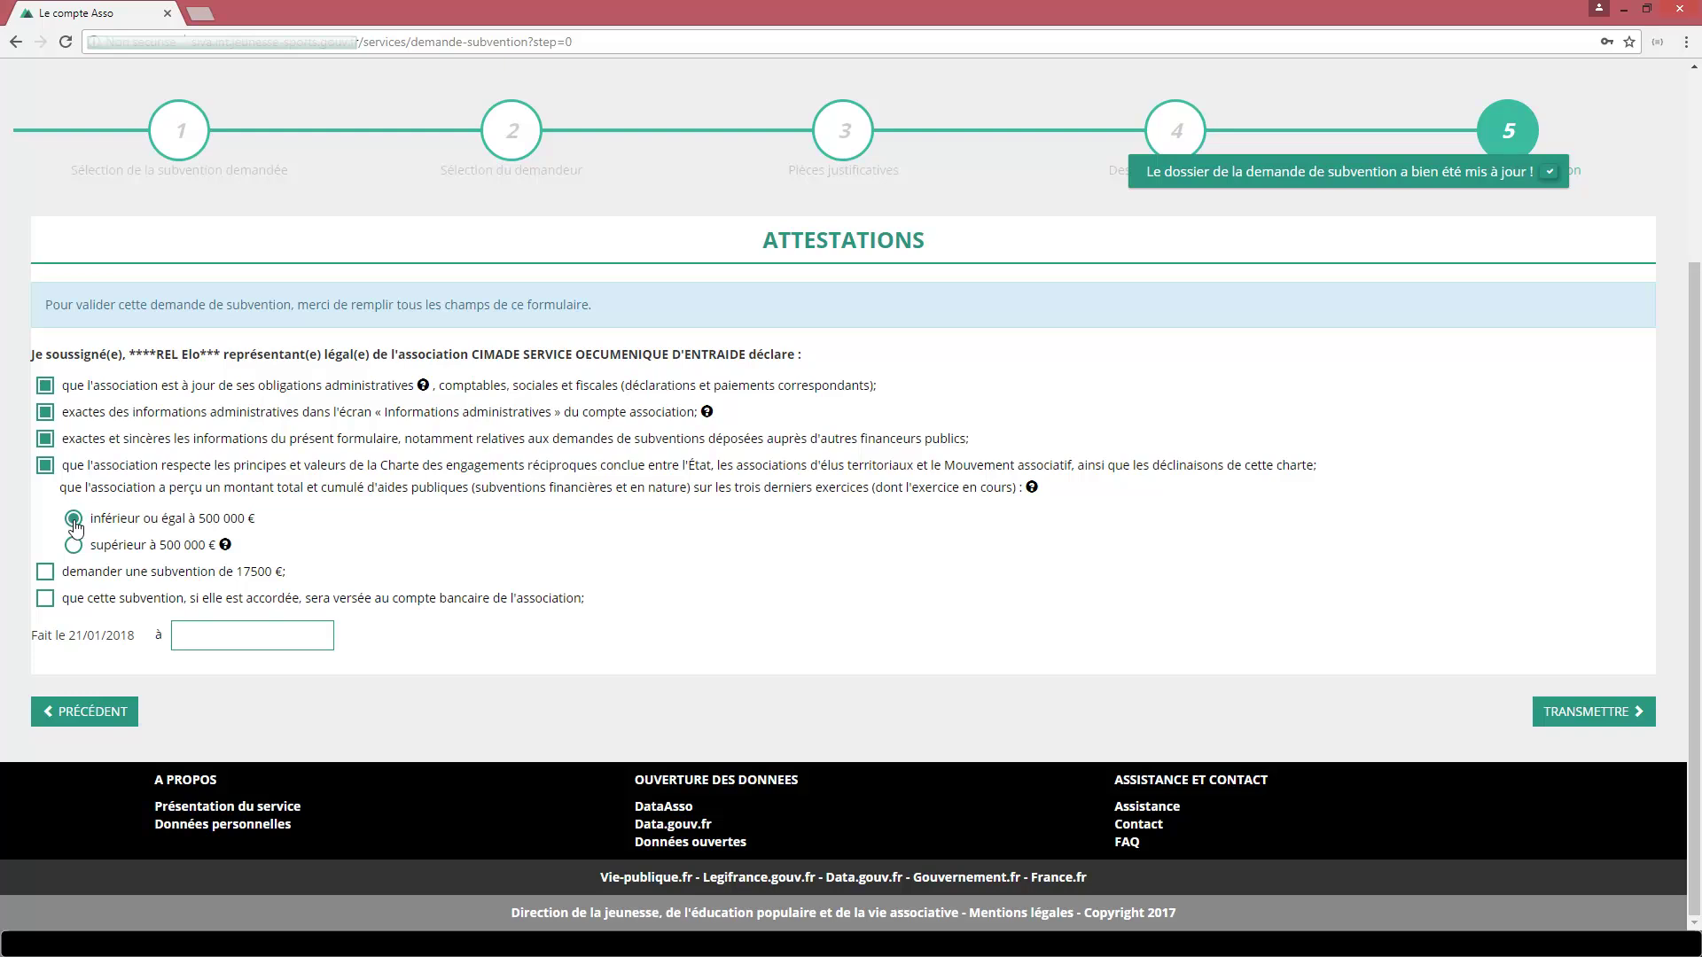
click(49, 574)
click(46, 600)
Set the place of signature to orléans and view the application summary.
click(204, 634)
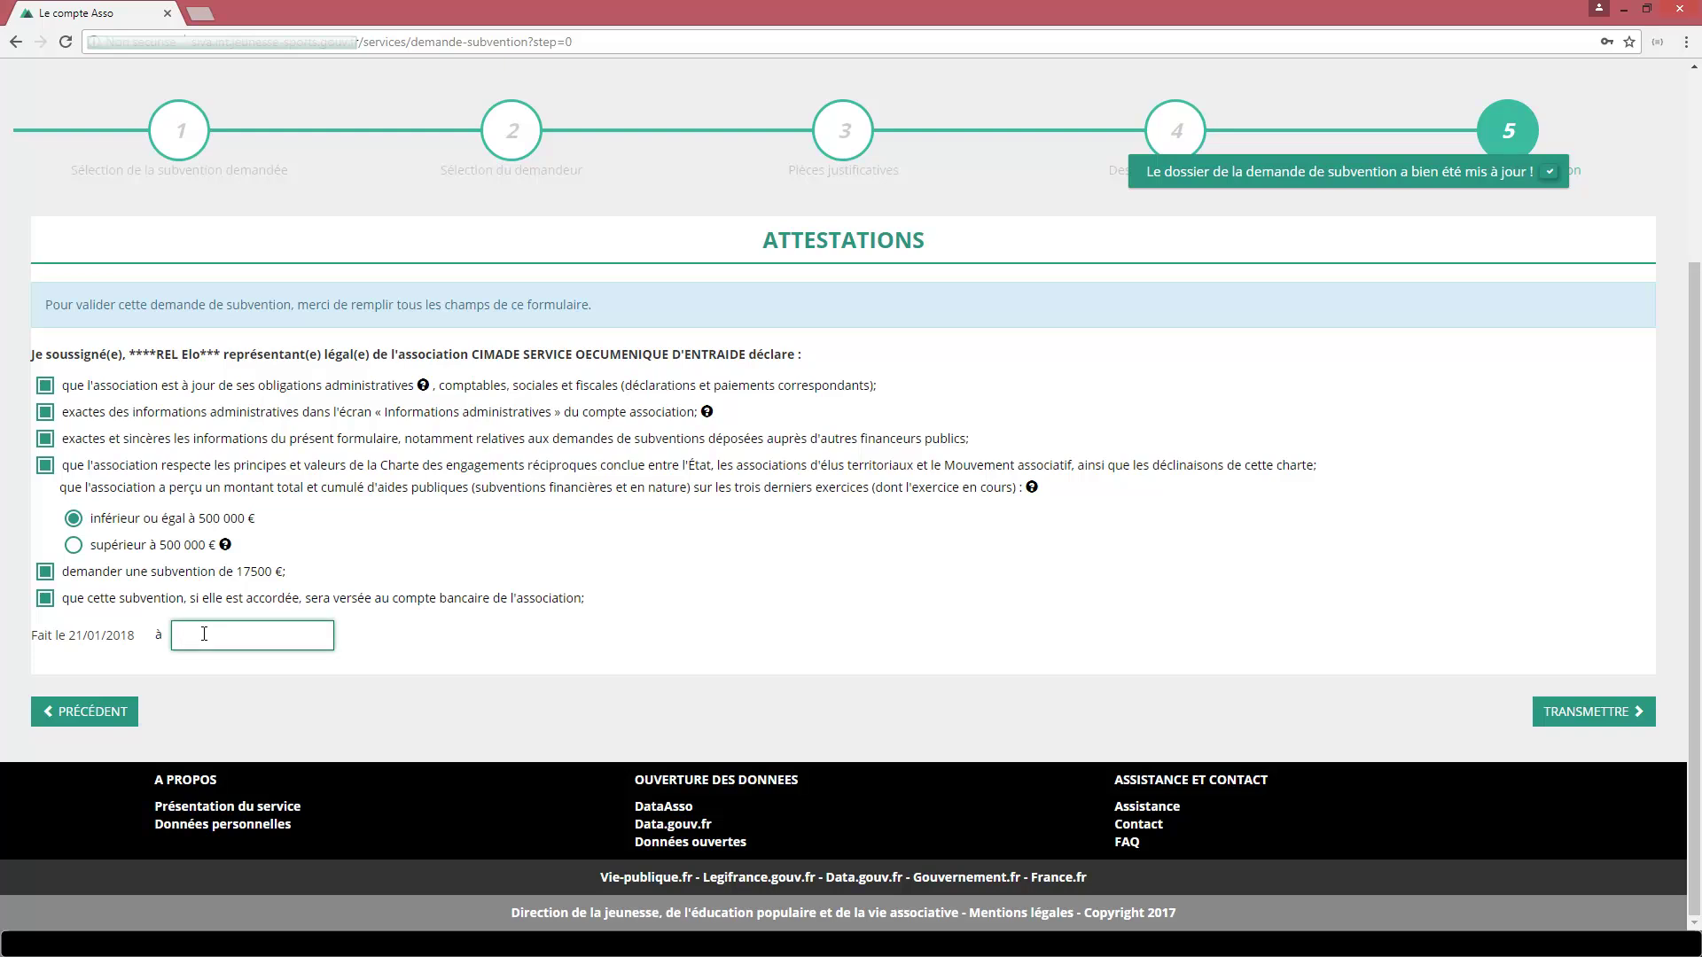
text(orléans)
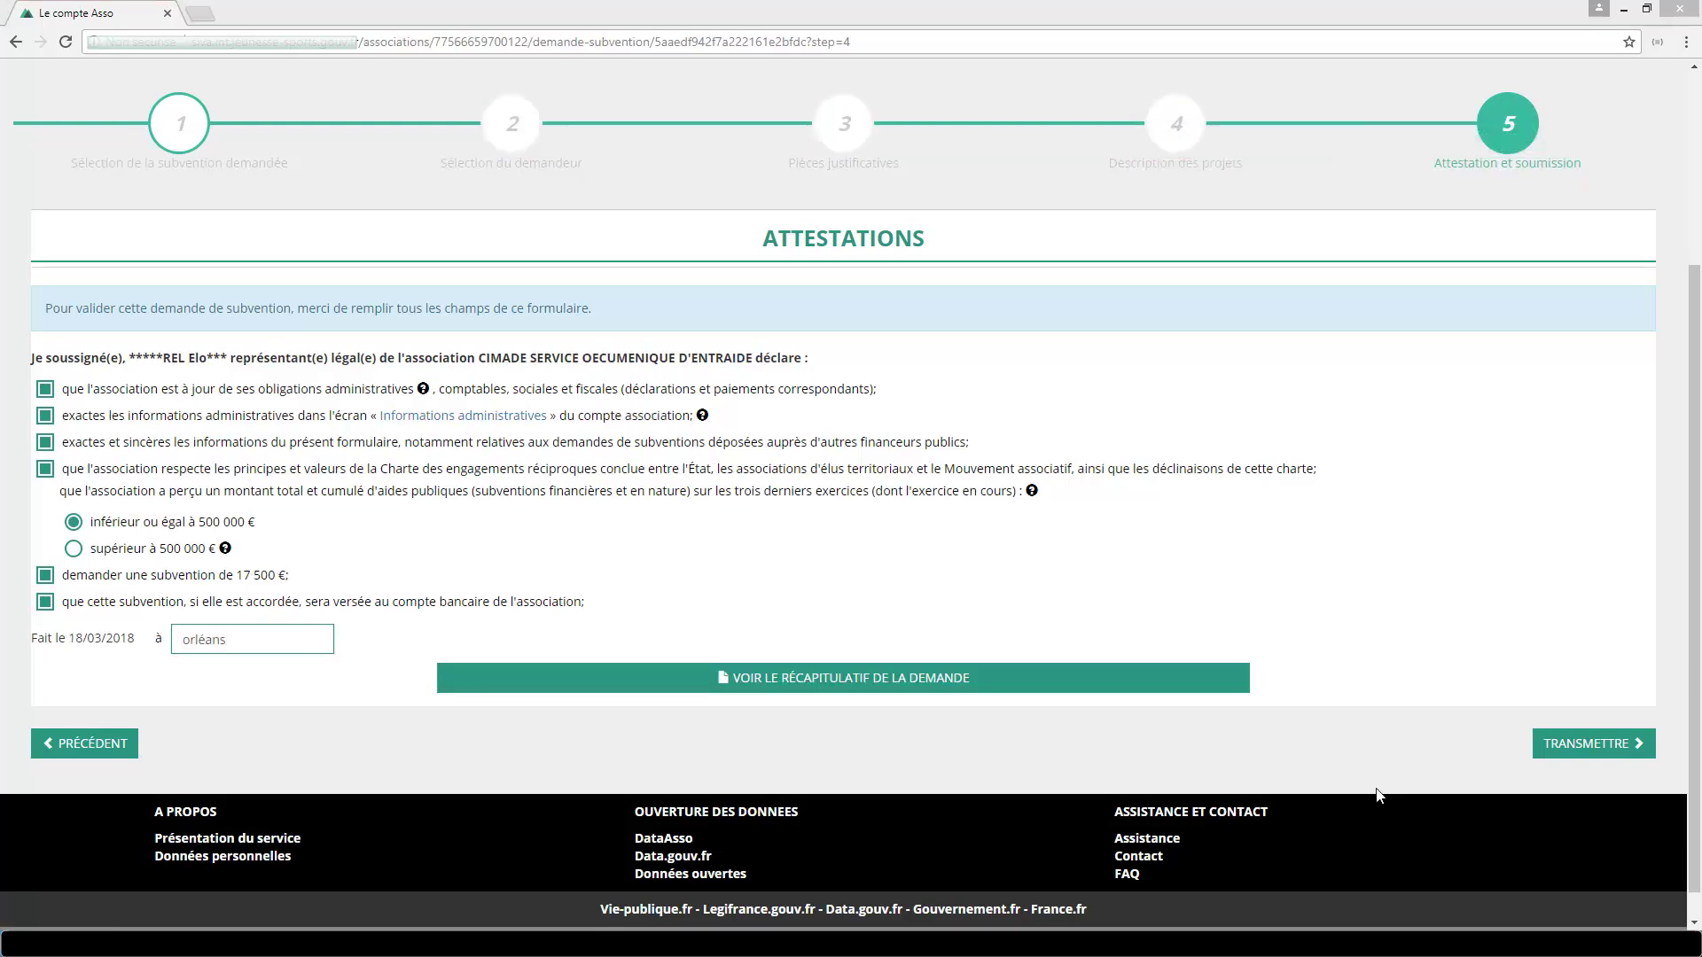
click(915, 682)
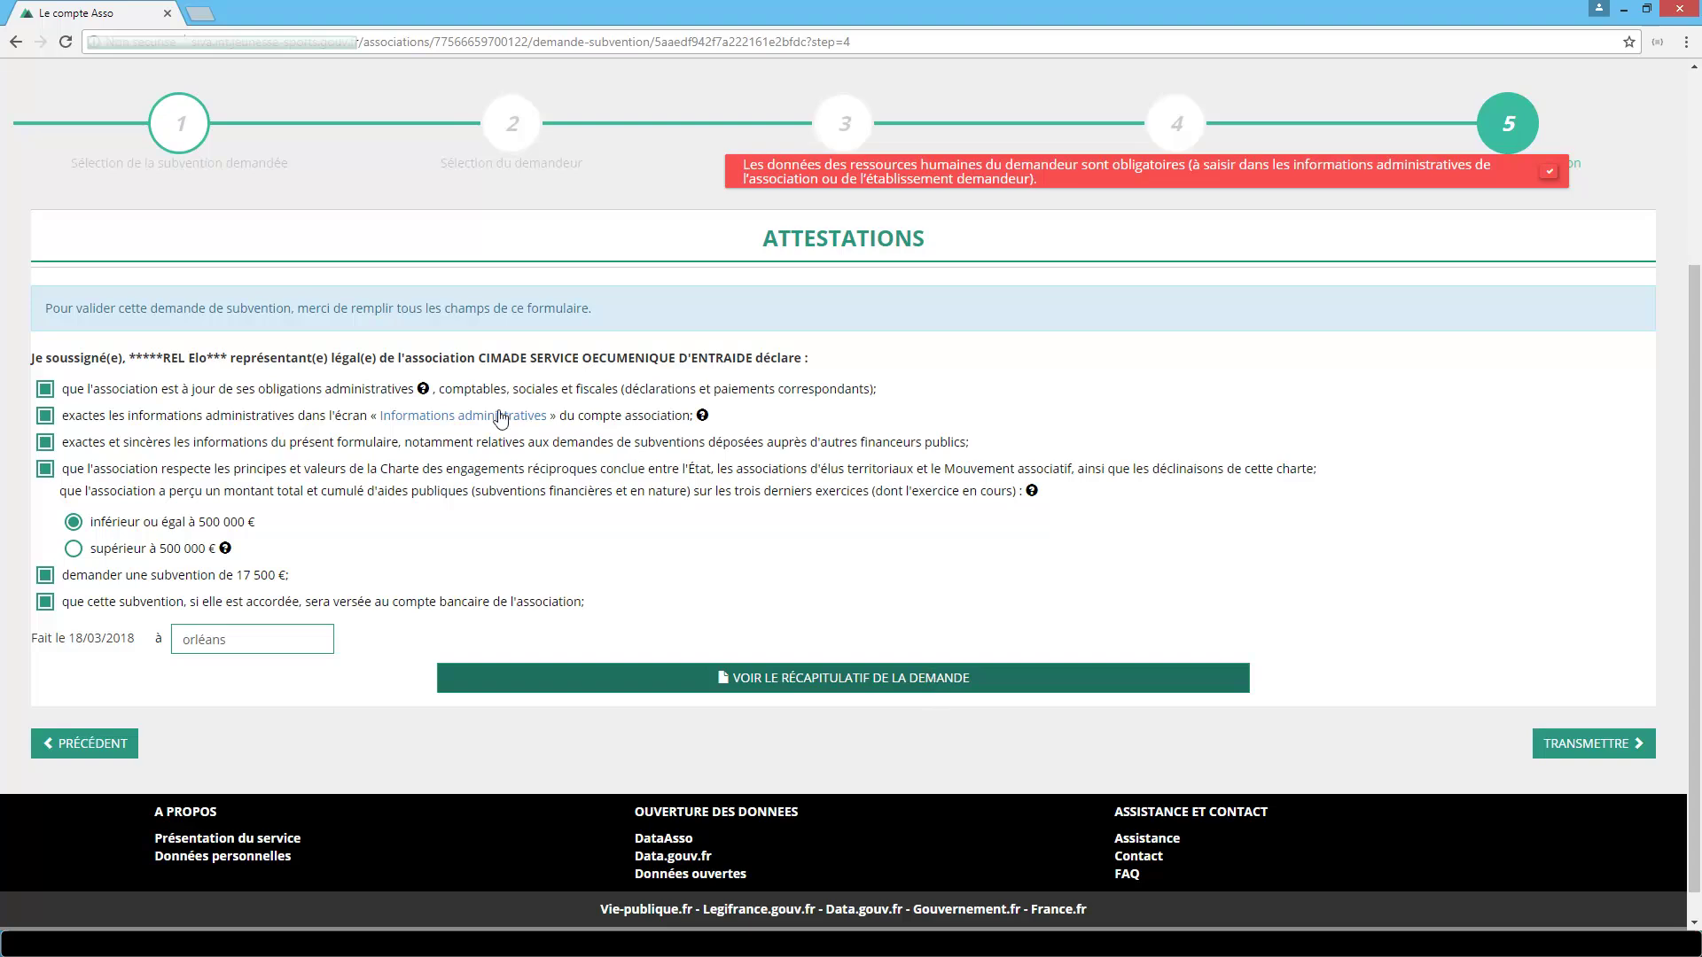
Enter 2018 human resources: 25 members, 12 men, 13 women, 25 volunteers.
click(476, 416)
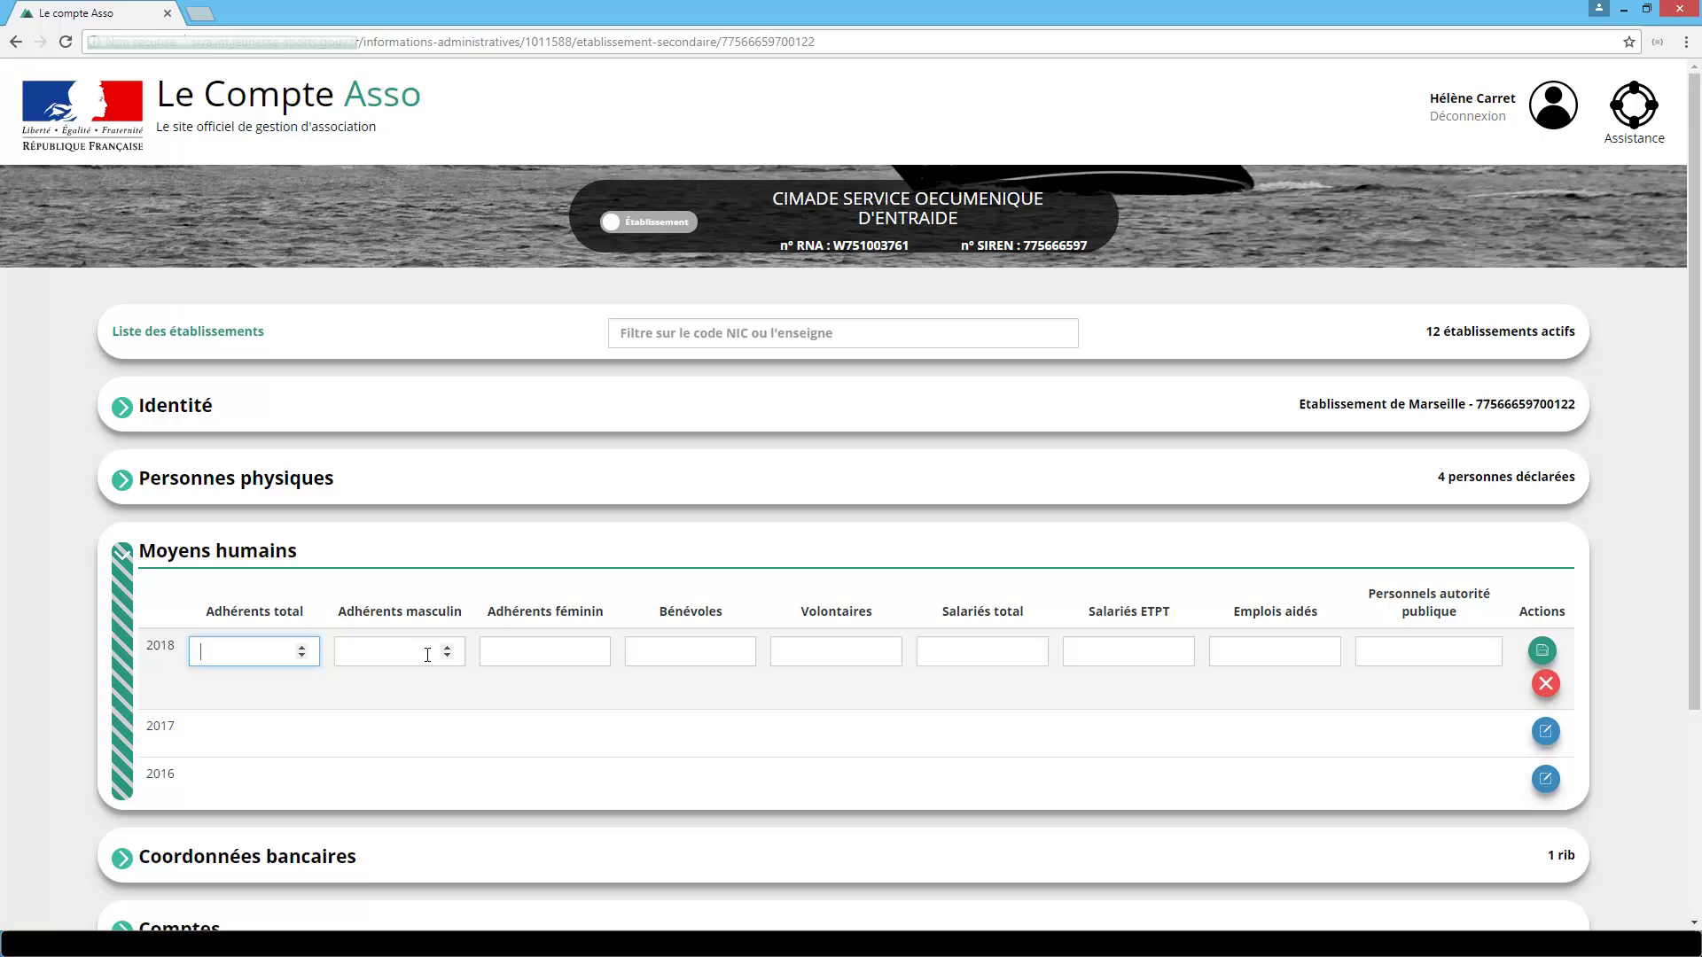
text(25)
key(Tab)
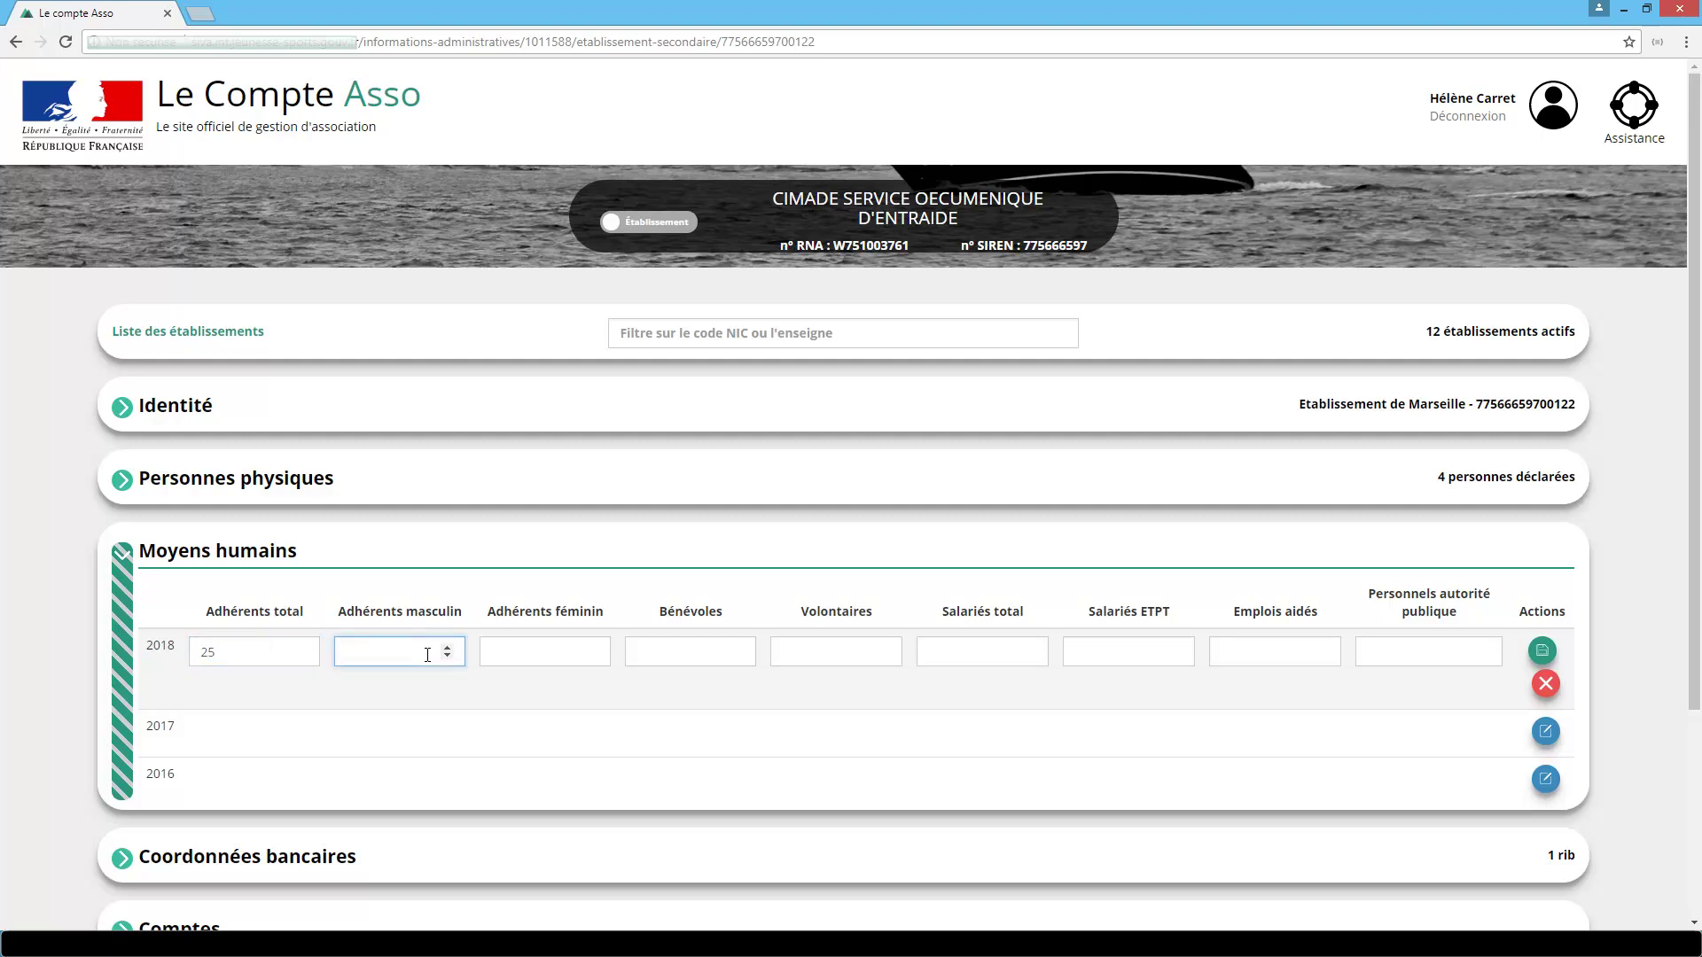
text(12)
key(Tab)
text(13)
key(Tab)
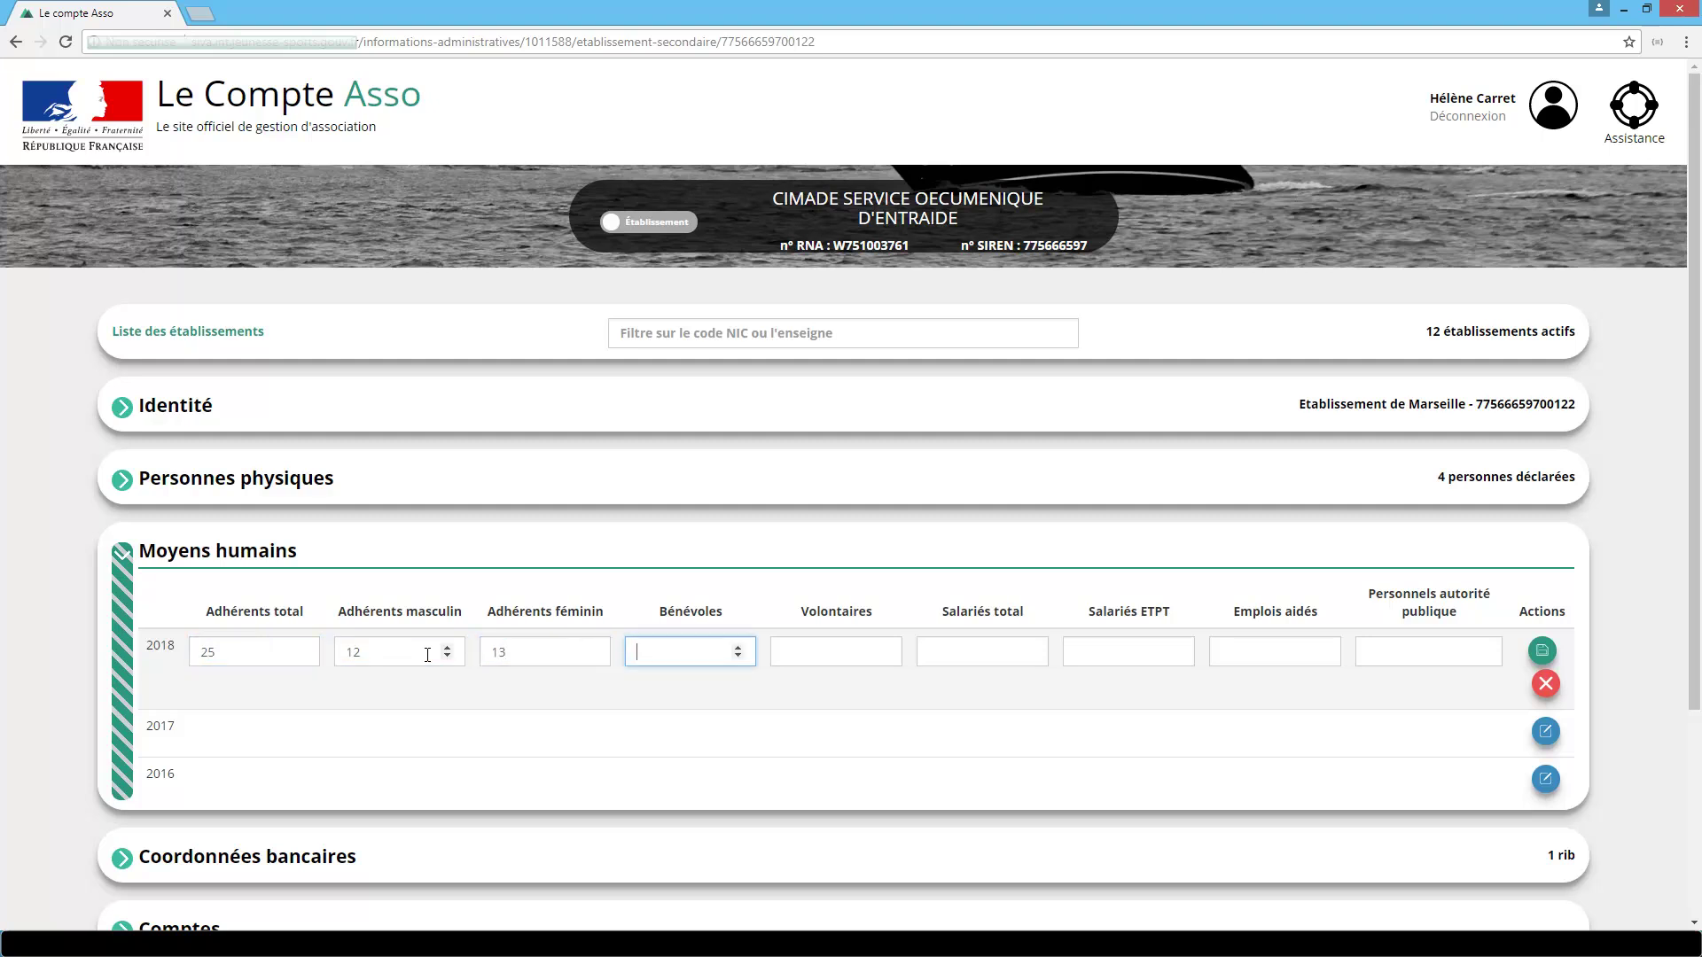
text(25)
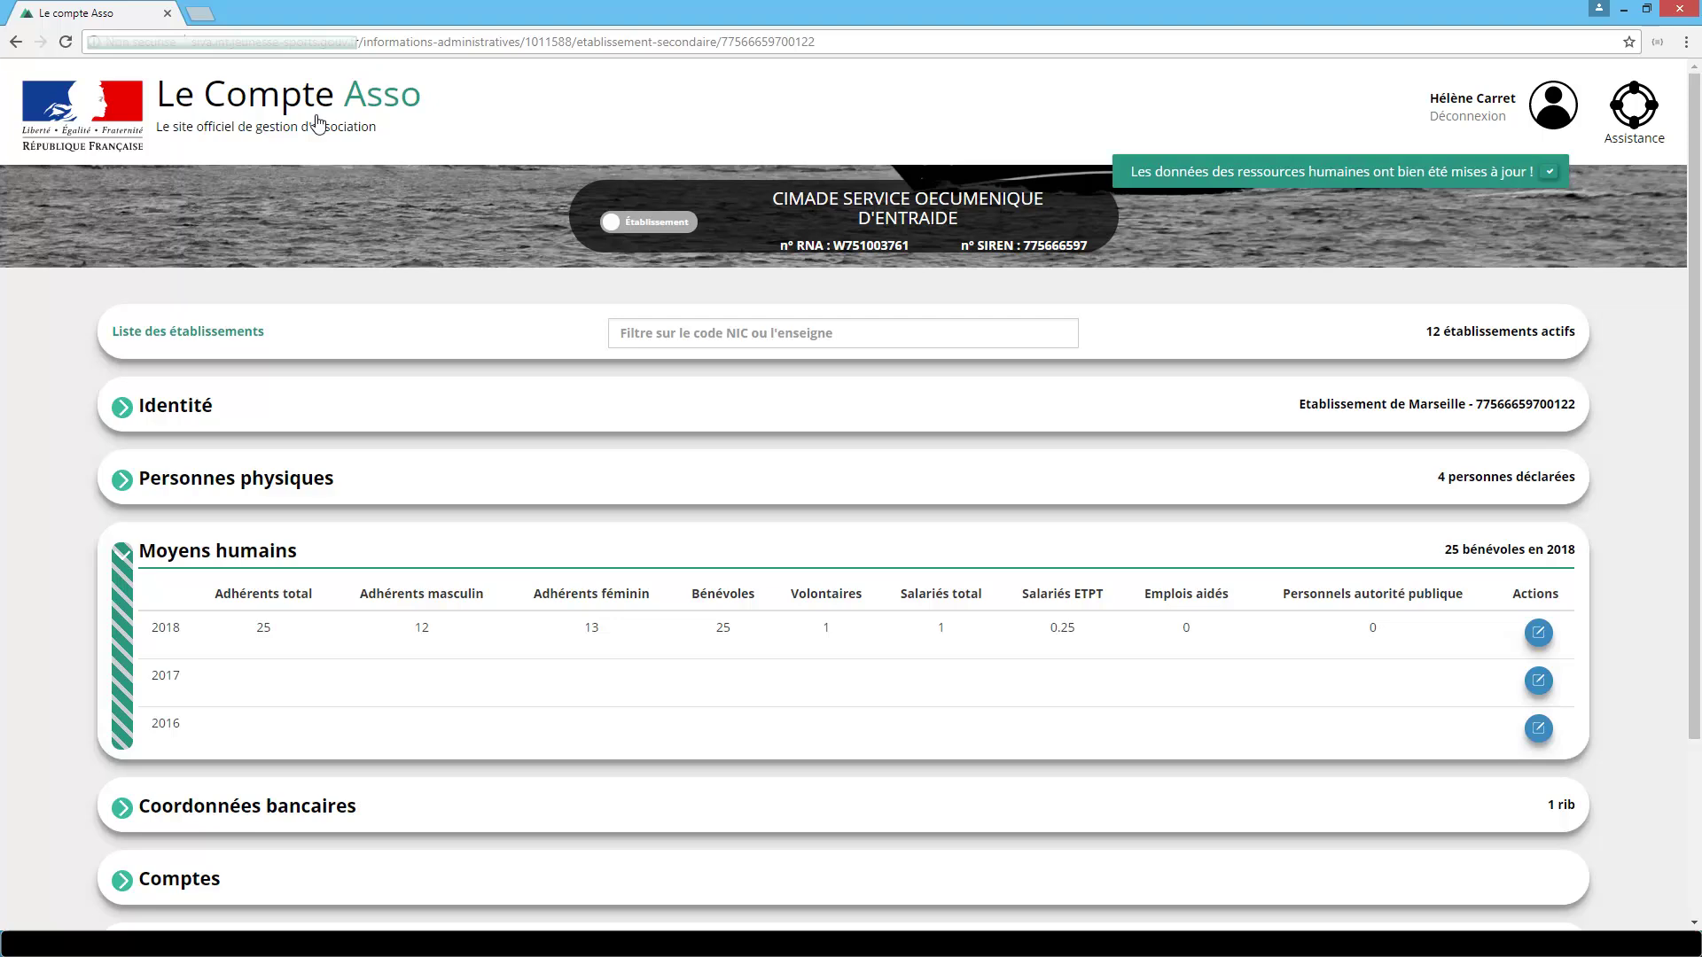
Return home and reopen the grant application for editing at its attestations.
click(345, 131)
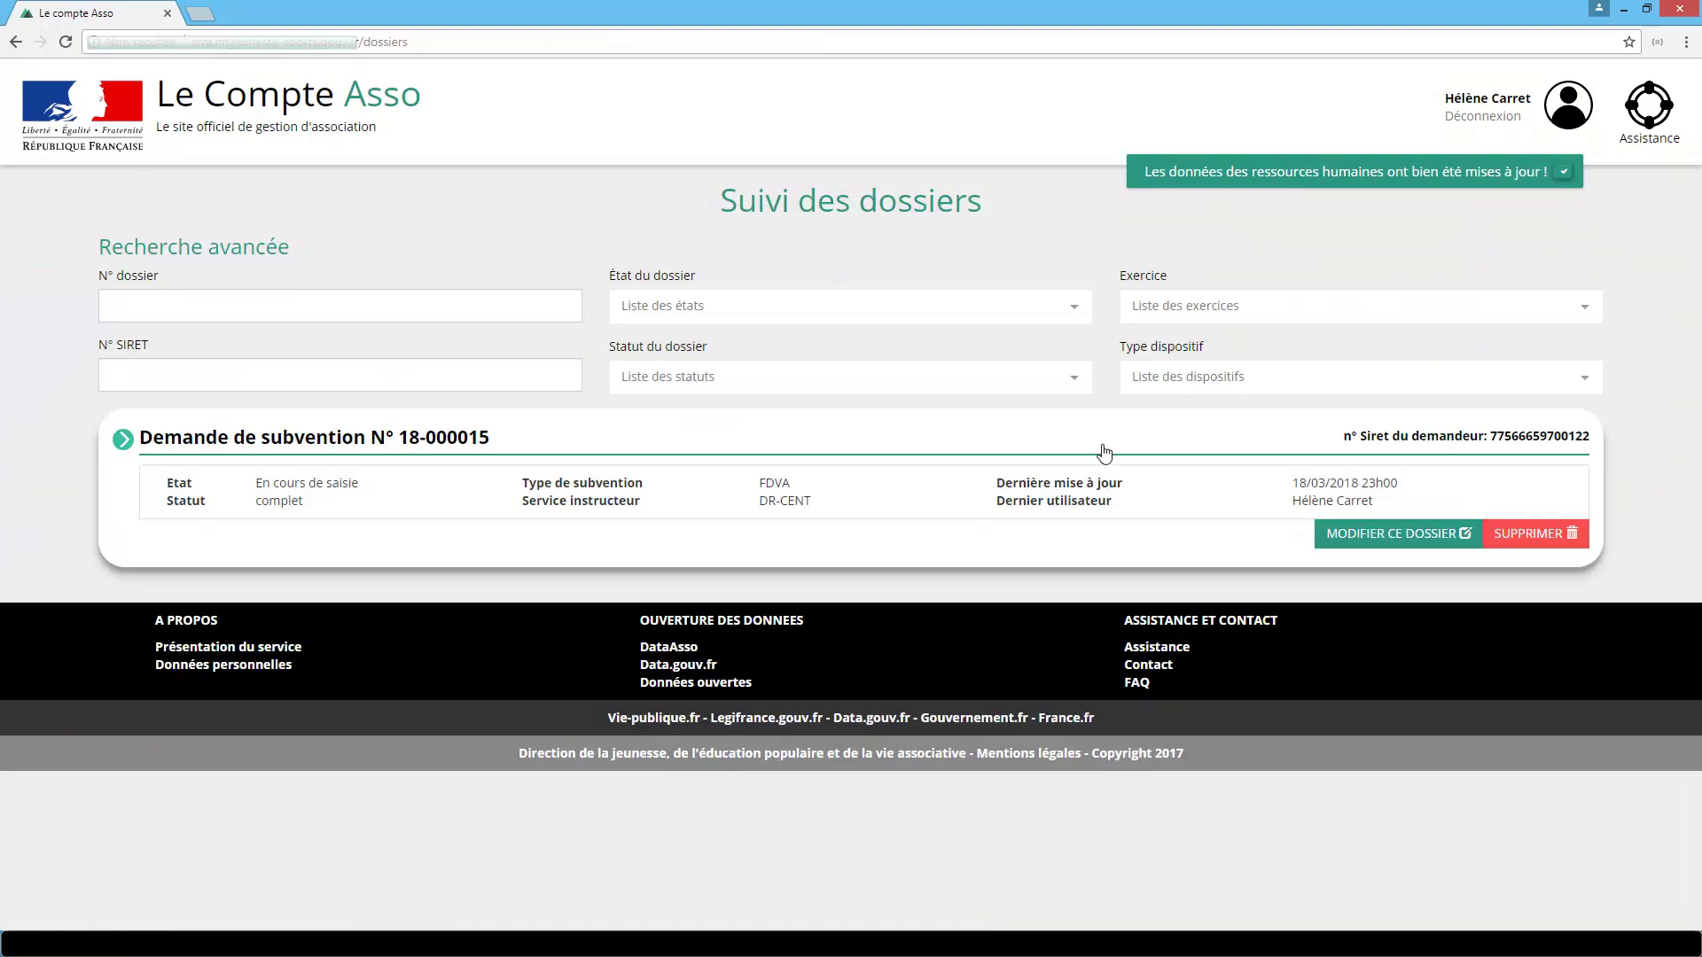
click(1308, 534)
scroll(1313, 542, down, 3)
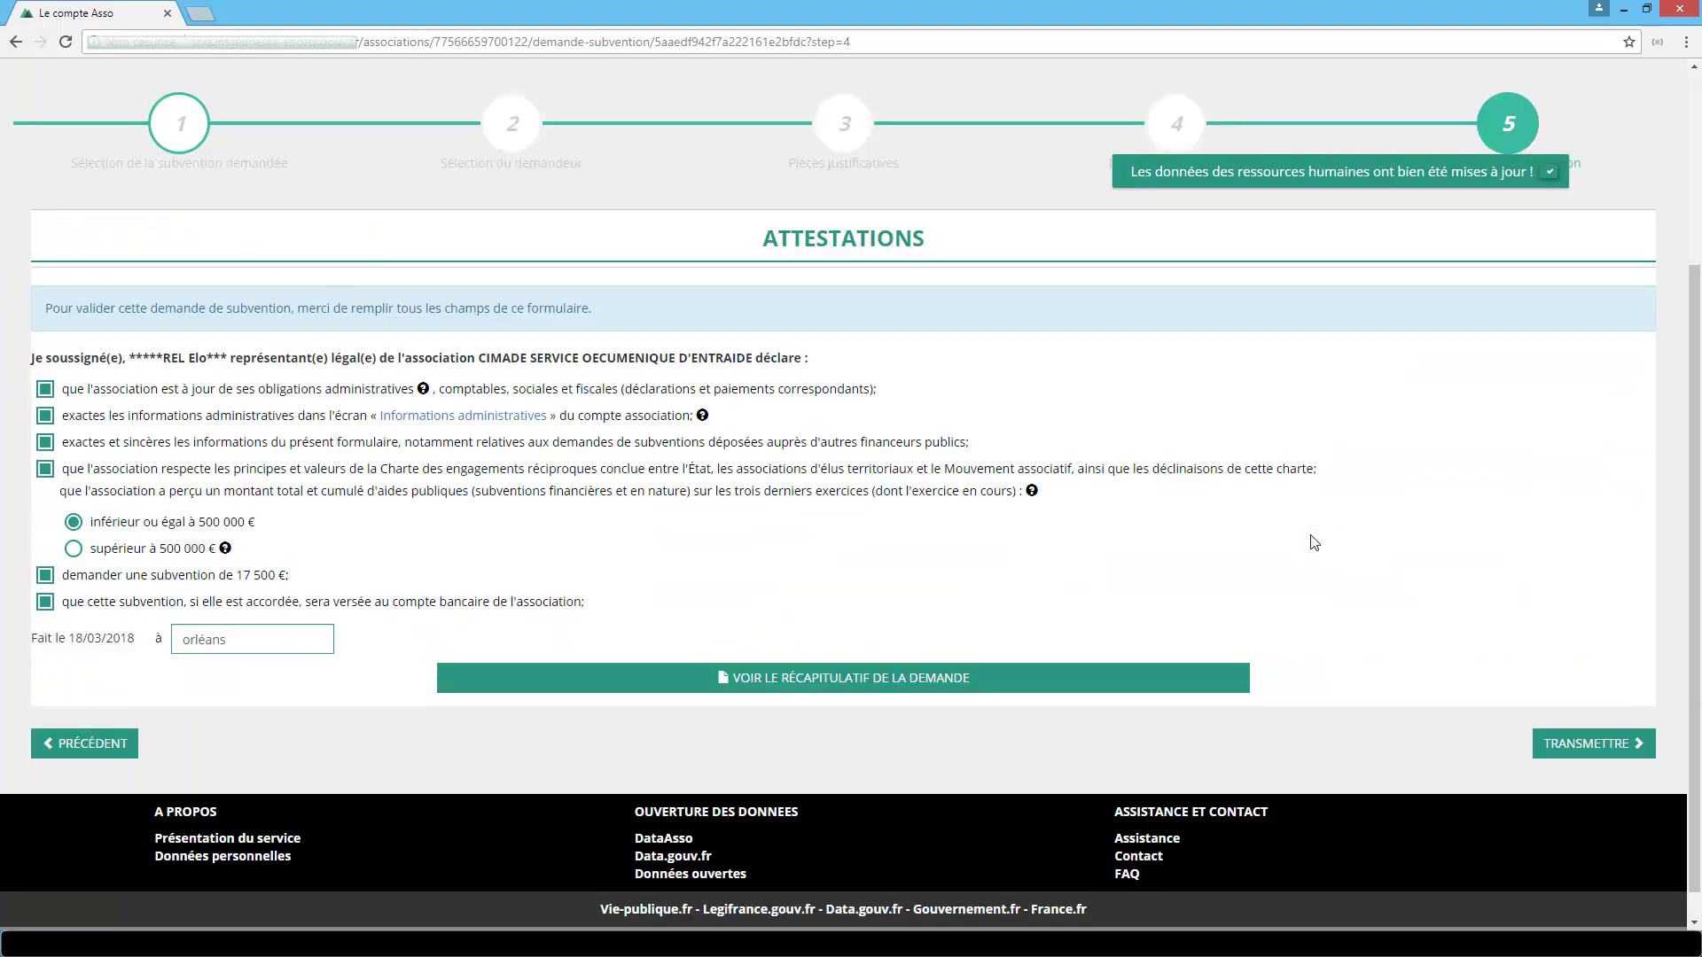
Download the application summary as téléchargement.pdf, then request transmission of the dossier.
click(991, 685)
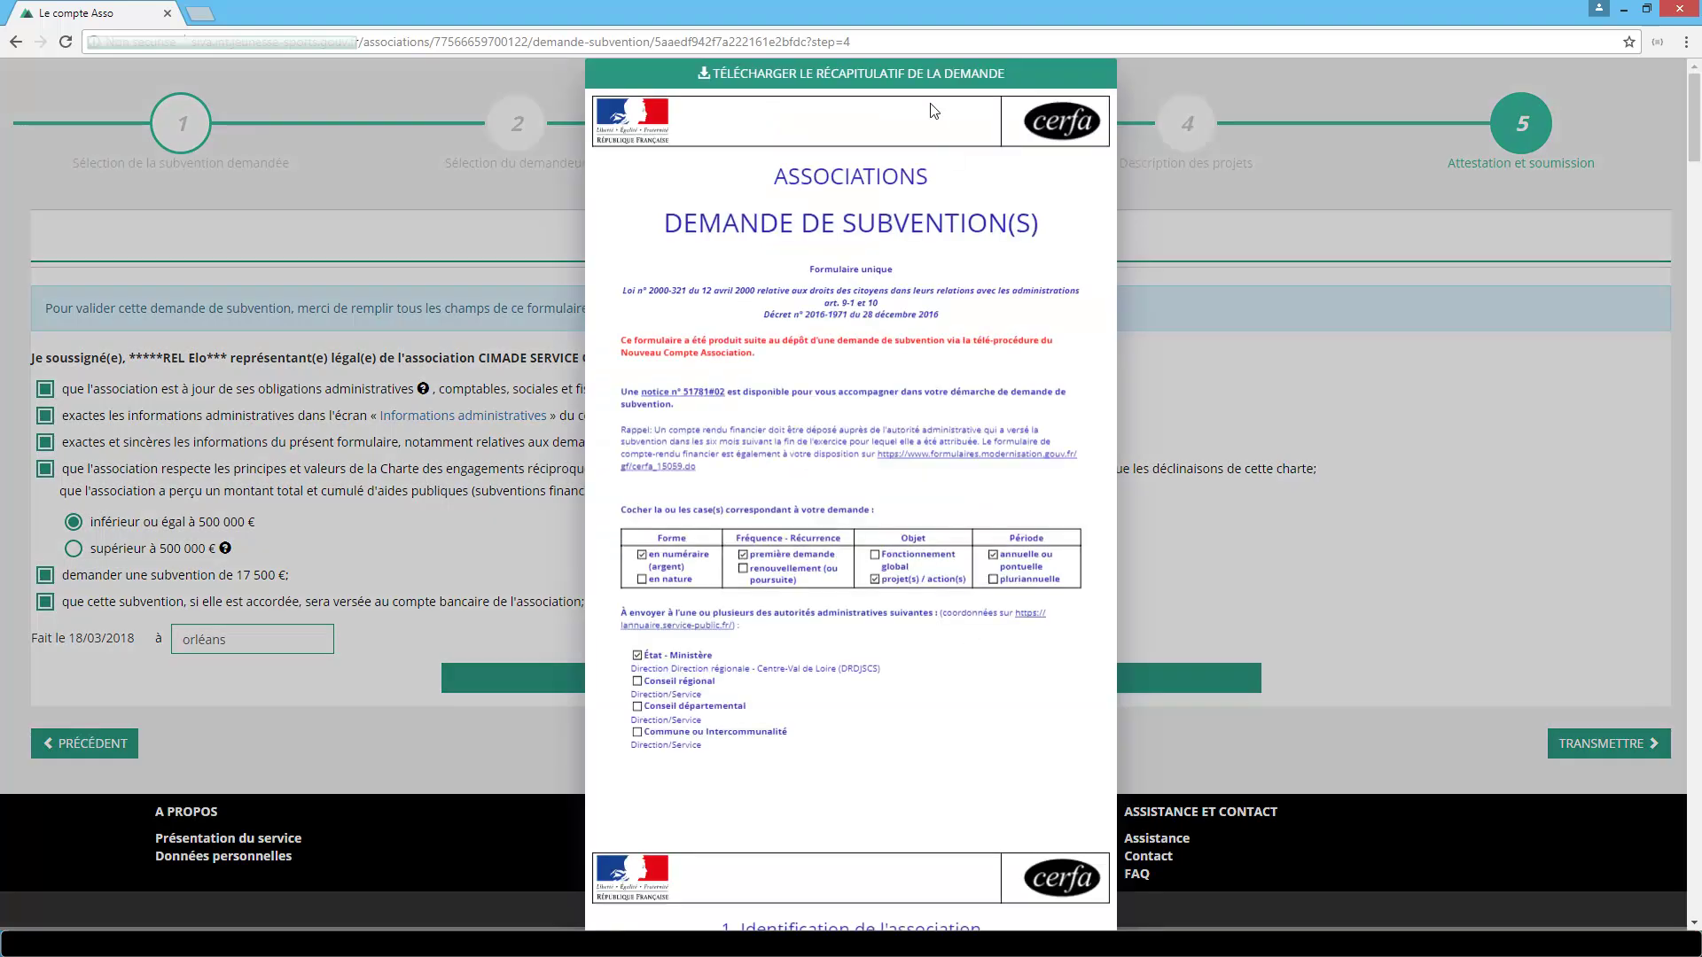
click(916, 82)
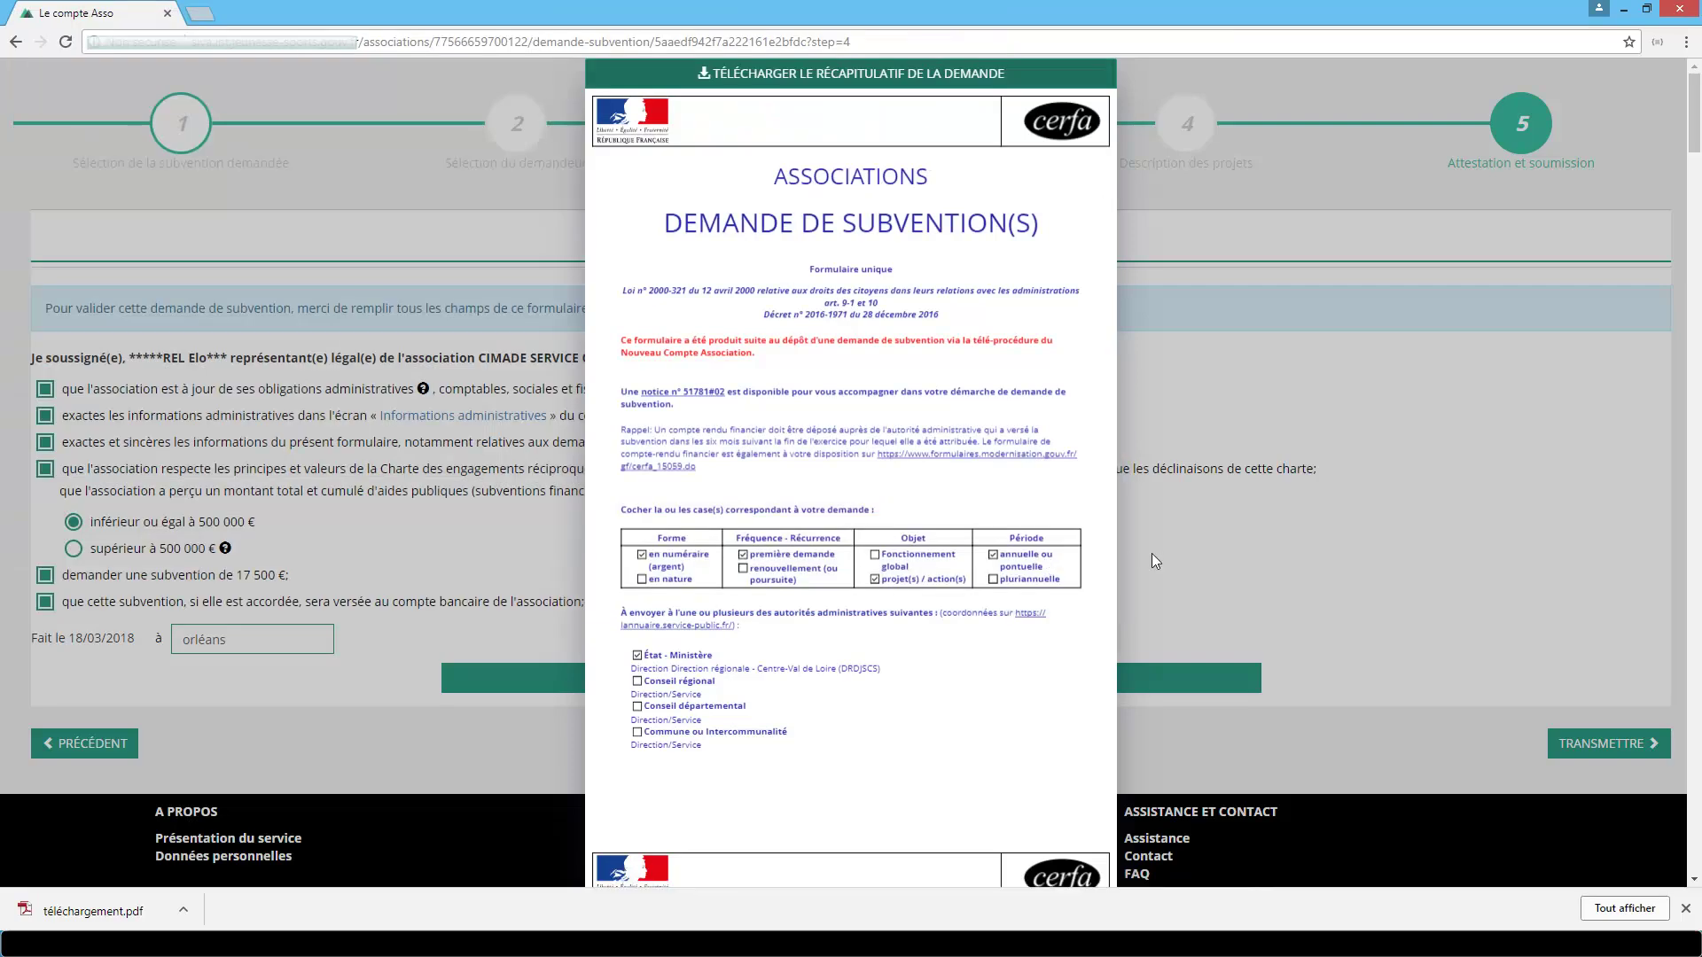
click(1151, 553)
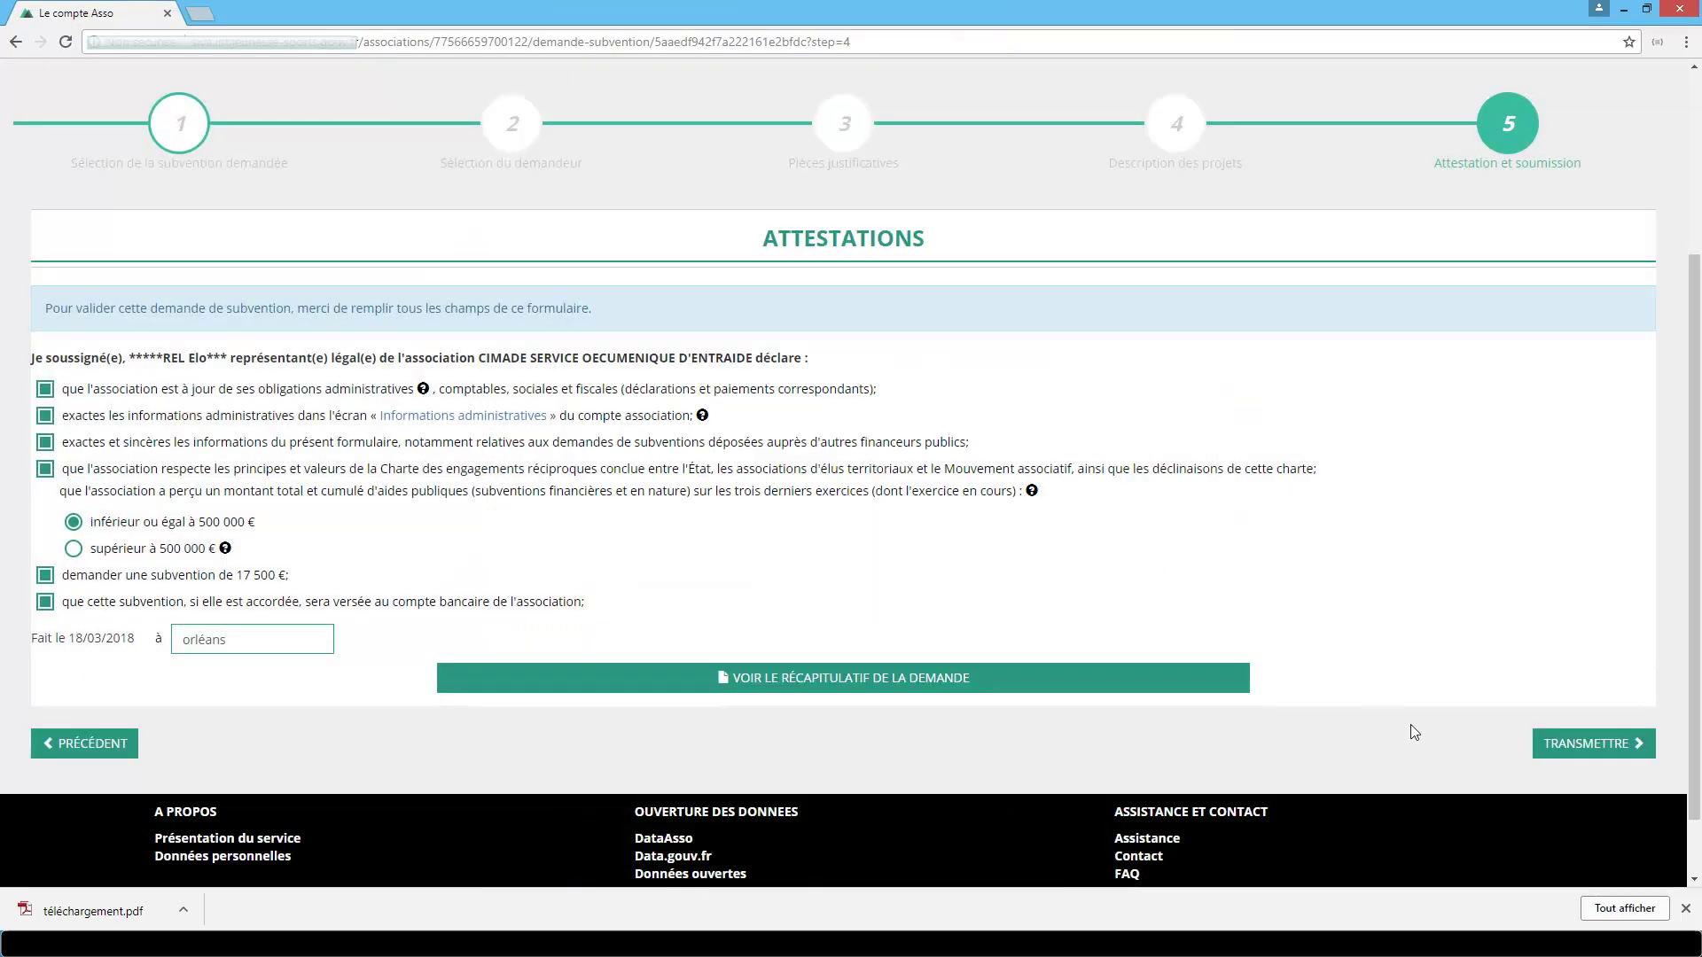
click(1585, 749)
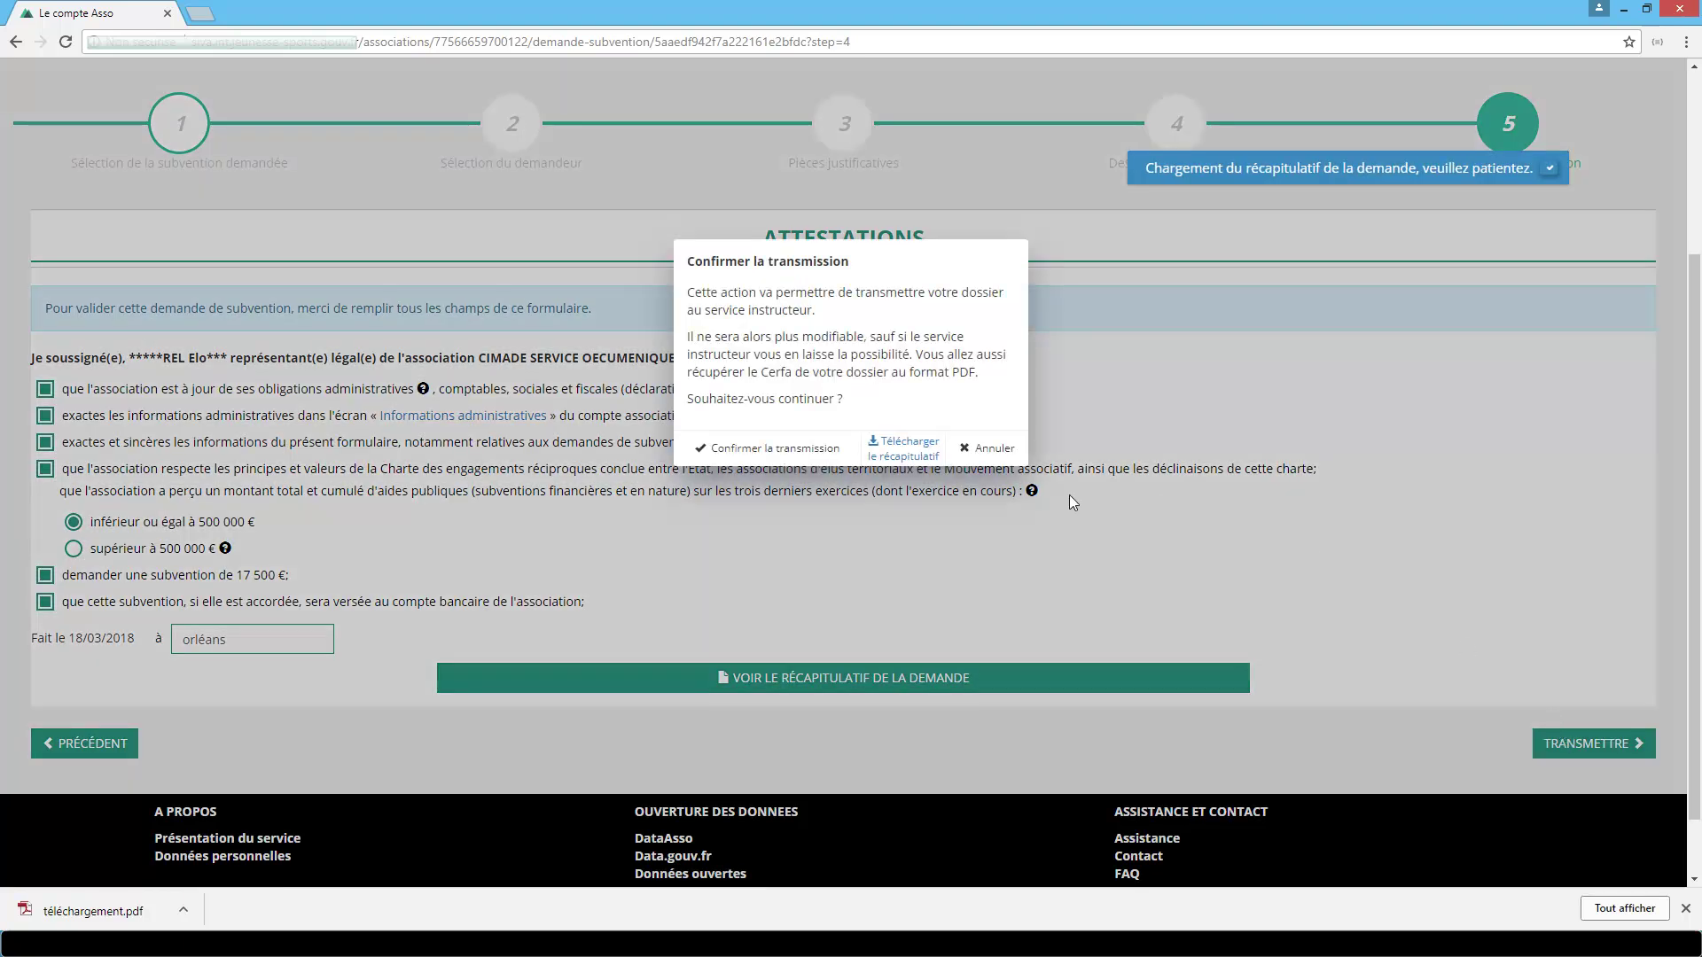
click(816, 449)
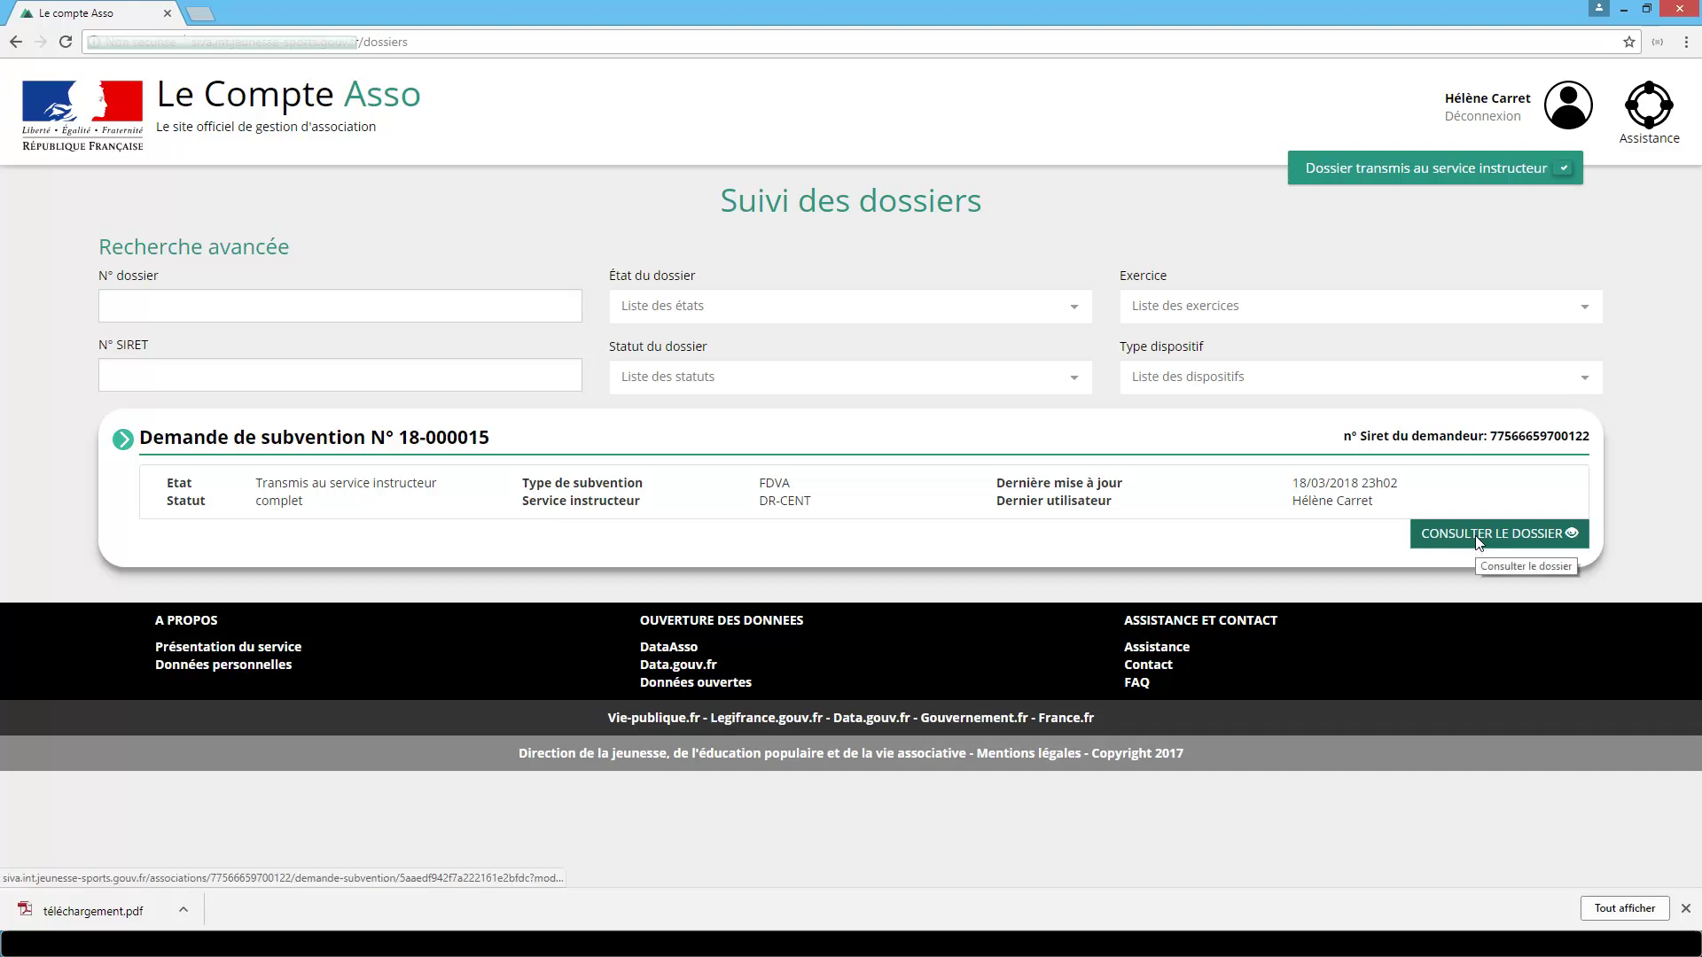
click(1477, 542)
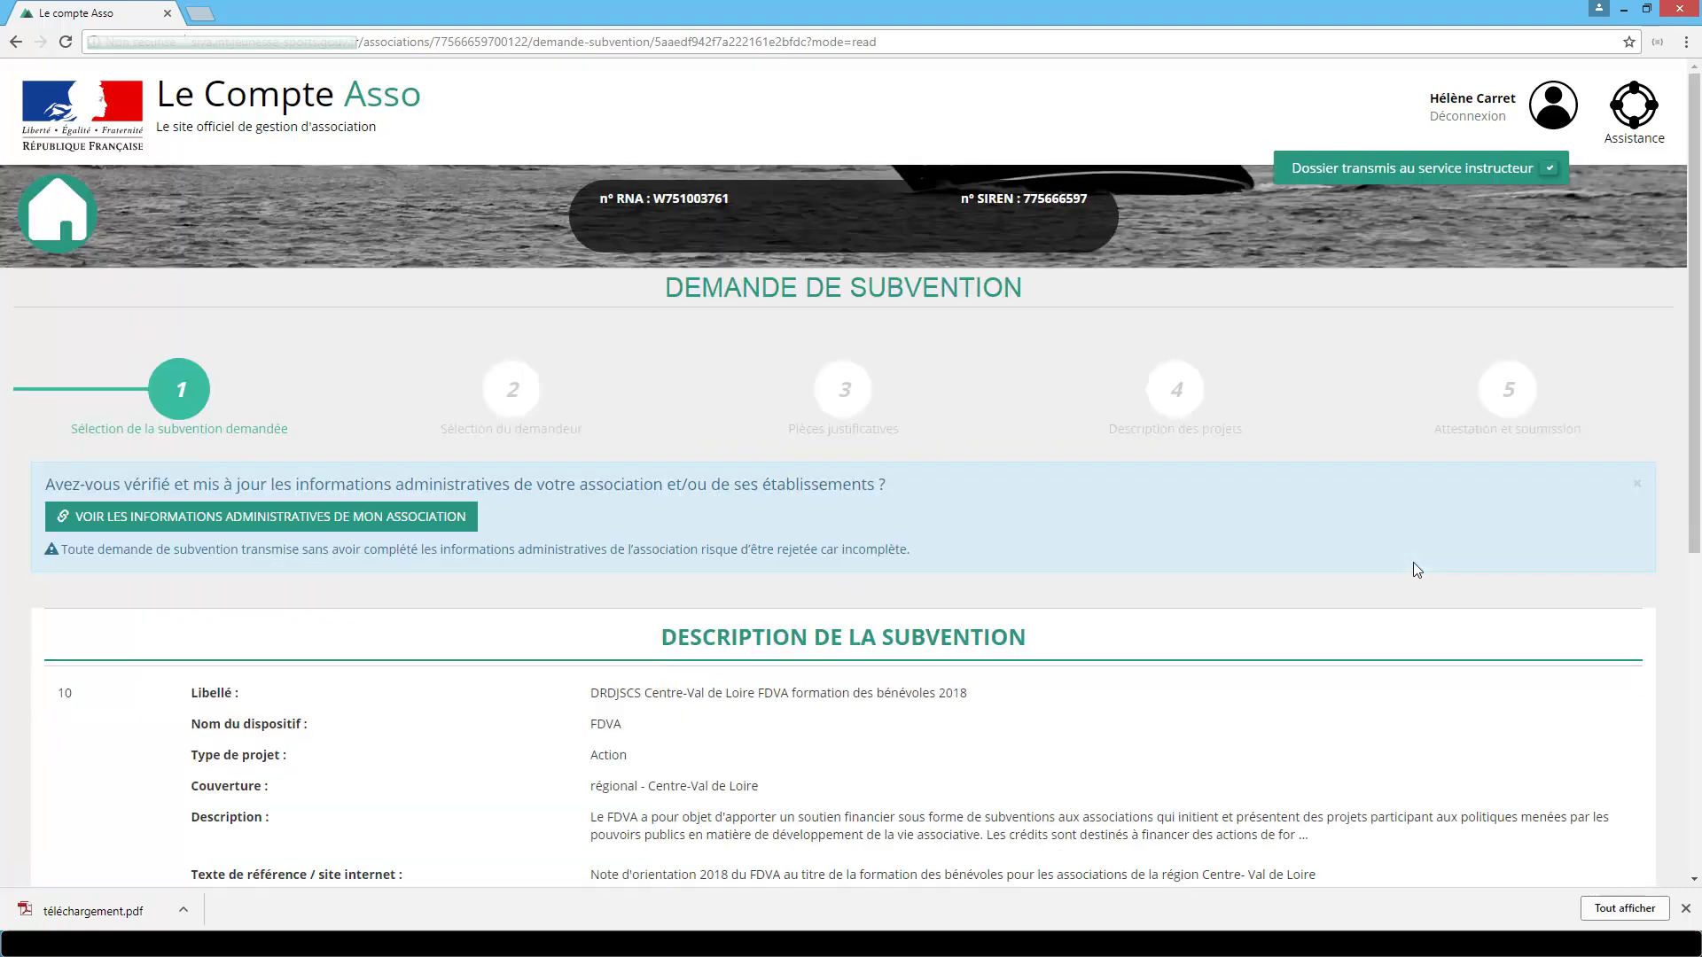
scroll(1414, 566, down, 3)
scroll(1416, 569, down, 2)
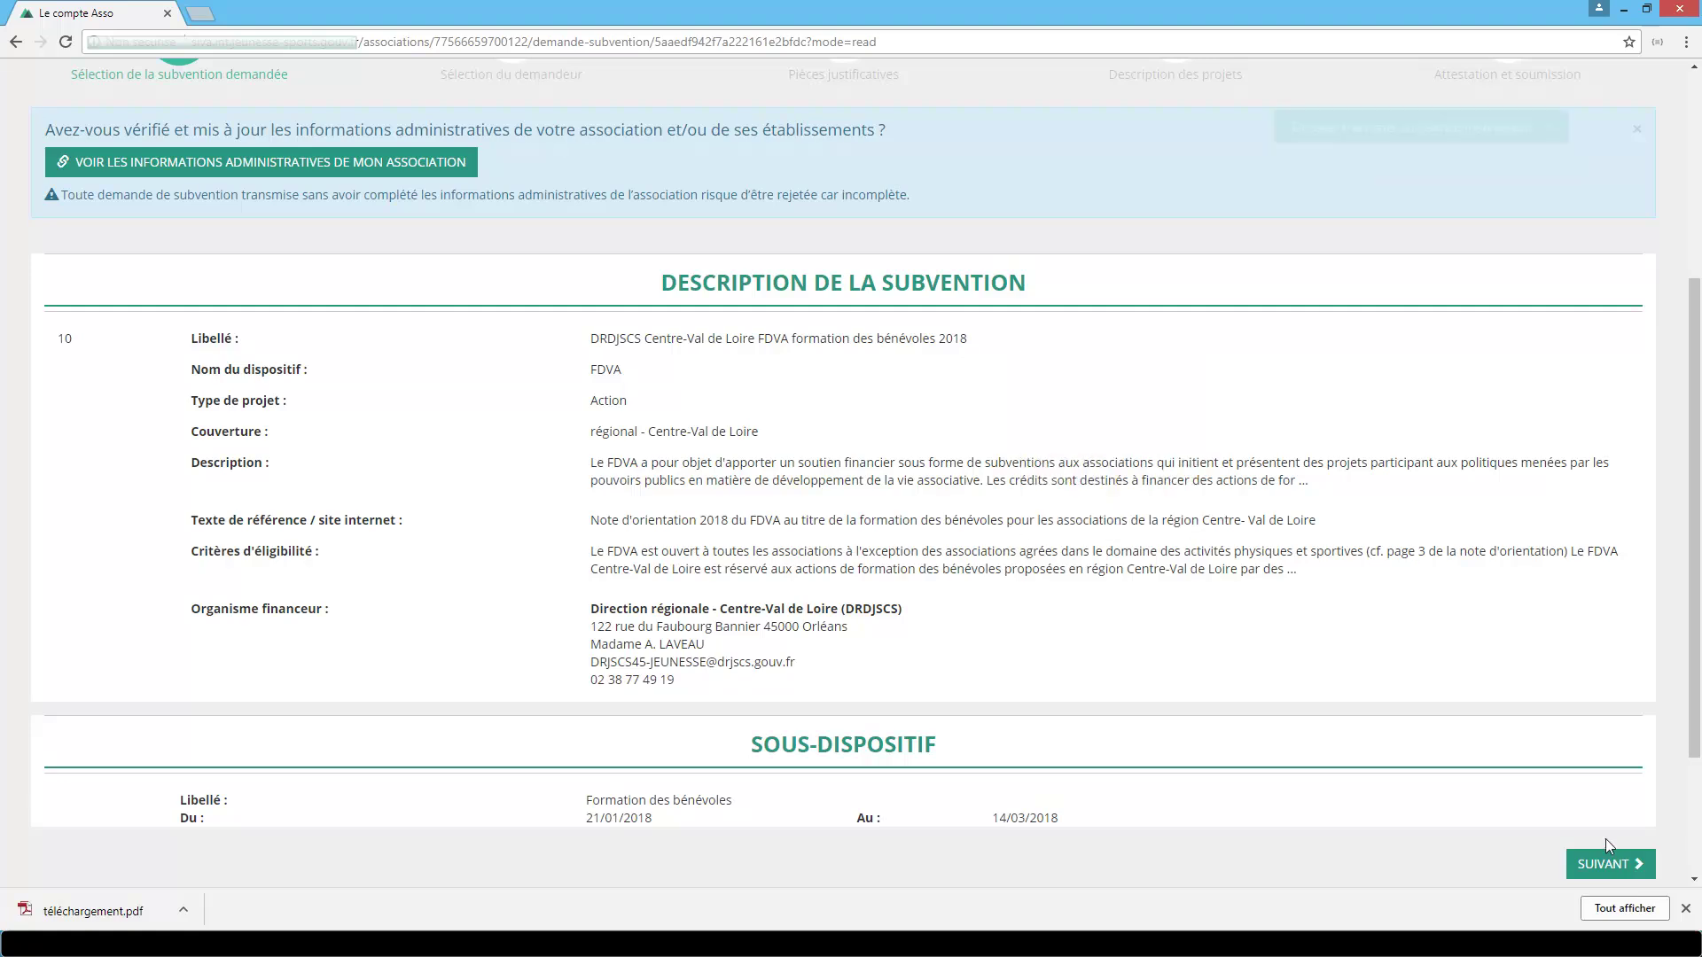
click(1613, 875)
scroll(1618, 701, down, 5)
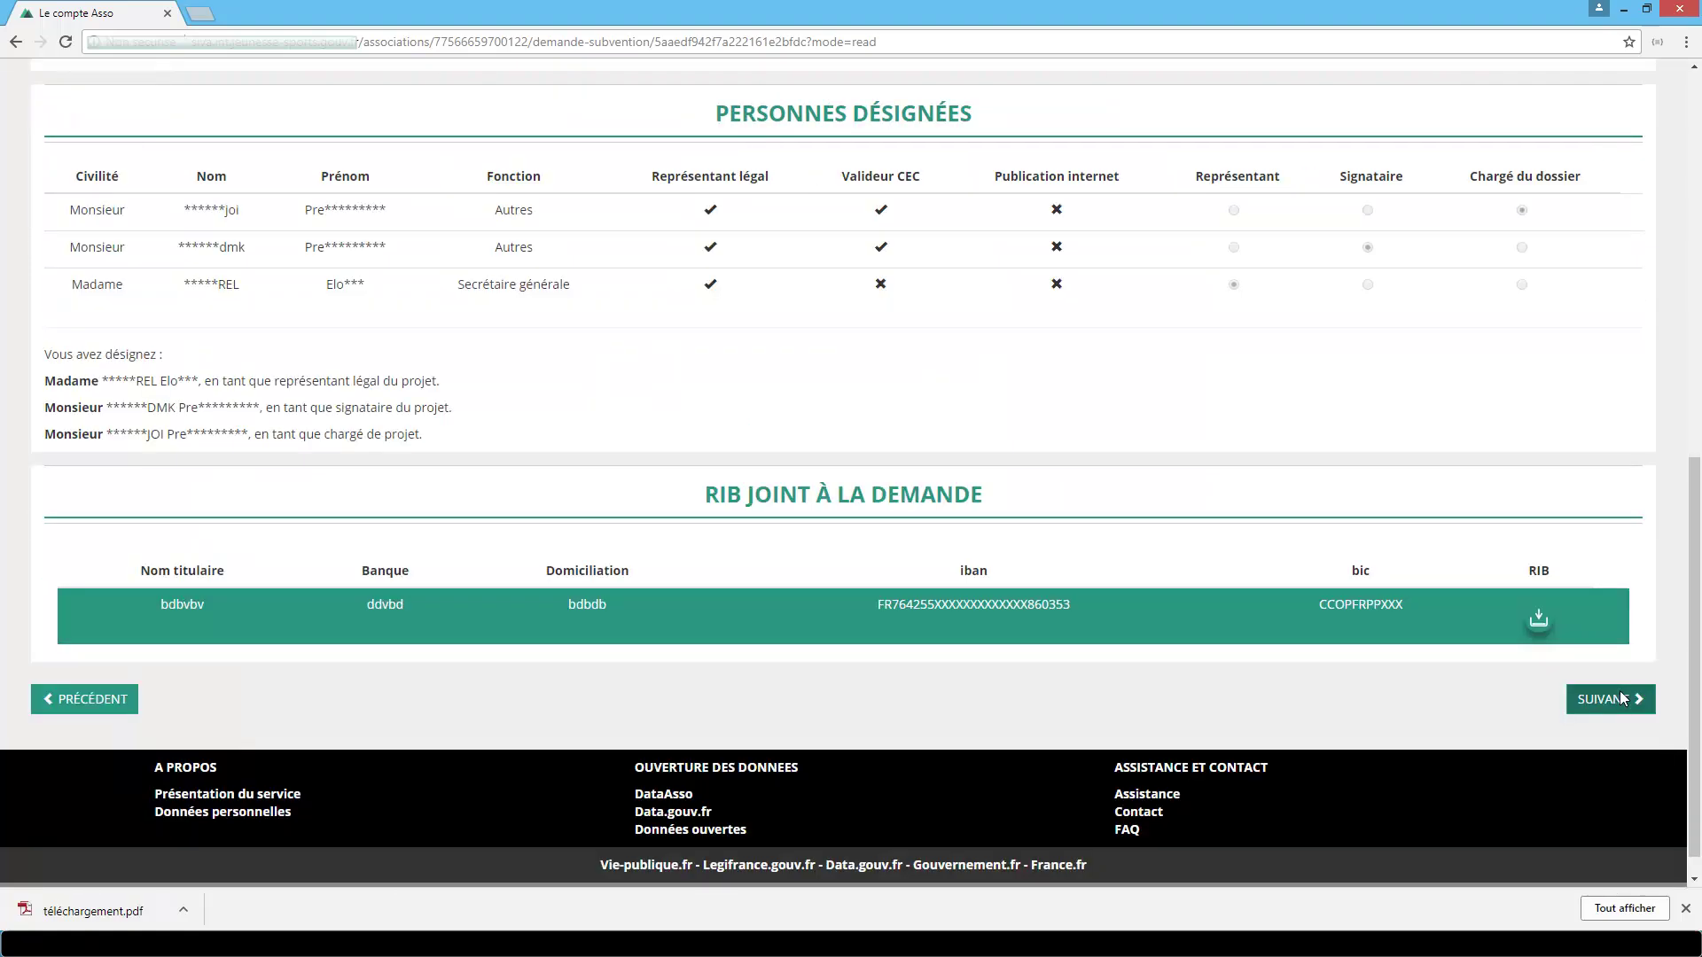
click(1618, 696)
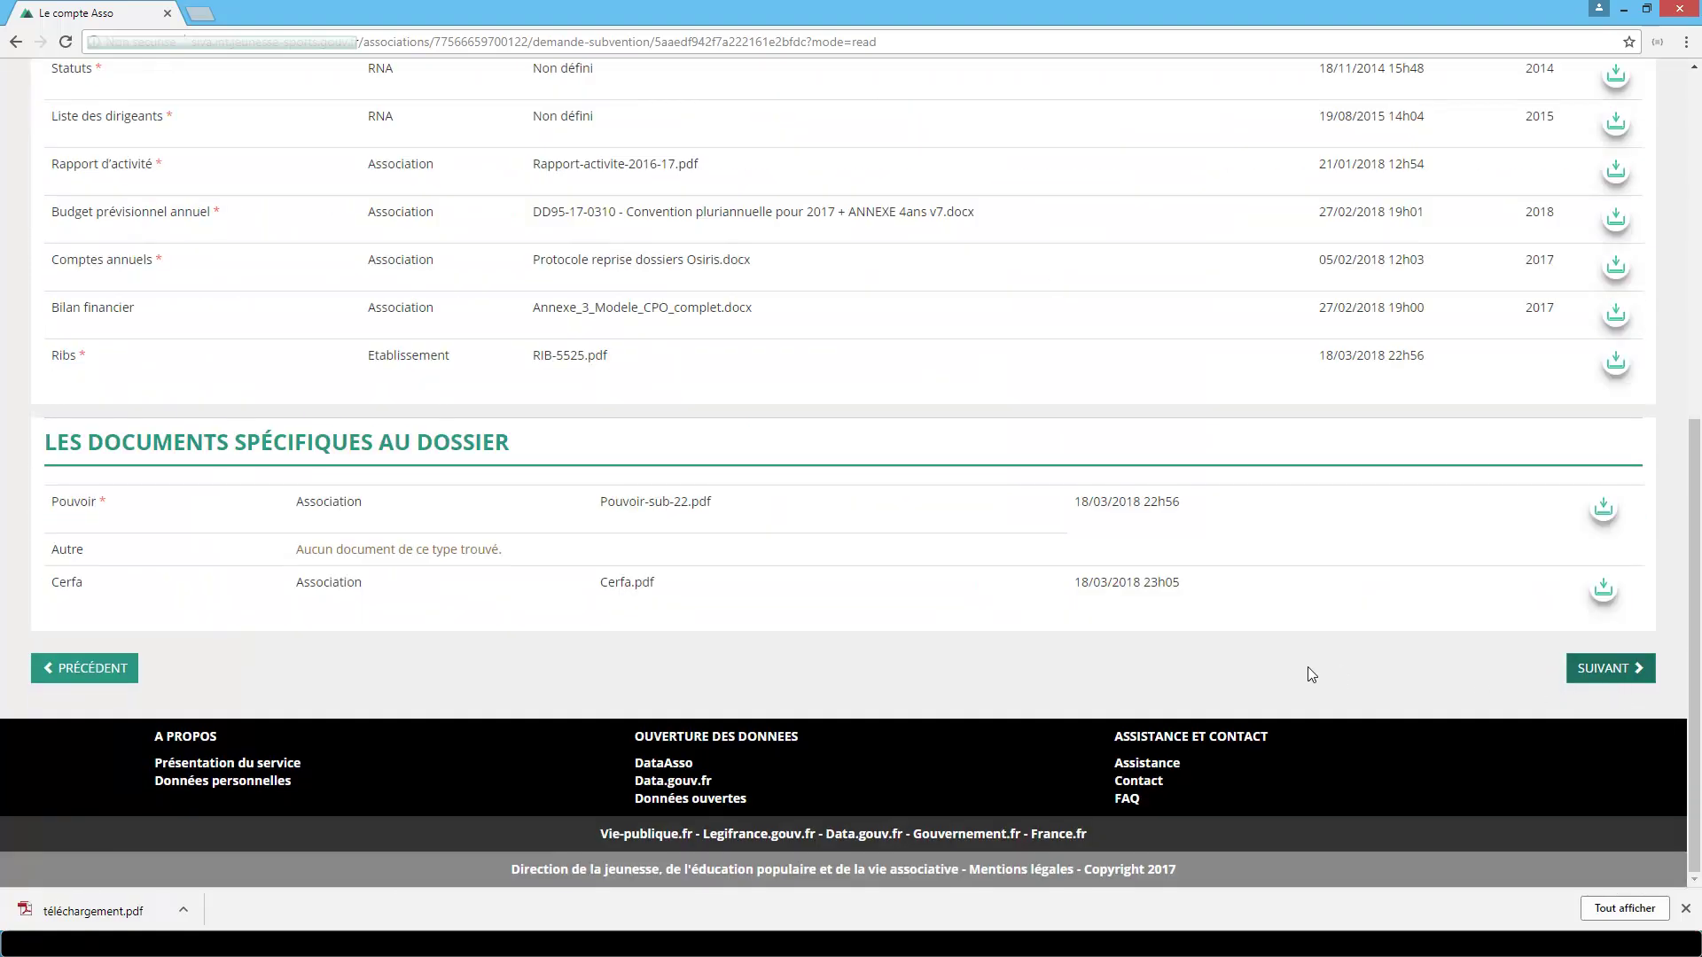